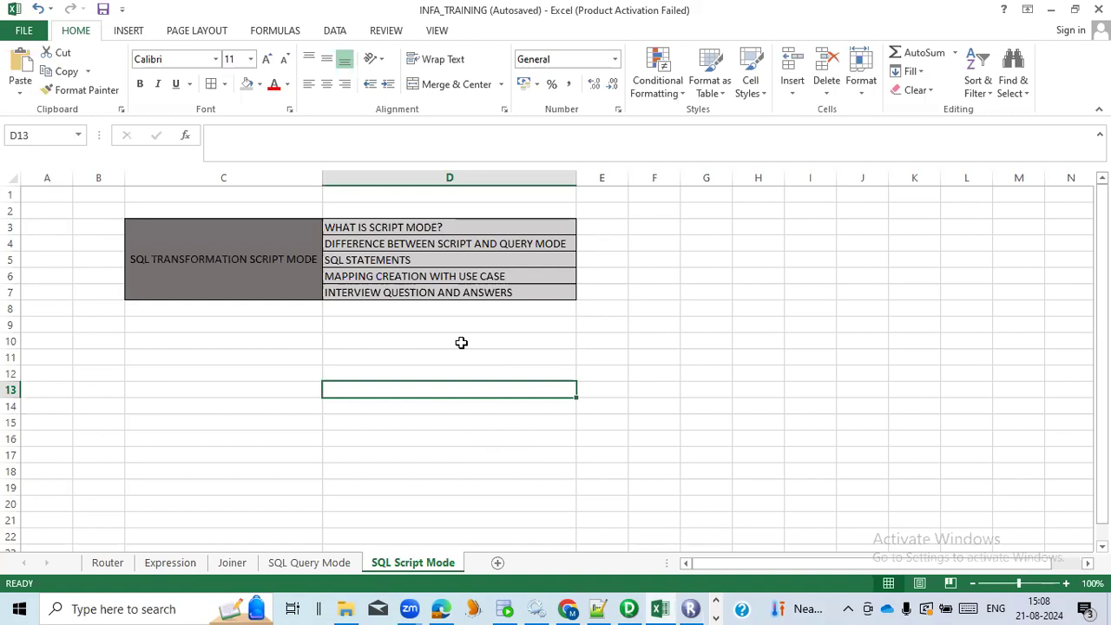
Review the topic outline and notes on the SQL Query Mode sheet at 100% zoom, and return to the SQL Script Mode sheet
click(253, 253)
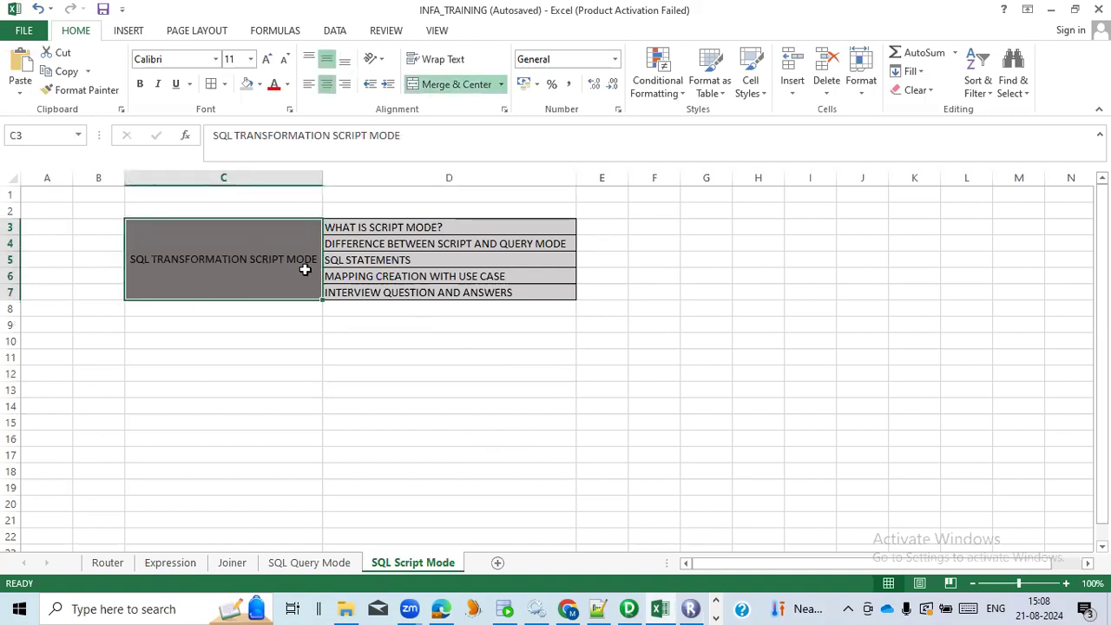
click(299, 562)
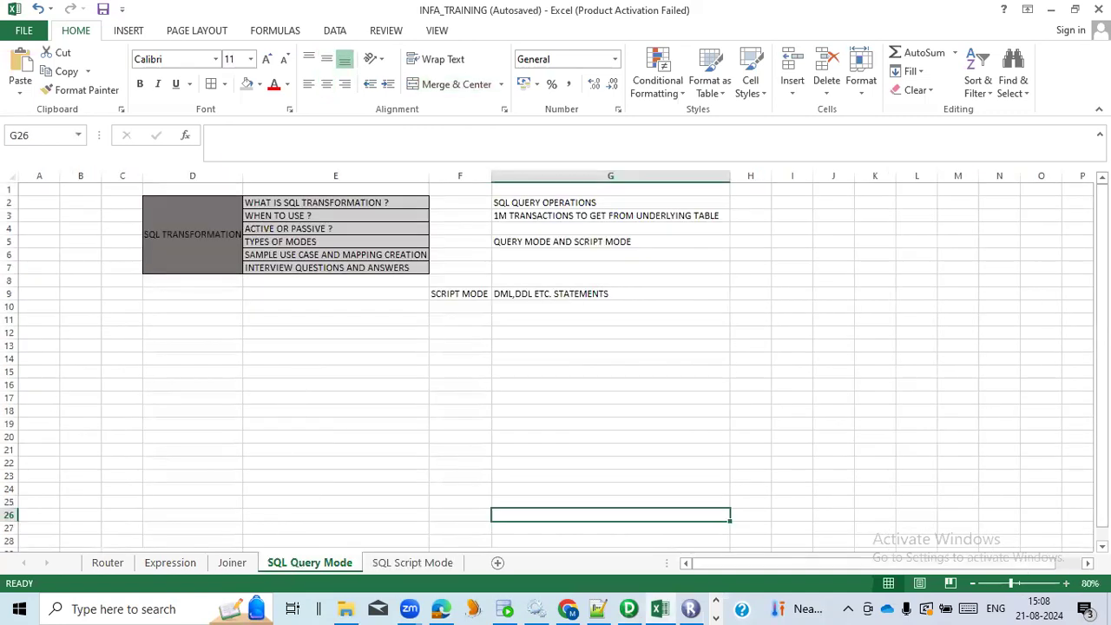
click(1065, 583)
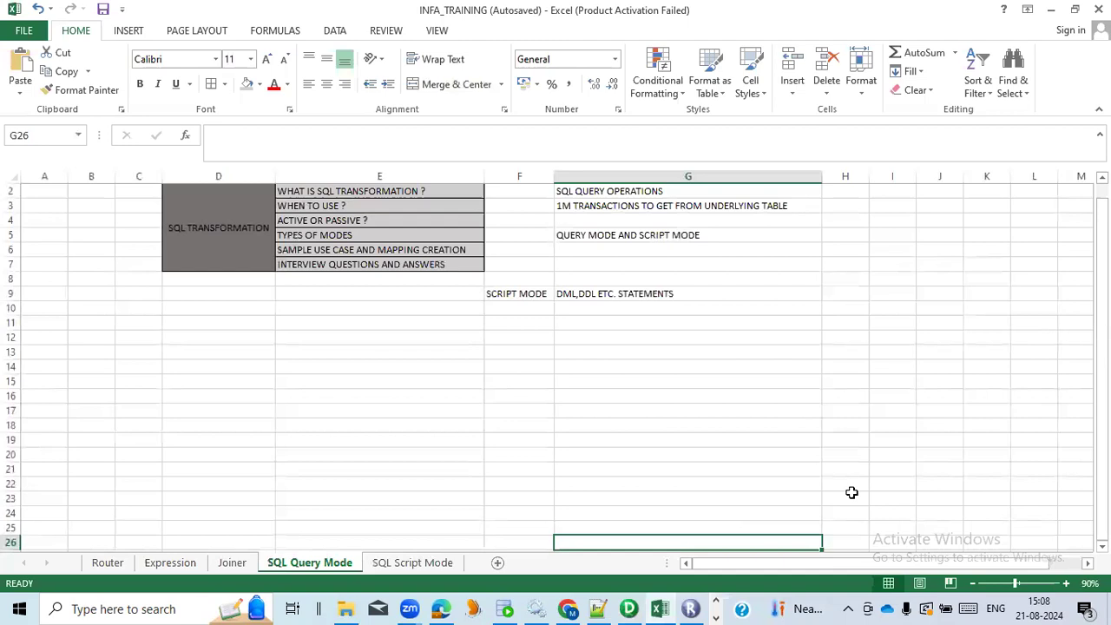
scroll(796, 461, up, 1)
click(1065, 583)
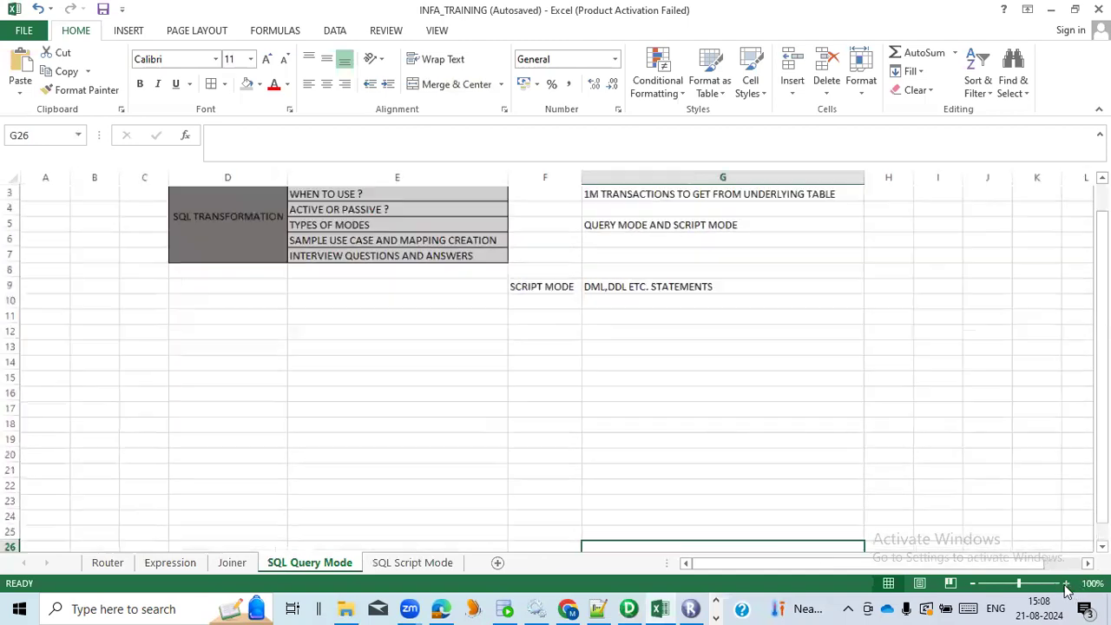
scroll(399, 384, up, 2)
click(405, 296)
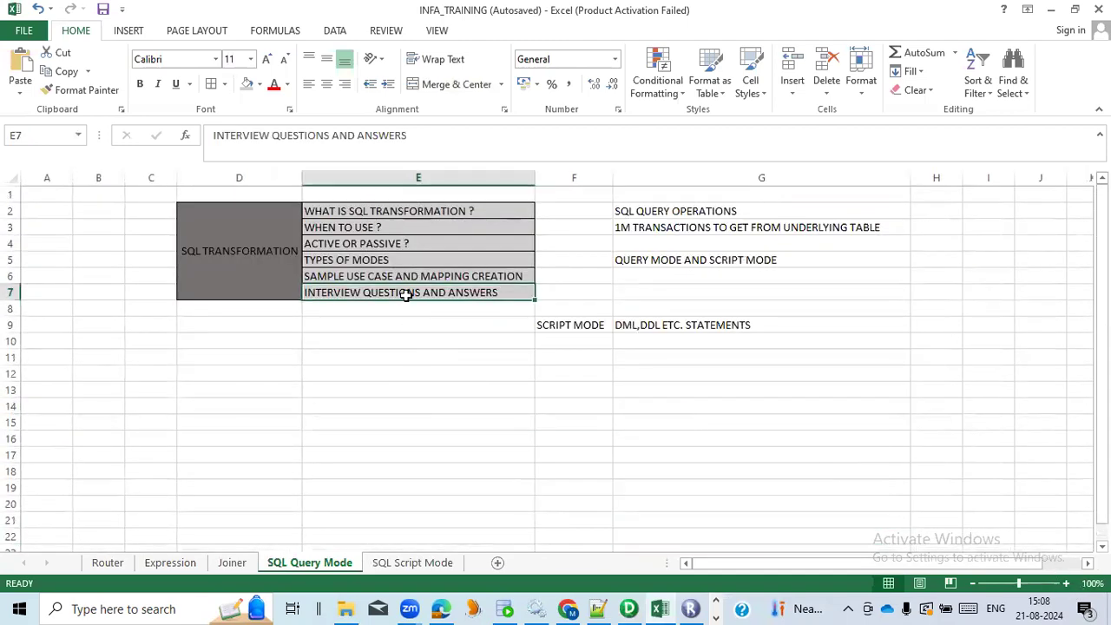
click(571, 326)
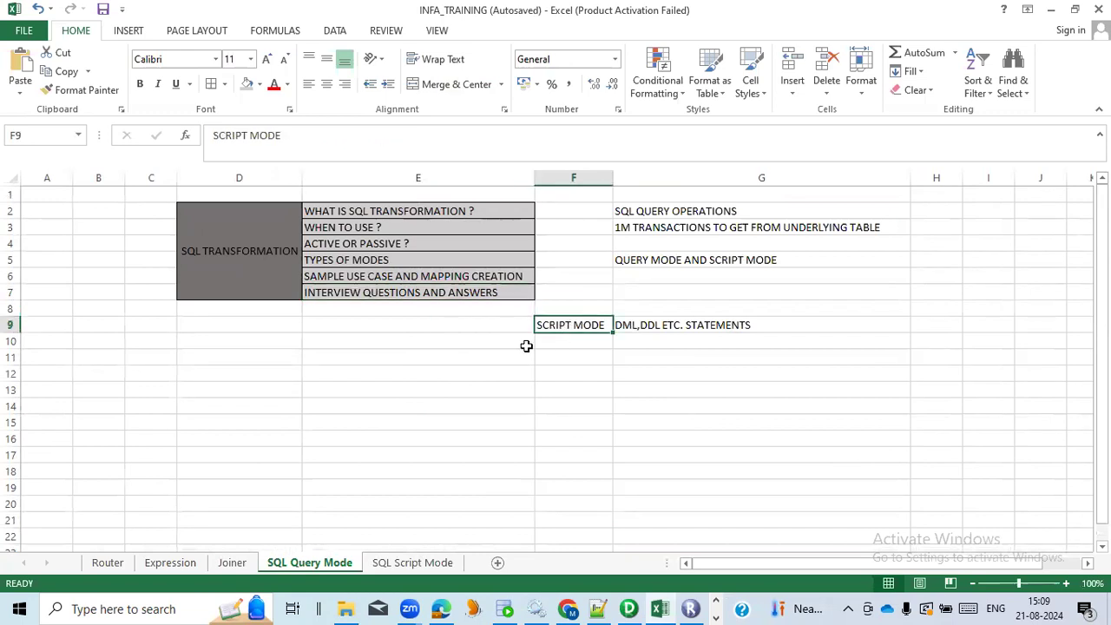
click(400, 563)
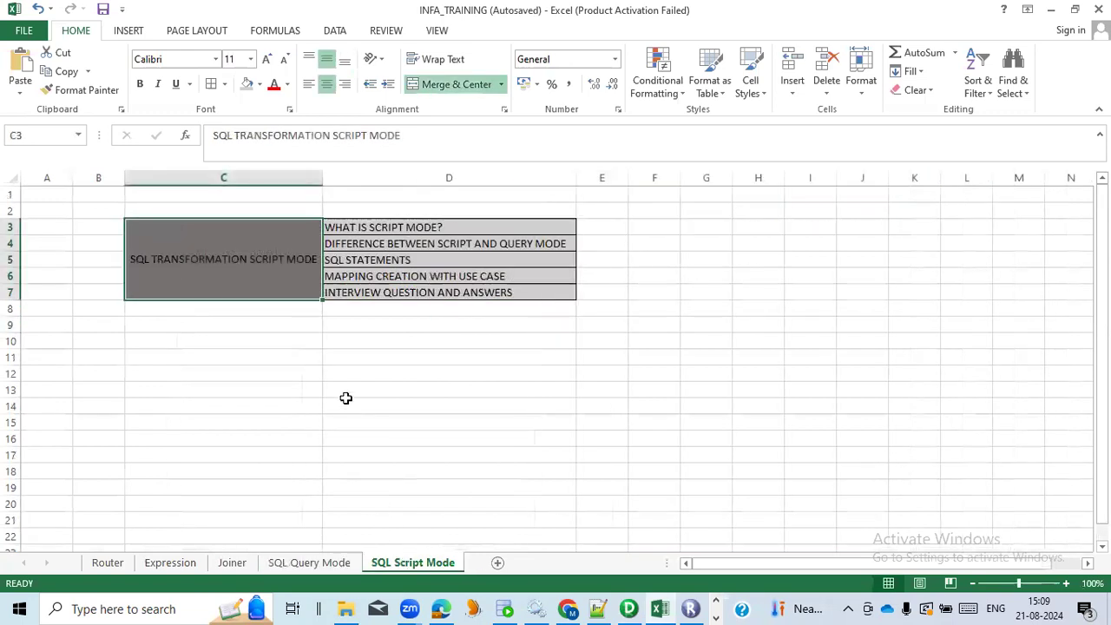
click(249, 326)
click(266, 273)
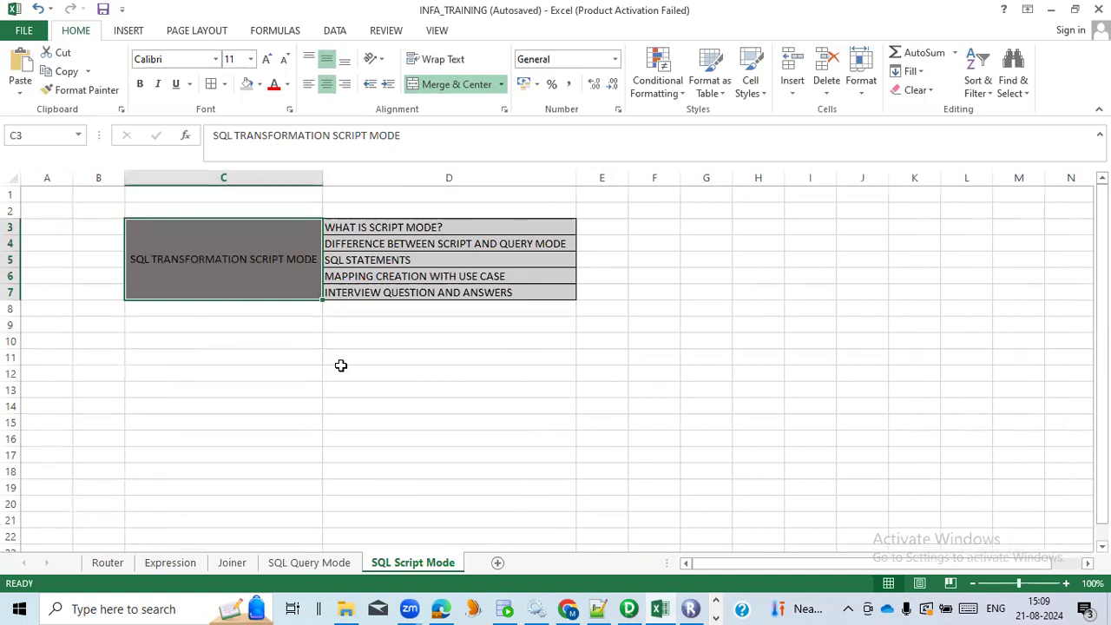
Enter the note QUERY in cell F3 of the SQL Script Mode sheet
click(657, 225)
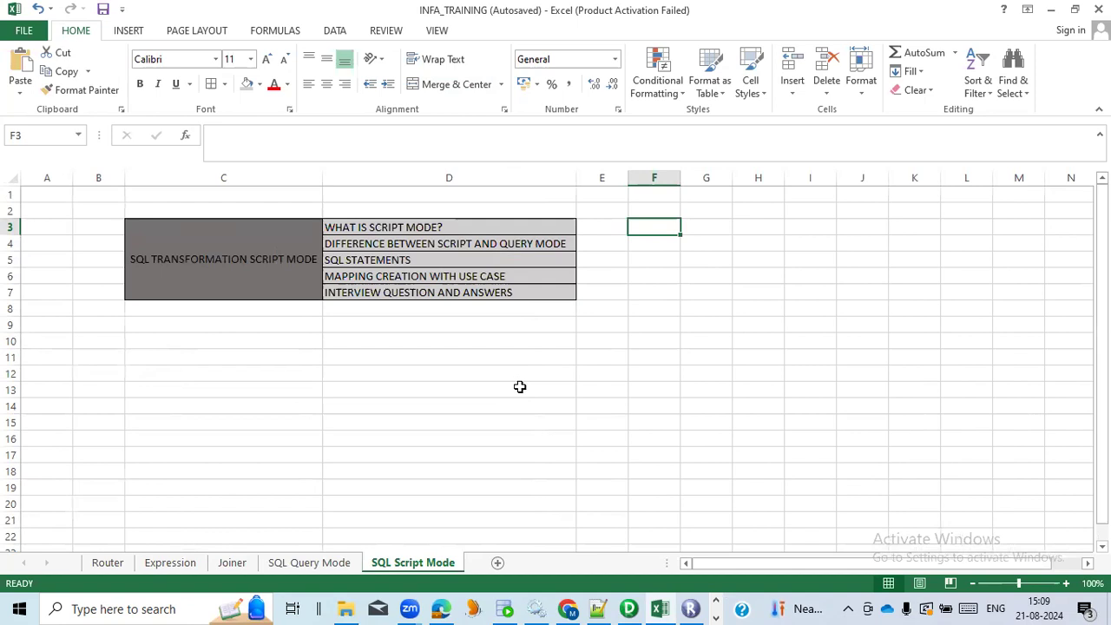
text(QUERY)
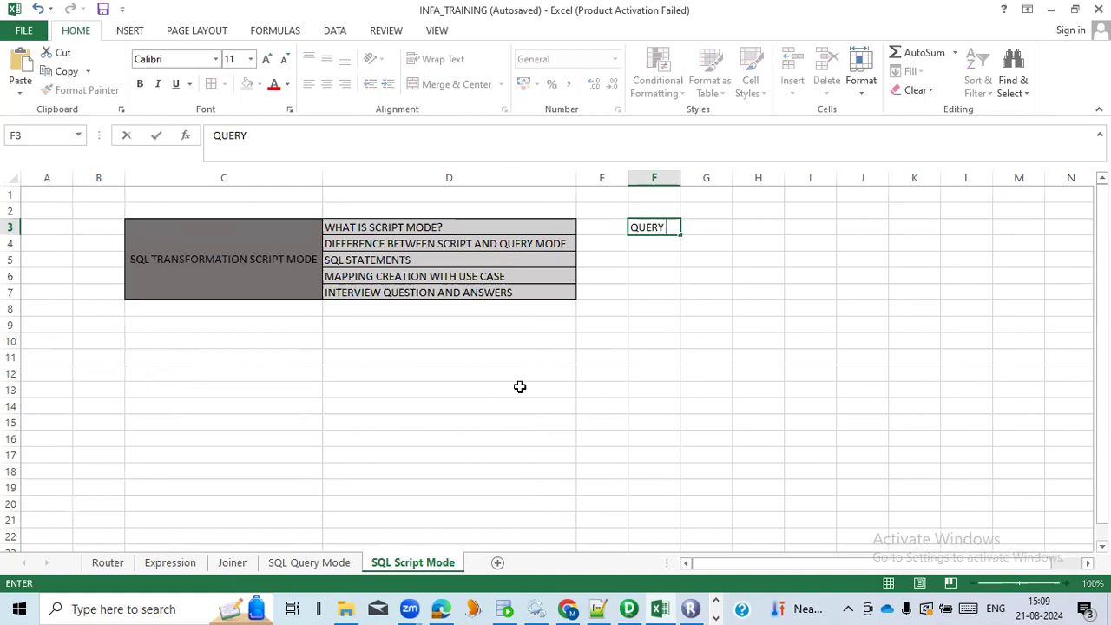
Switch to Informatica PowerCenter Designer and inspect the SQL settings and SQL query of the sql_EMP_DEPT transformation without changing it
click(629, 609)
double_click(564, 251)
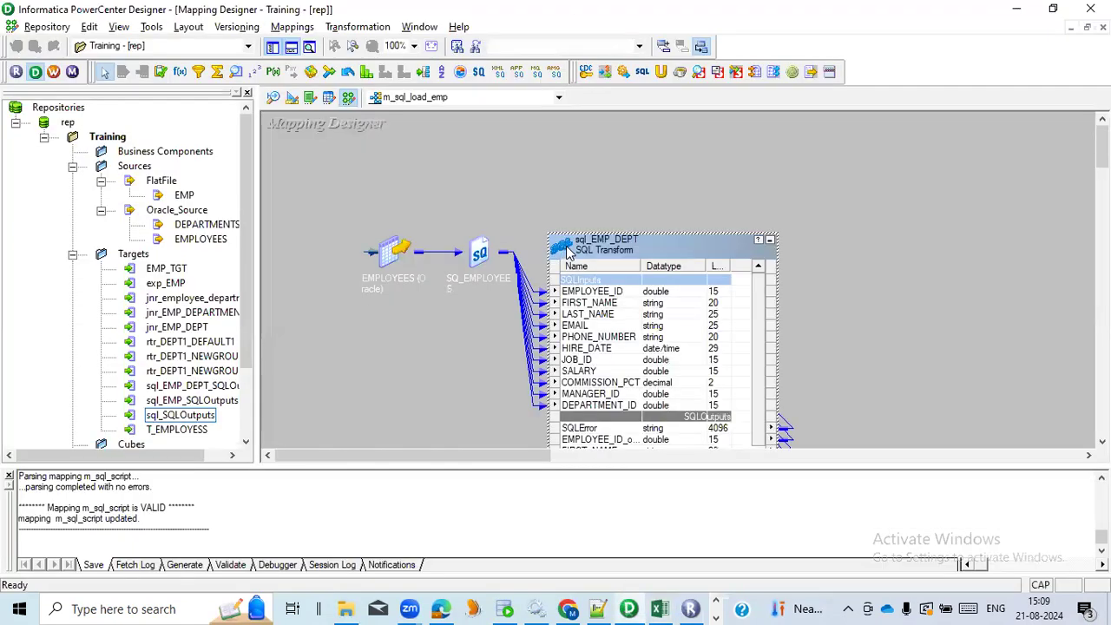
click(514, 164)
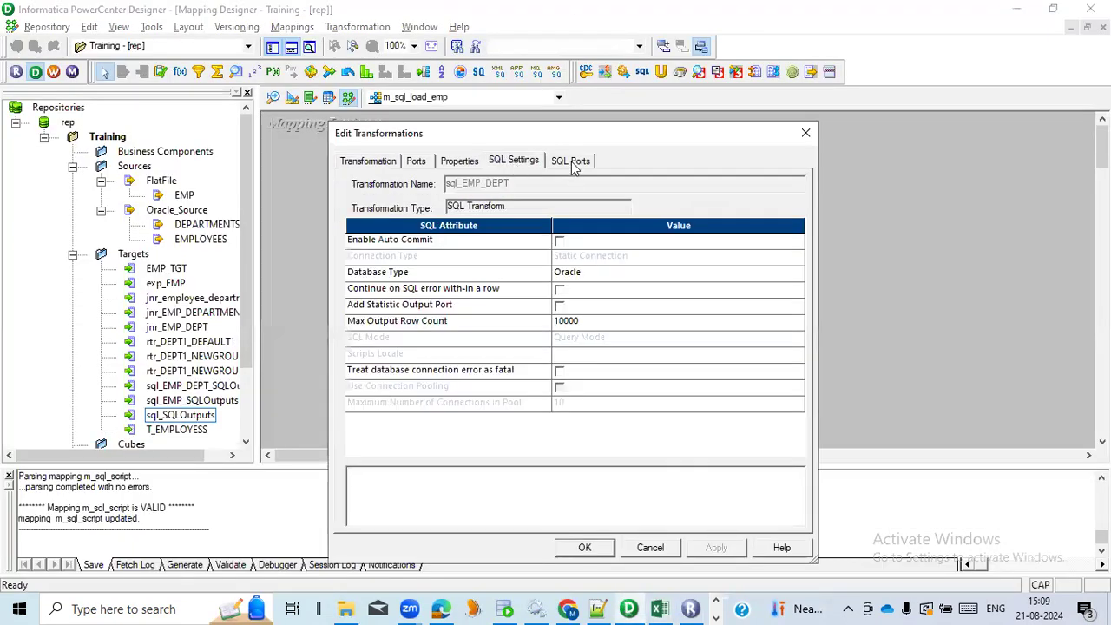
click(572, 164)
click(786, 448)
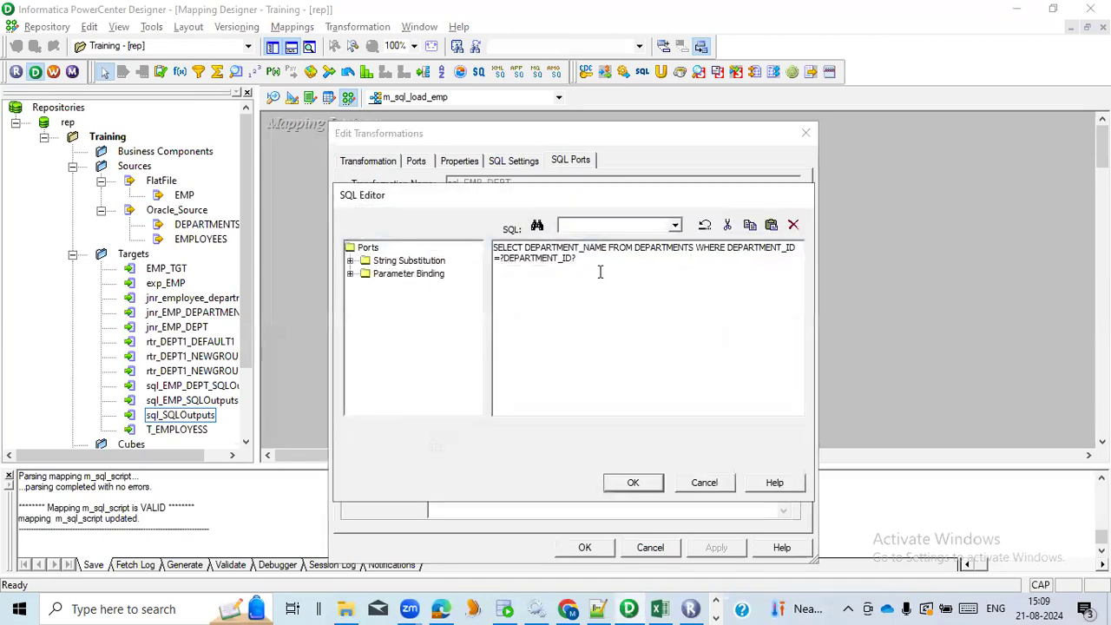
click(702, 483)
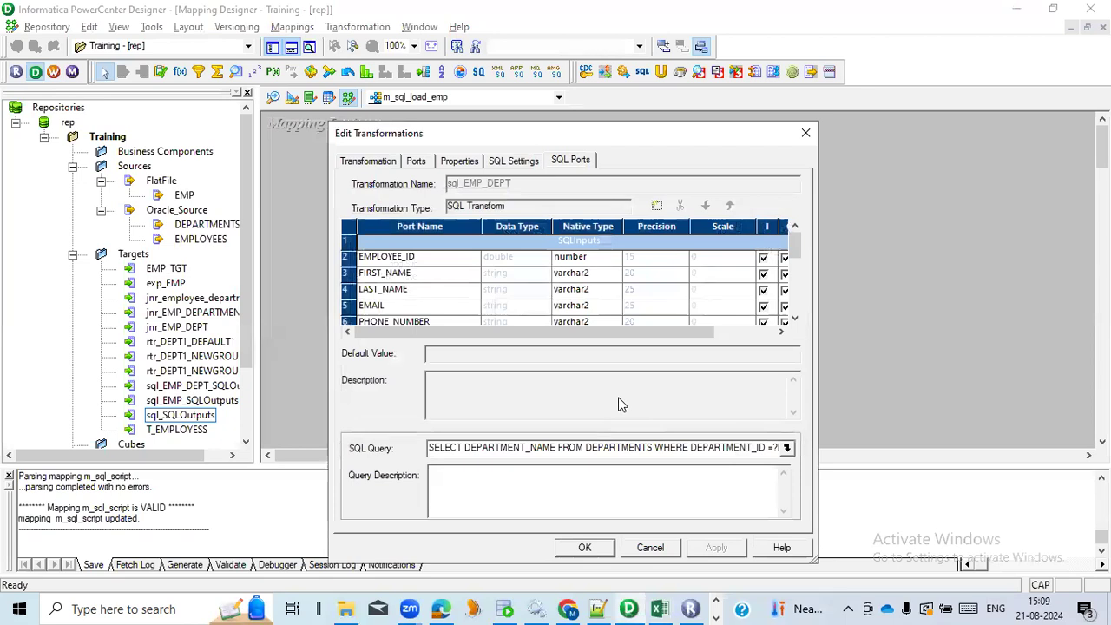
click(649, 547)
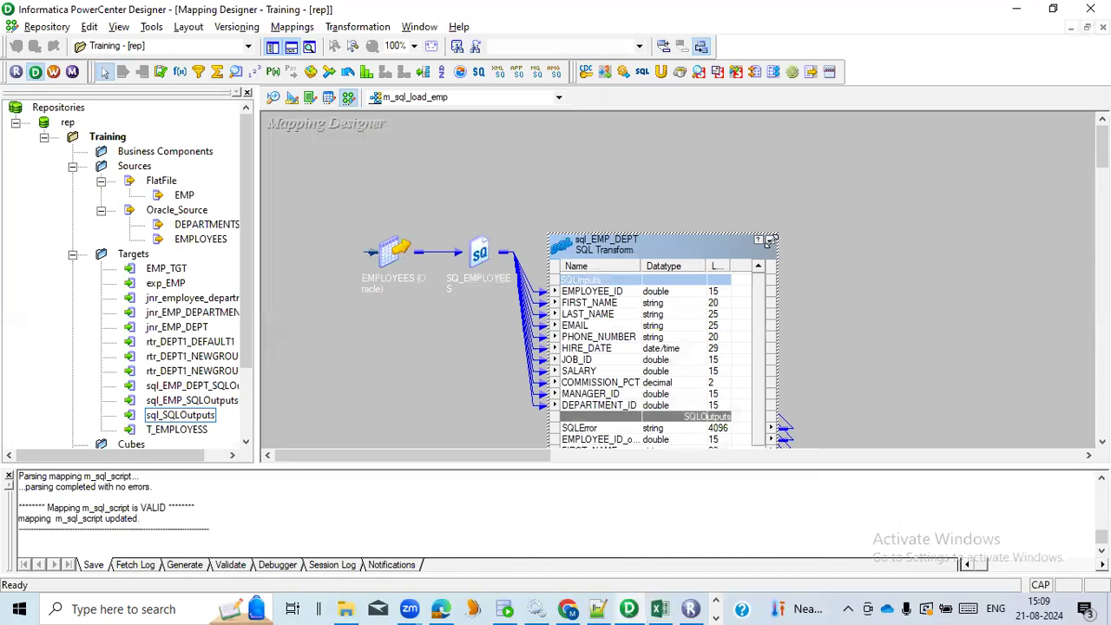
click(769, 240)
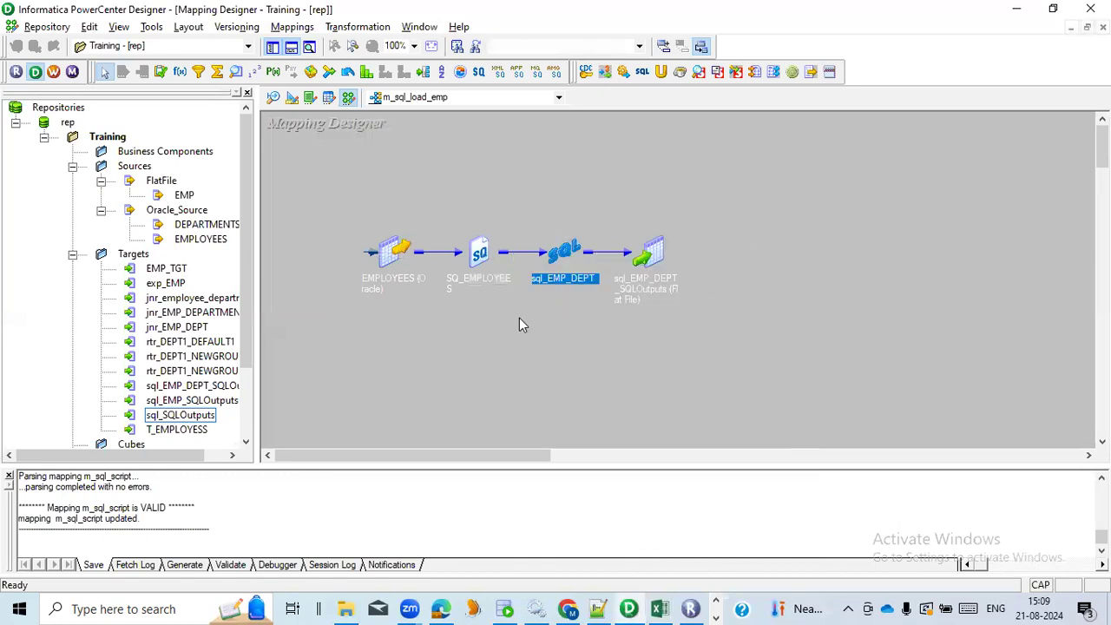
Switch back to the Excel workbook, enter RESULT AND ERROR in cell F4, and fit column F's width to its contents
key(alt+Tab)
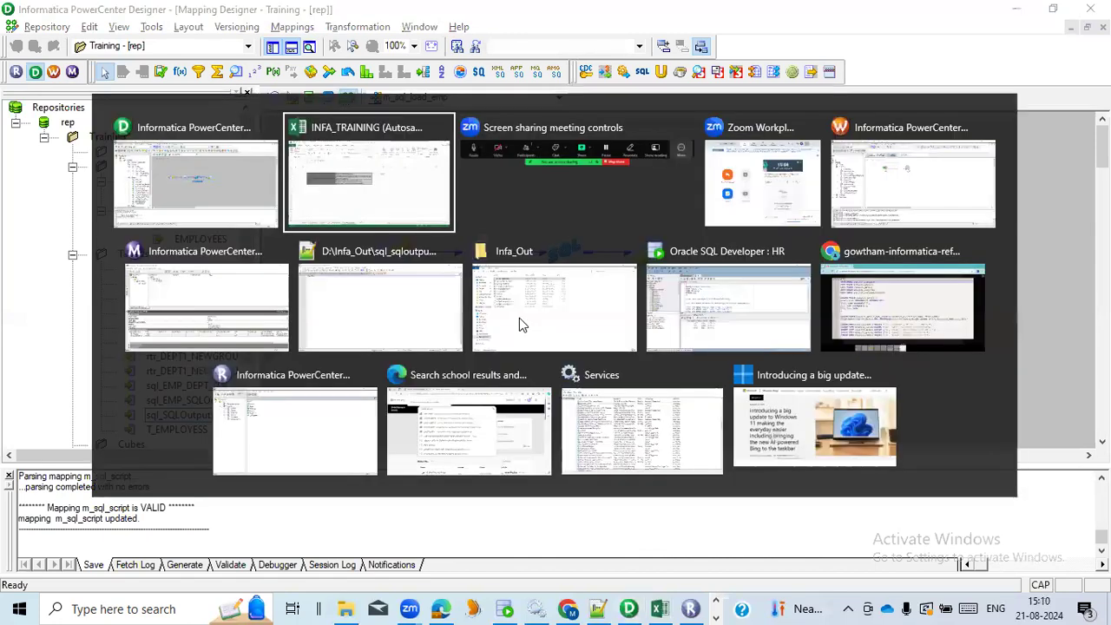
click(364, 193)
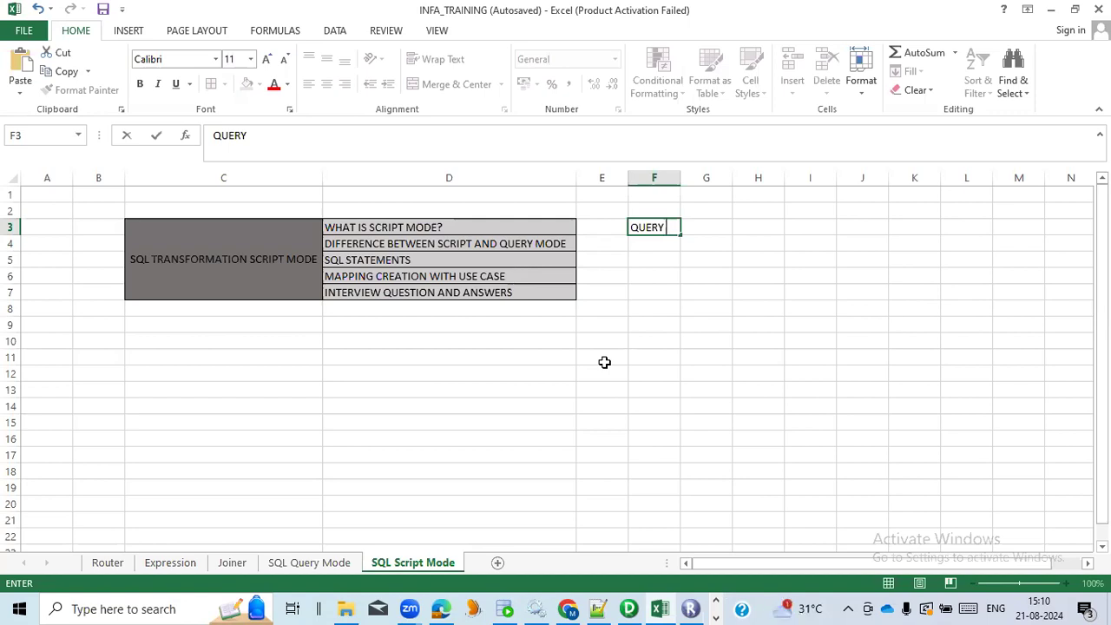
key(Return)
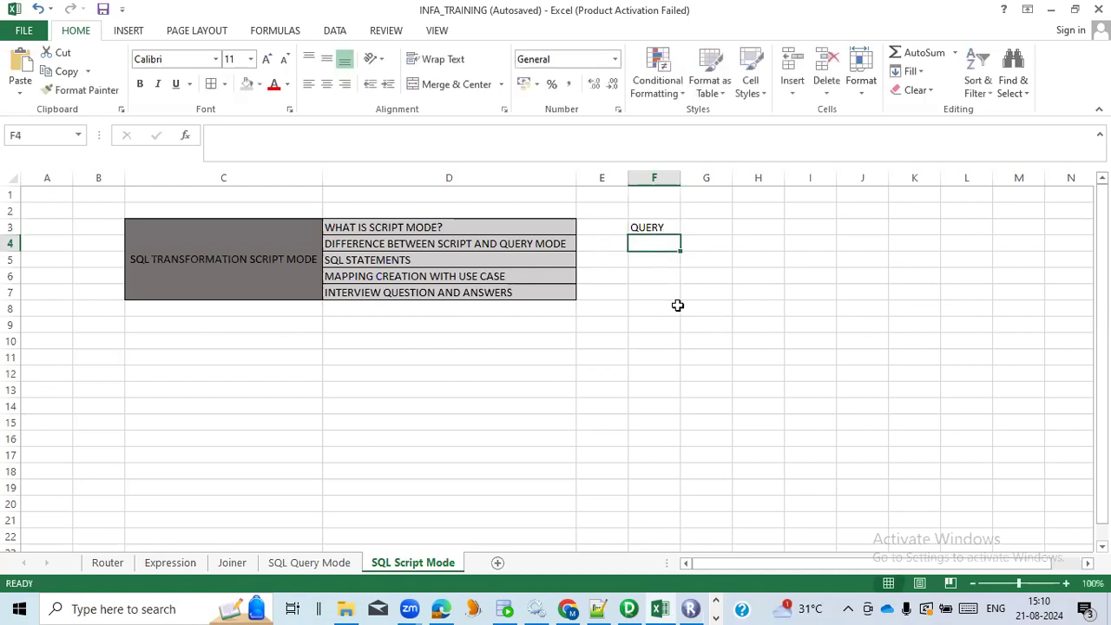
text(RESULT AND ERROR)
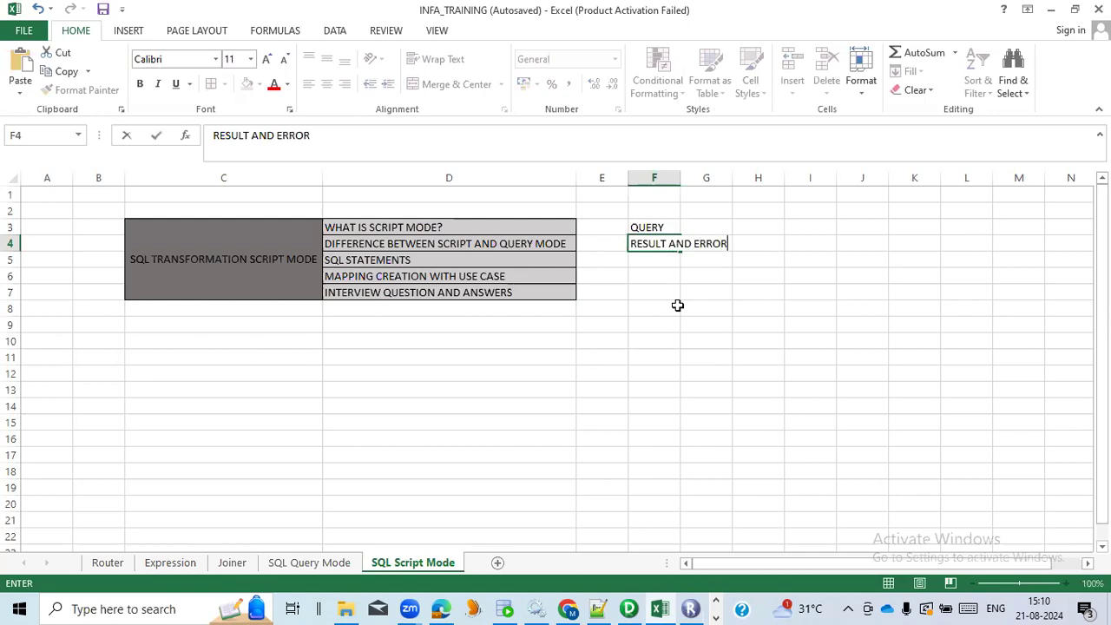
click(668, 274)
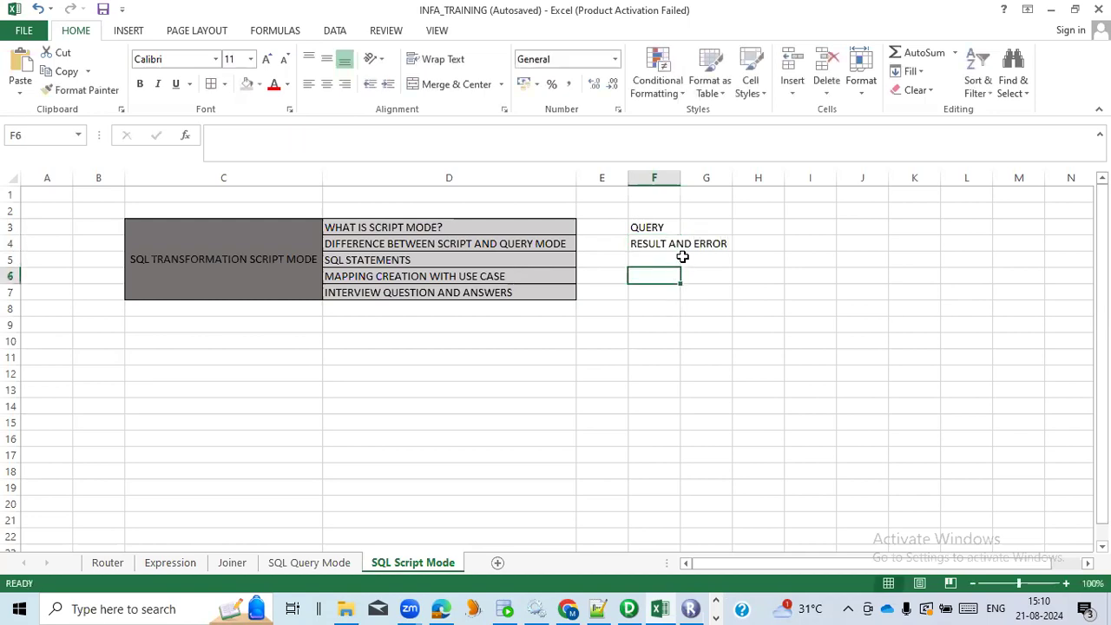
double_click(677, 178)
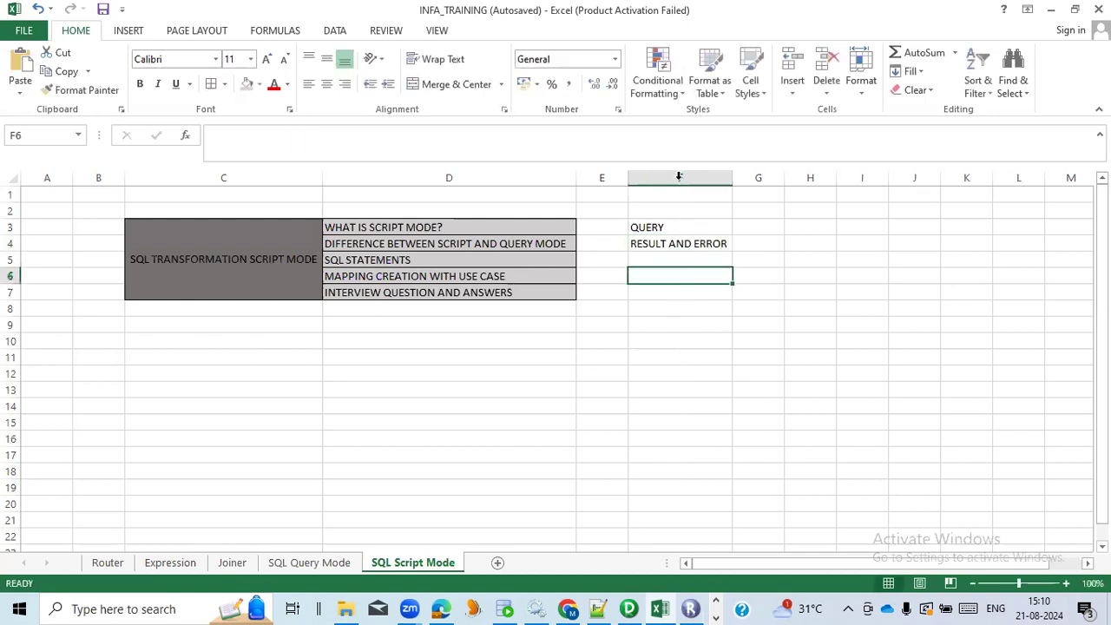
Go through the note in F4 and the script mode topics in cells D4 to D7 one by one
click(664, 246)
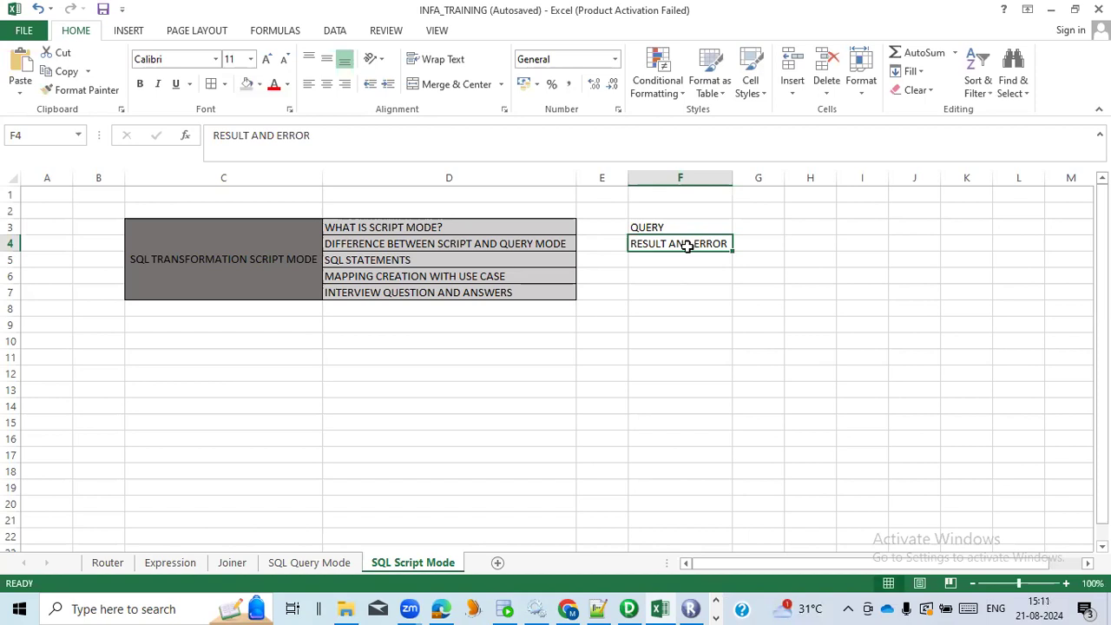
click(540, 243)
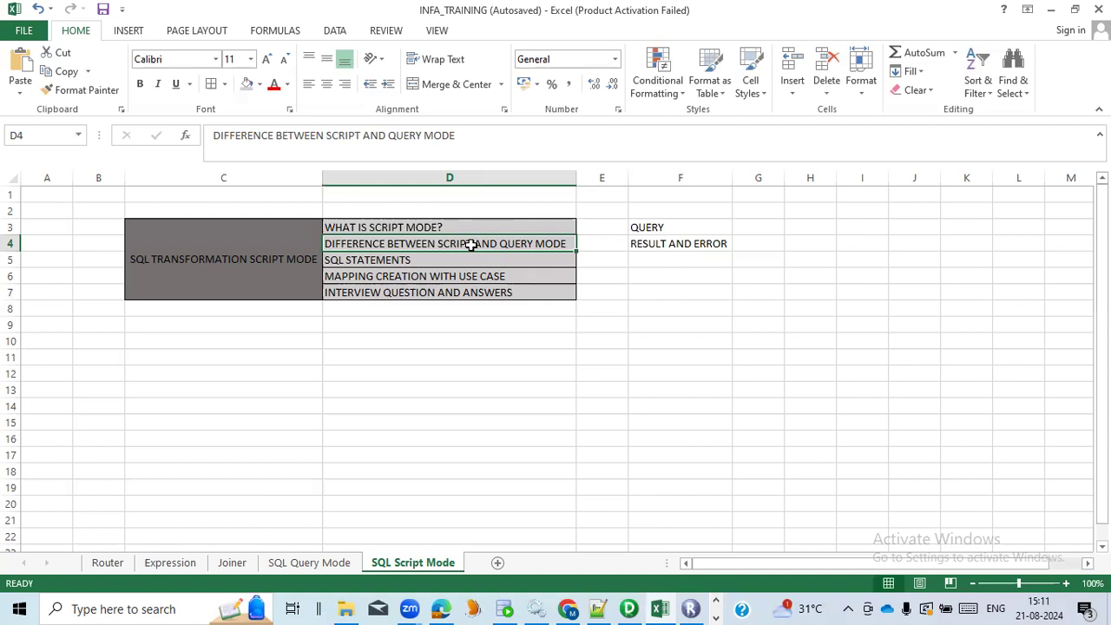
click(466, 257)
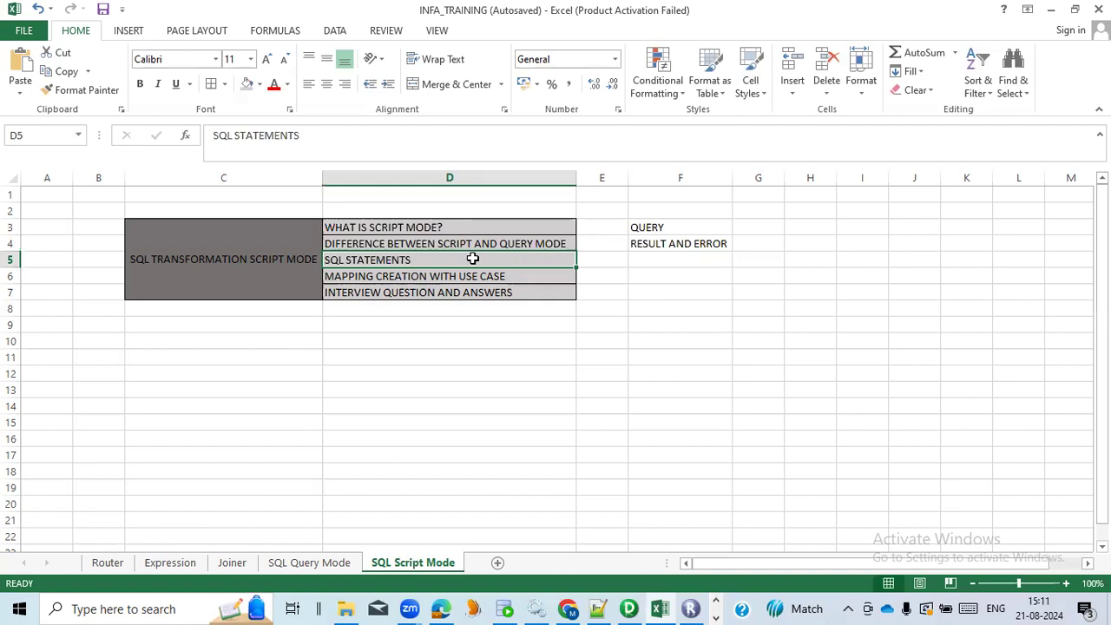
click(484, 276)
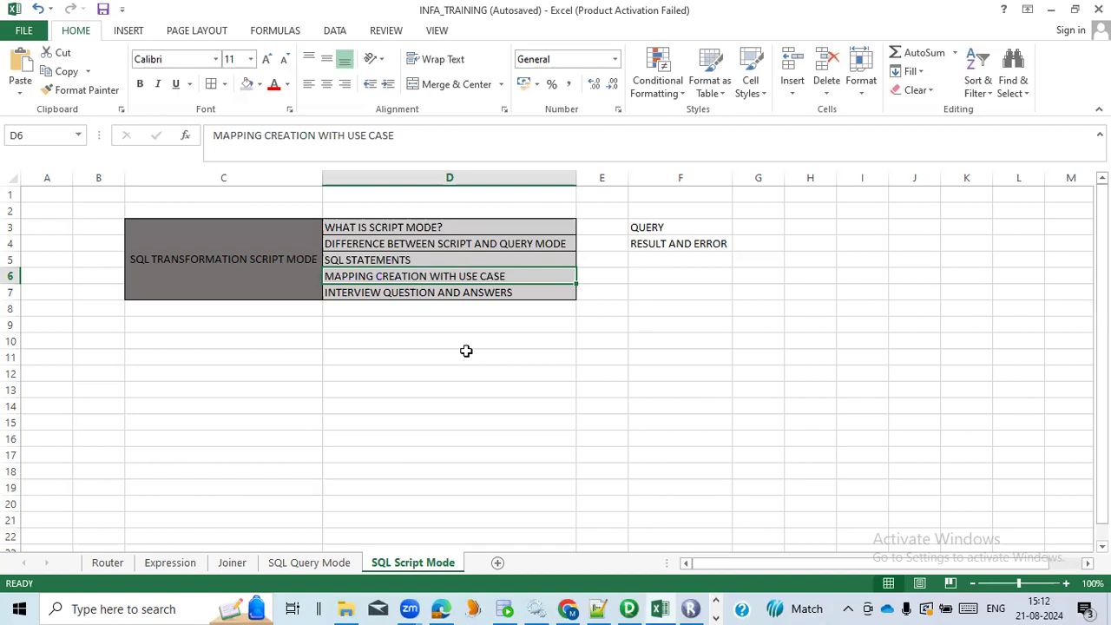
click(448, 296)
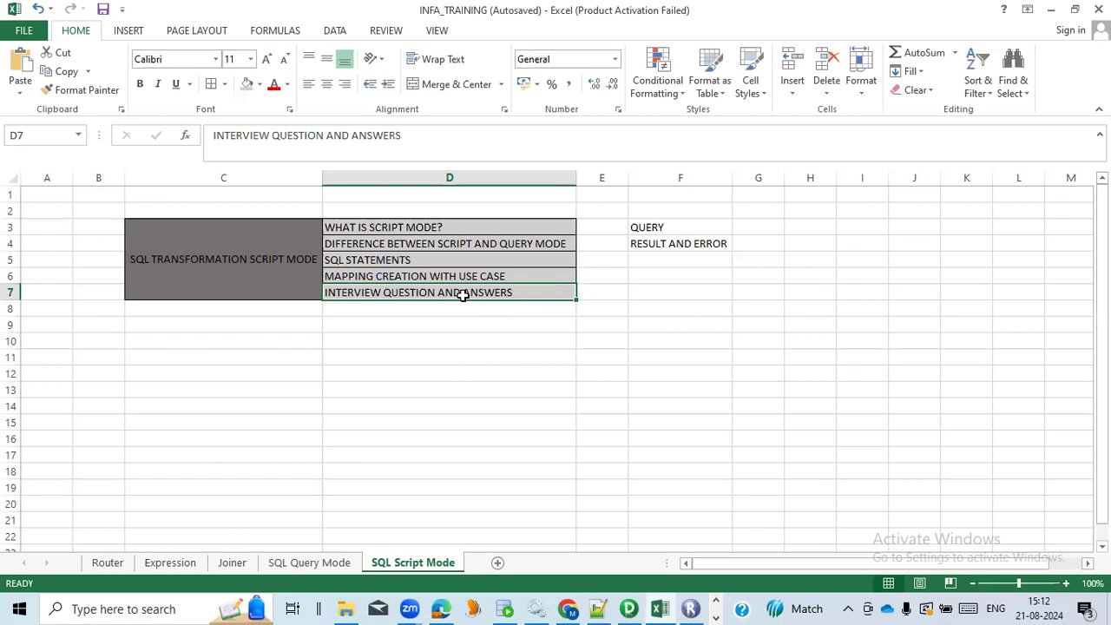
Switch to Informatica PowerCenter Designer and create a new mapping named m_sql_load_person
click(629, 608)
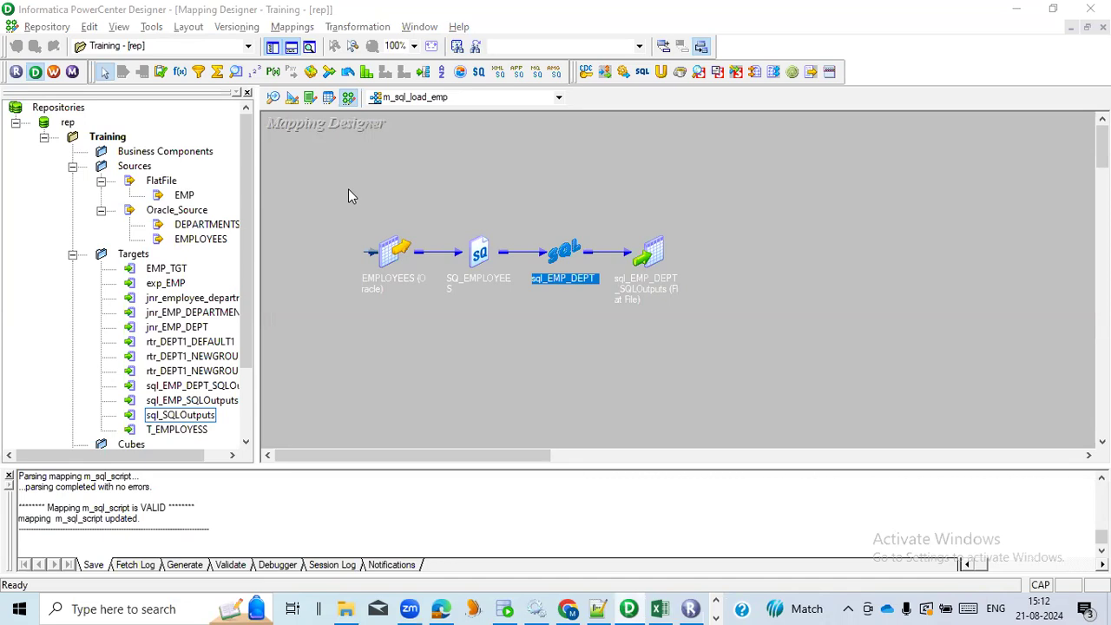
click(292, 26)
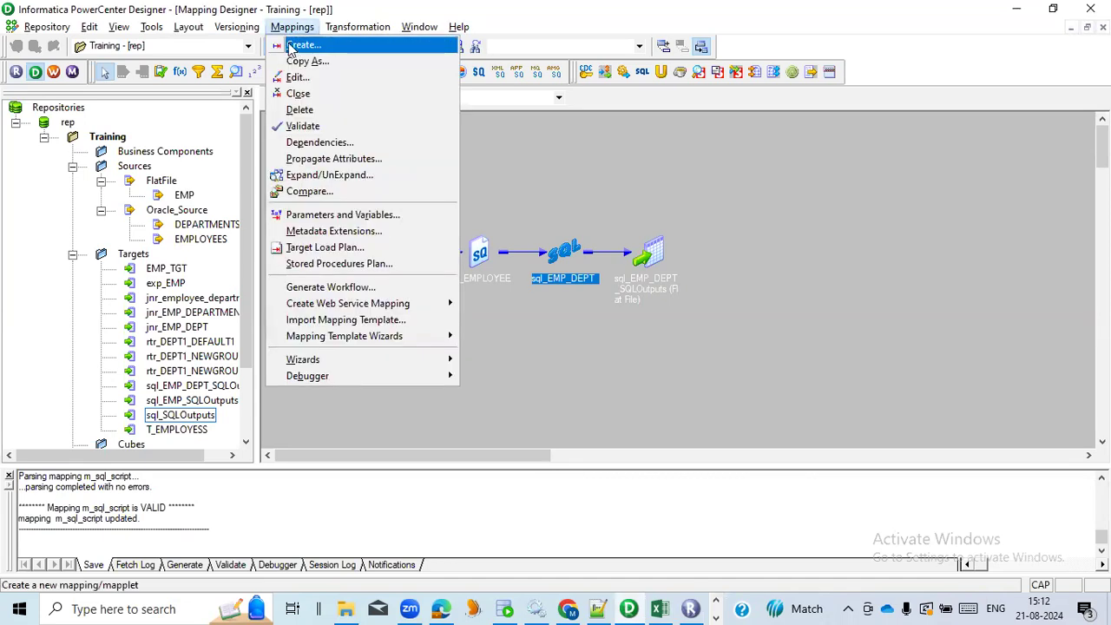
click(293, 52)
text(m-s)
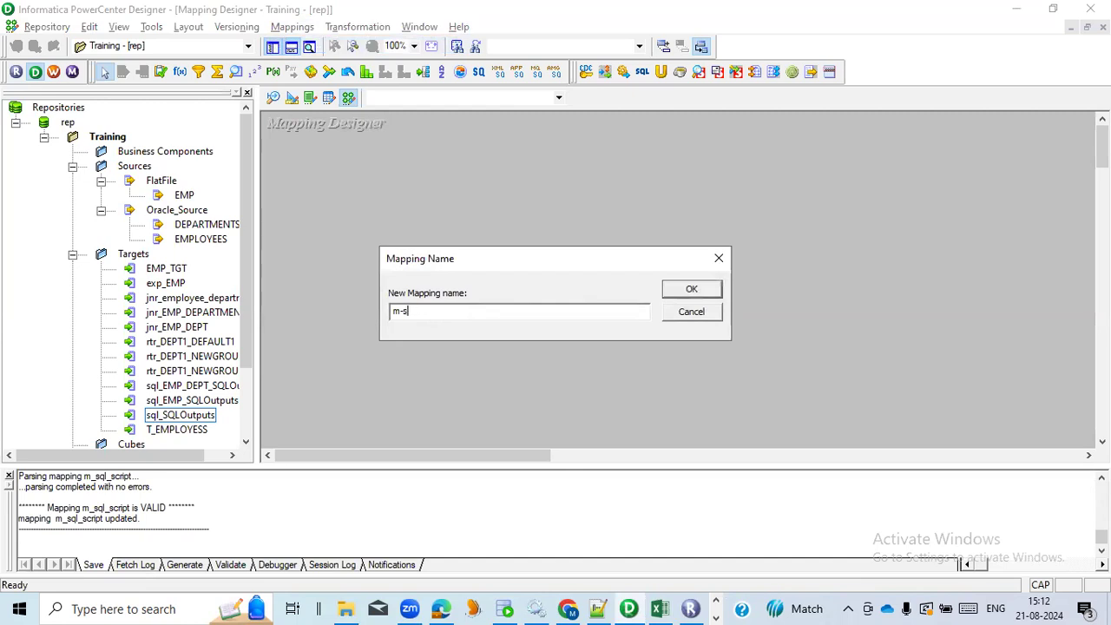
text(qlql_load_person)
click(685, 292)
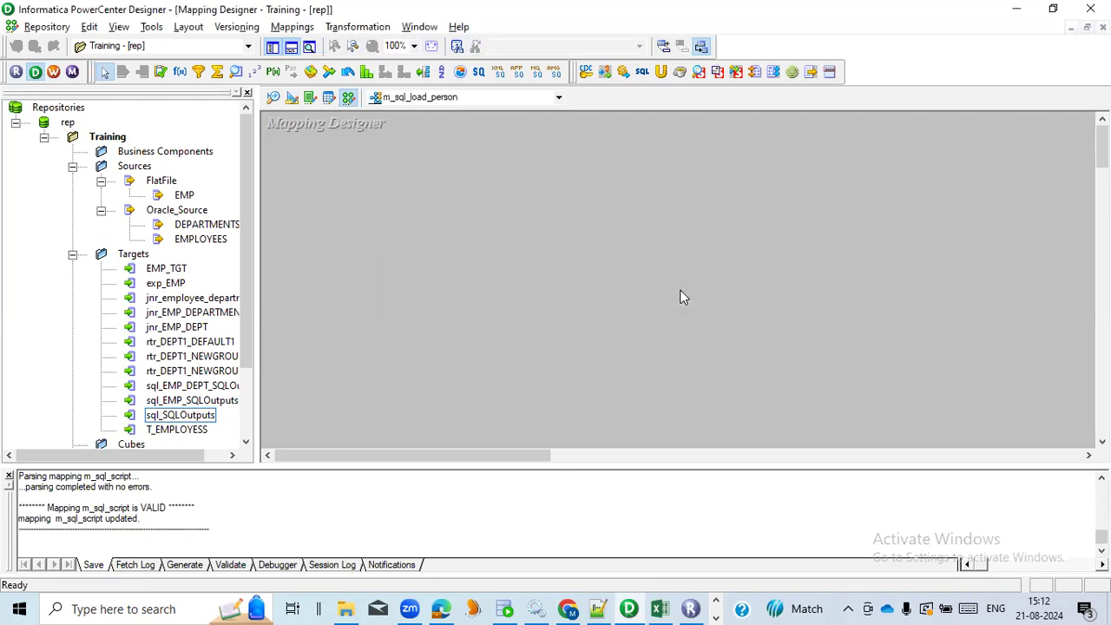
Switch to Notepad++, open EMP.sql, and examine the statements that drop and create the PERSON table
click(597, 609)
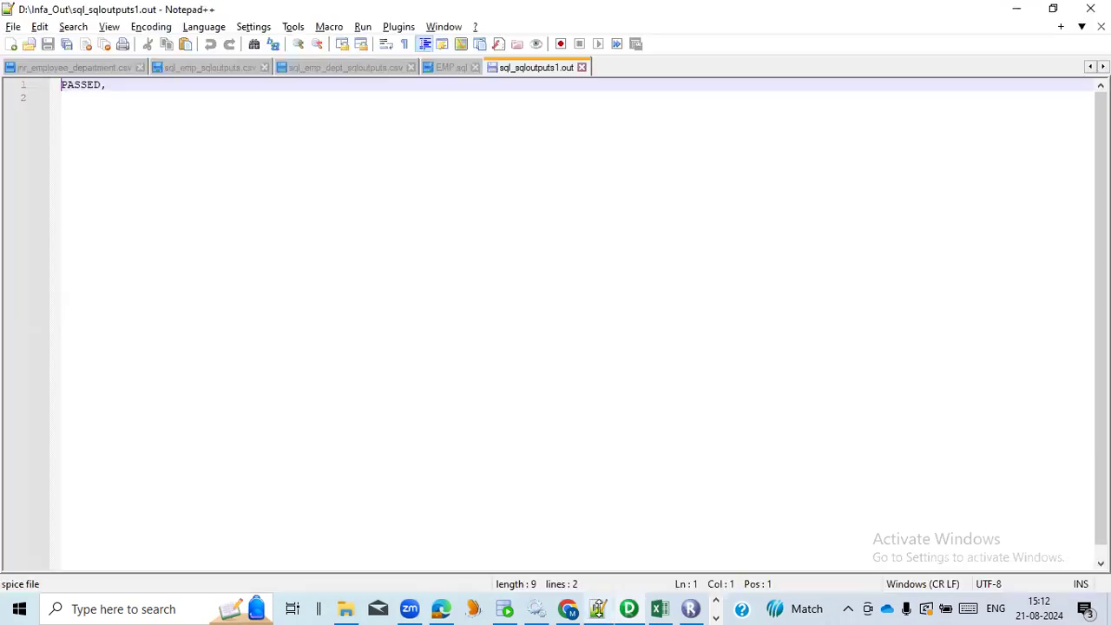
click(436, 69)
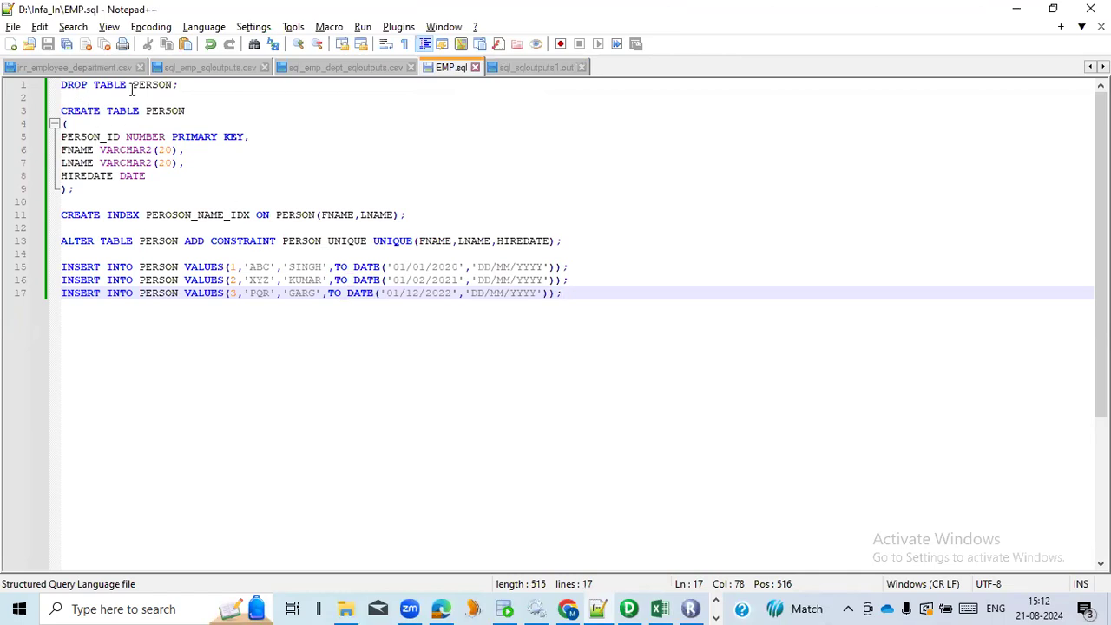
click(162, 87)
double_click(163, 87)
click(181, 87)
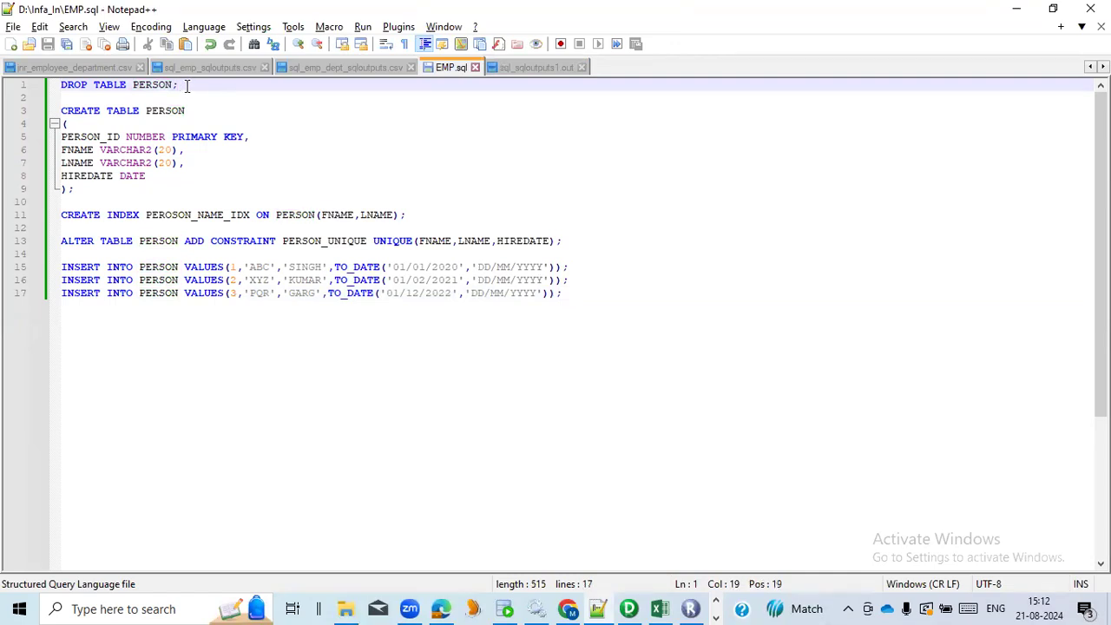
double_click(170, 113)
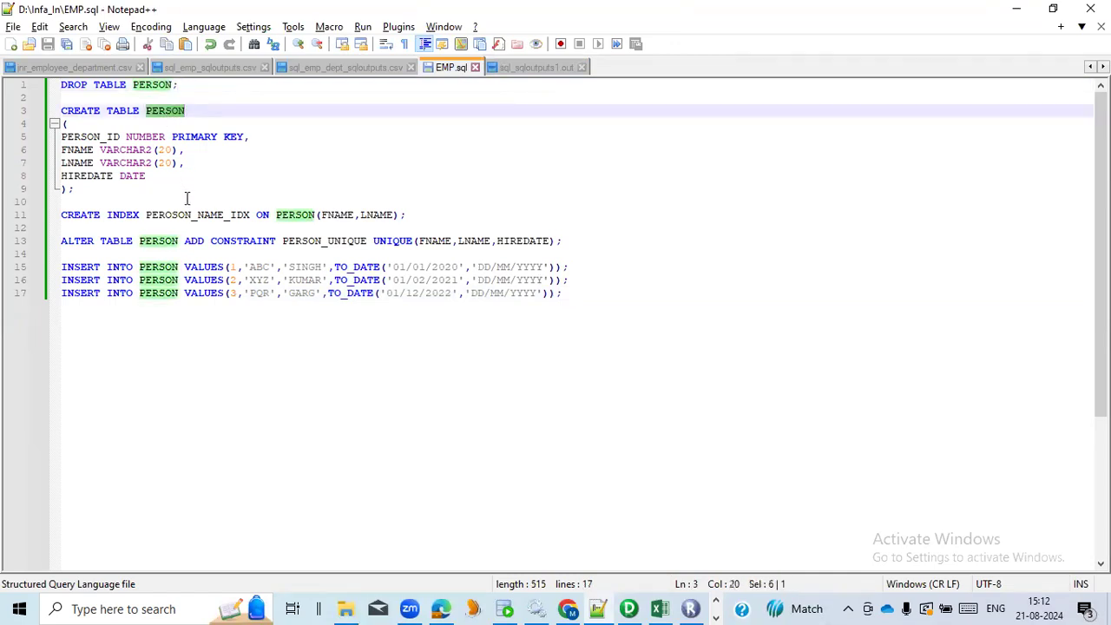
Examine the statements in EMP.sql that create the index, add the unique constraint, and insert the three PERSON rows
double_click(206, 217)
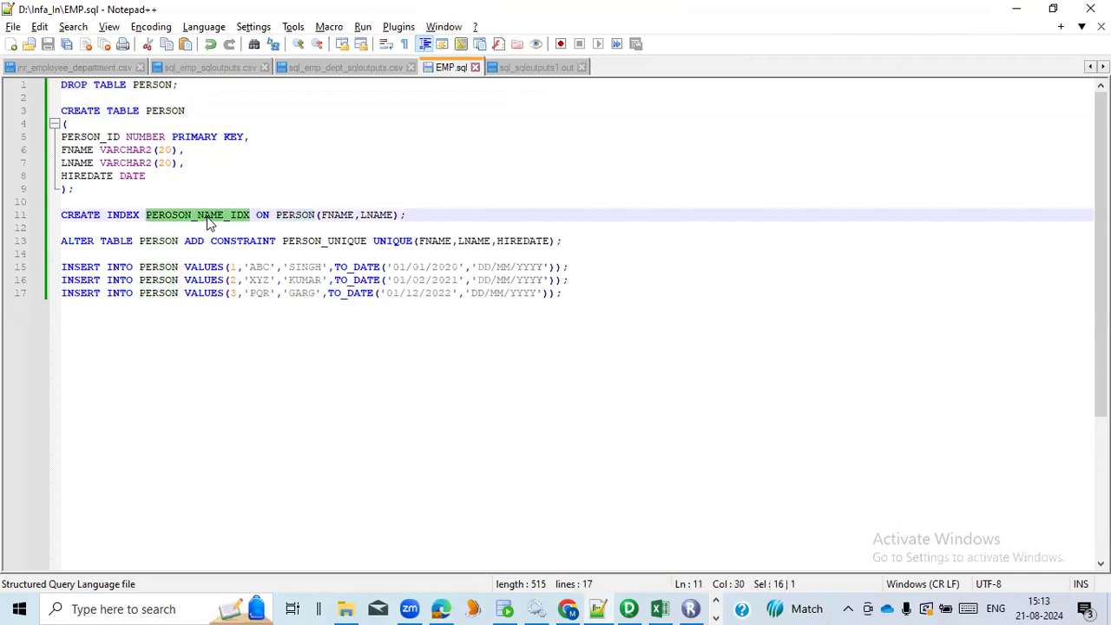
double_click(301, 219)
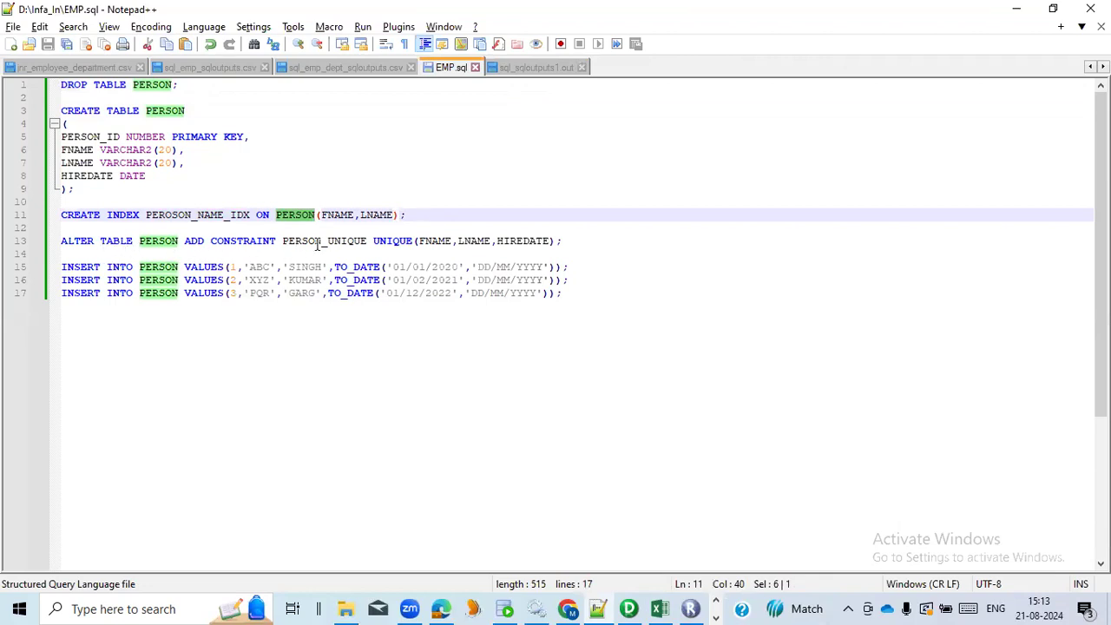
click(439, 240)
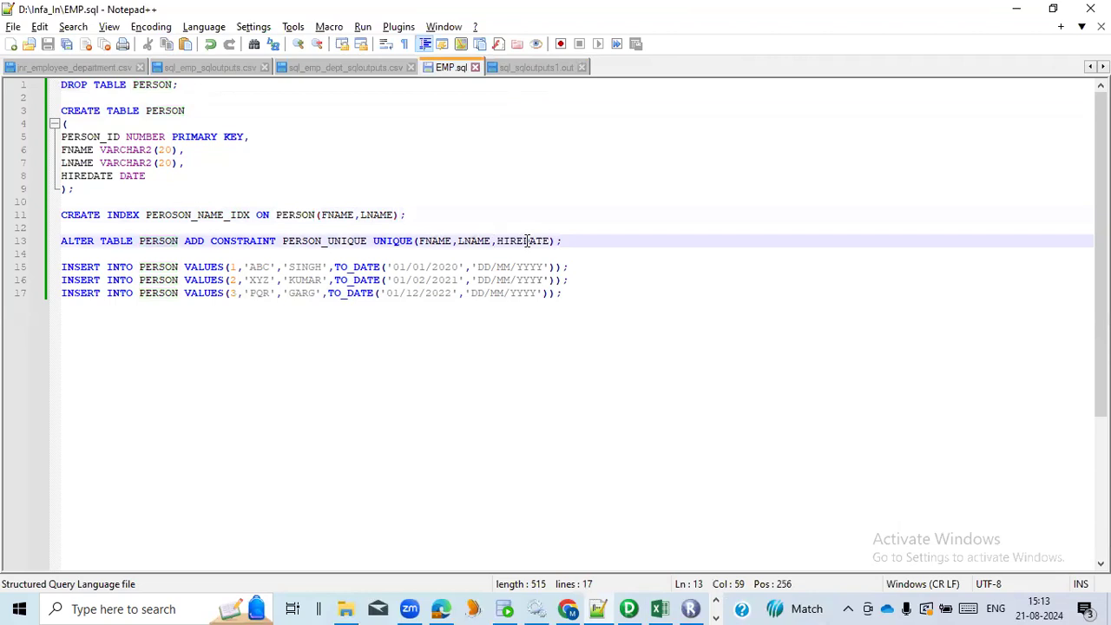
drag(577, 292, 62, 267)
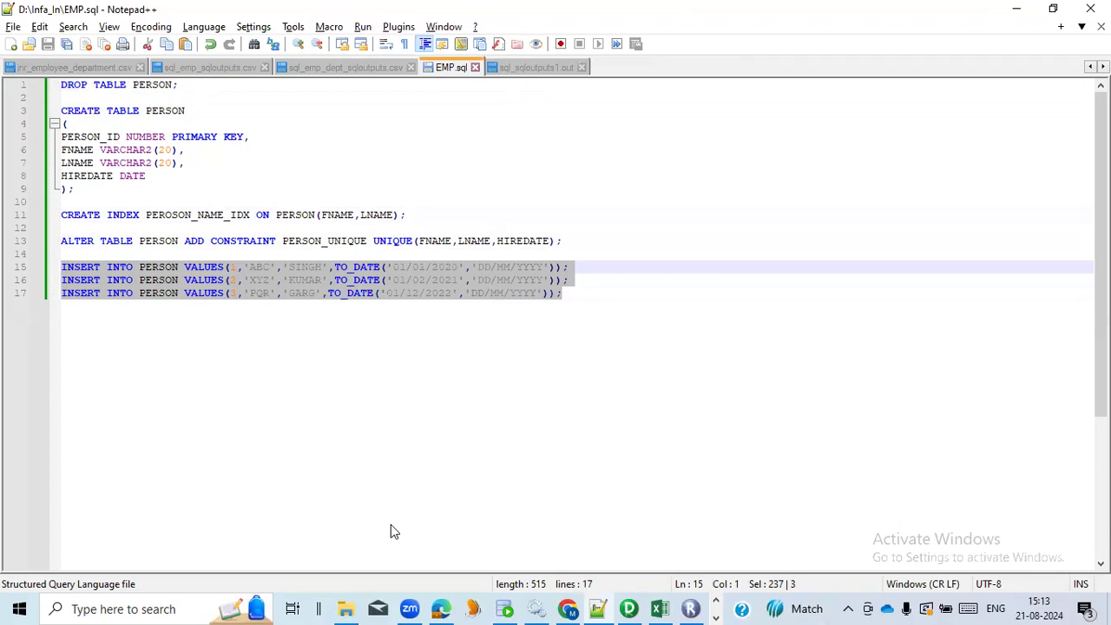
Switch to File Explorer, locate EMP.sql in D:\Infa_In, and return to the script in Notepad++
click(346, 608)
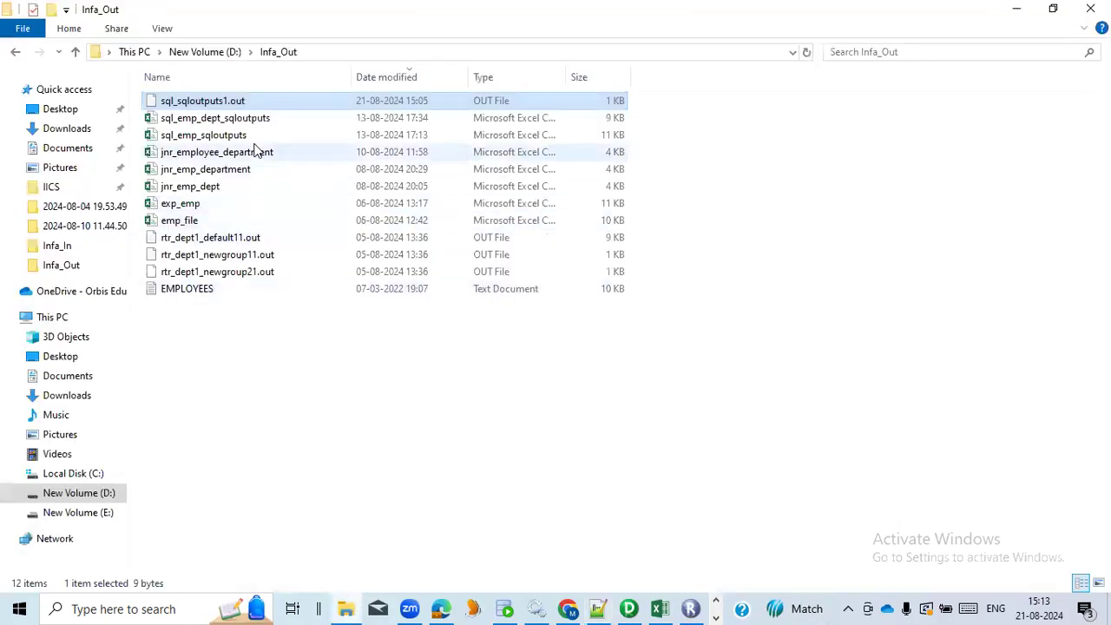
click(202, 53)
click(218, 171)
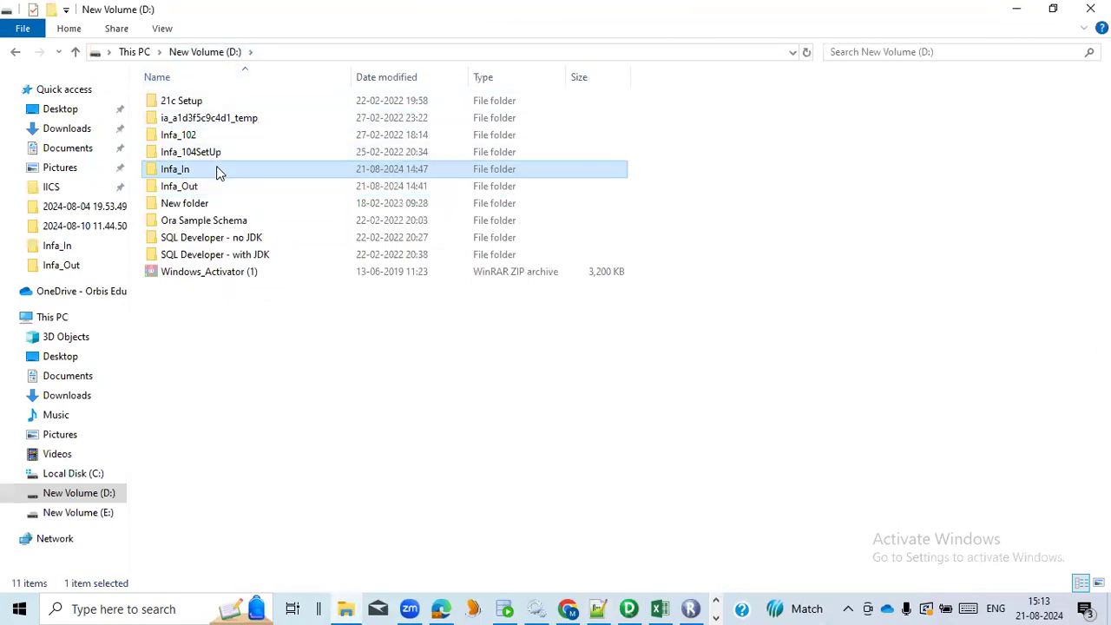
double_click(218, 171)
click(196, 102)
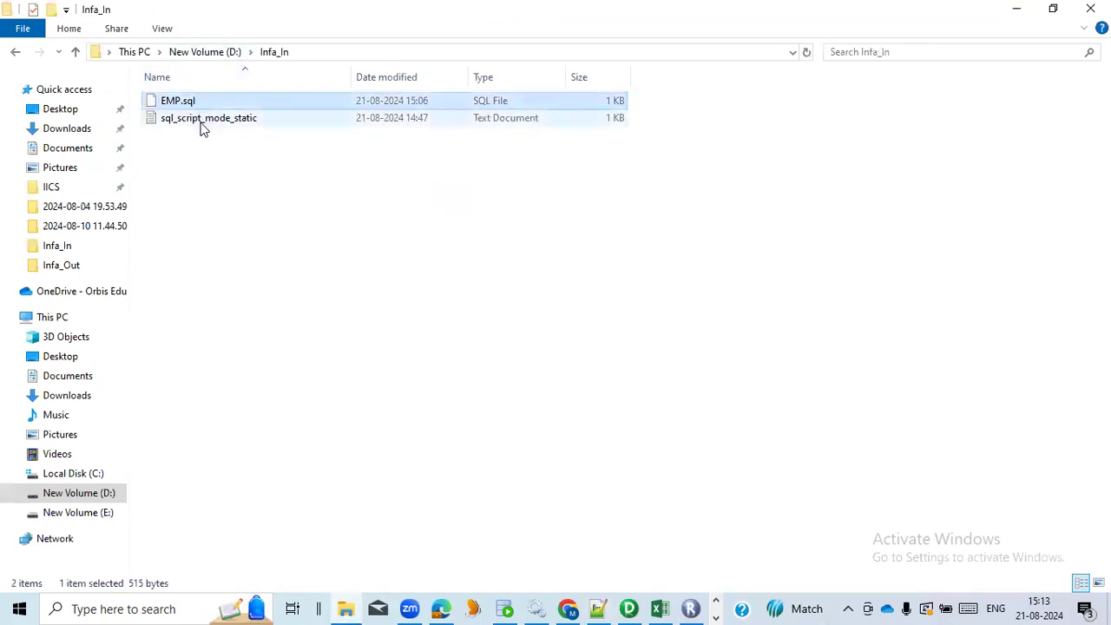
click(597, 608)
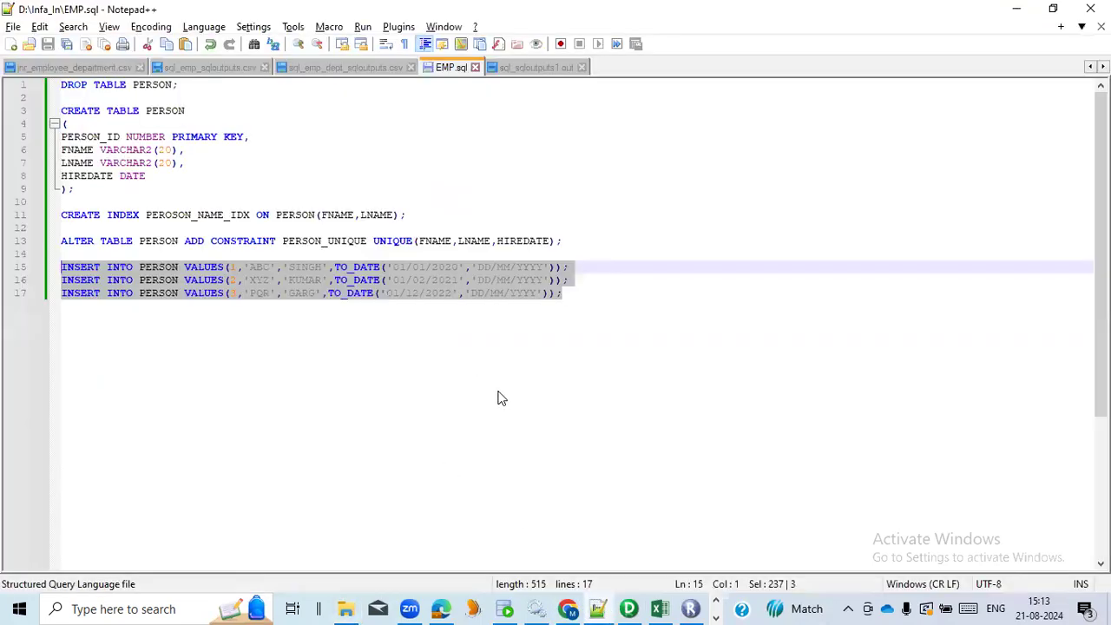
click(570, 293)
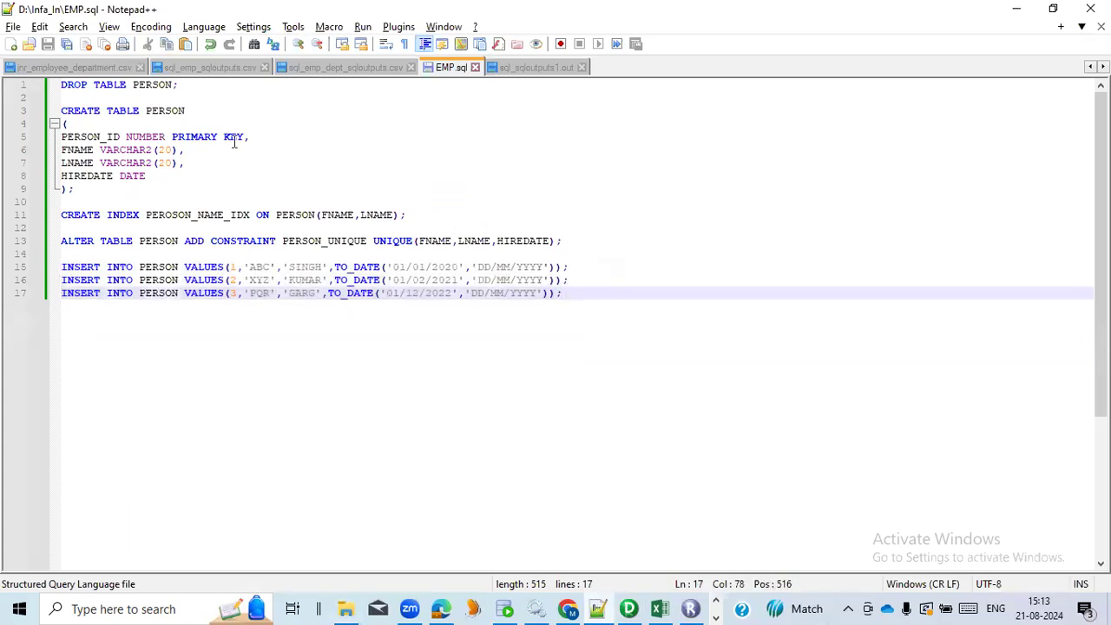
Switch to File Explorer, open sql_script_mode_static in Notepad to check the script path it contains, and close it
key(alt+Tab)
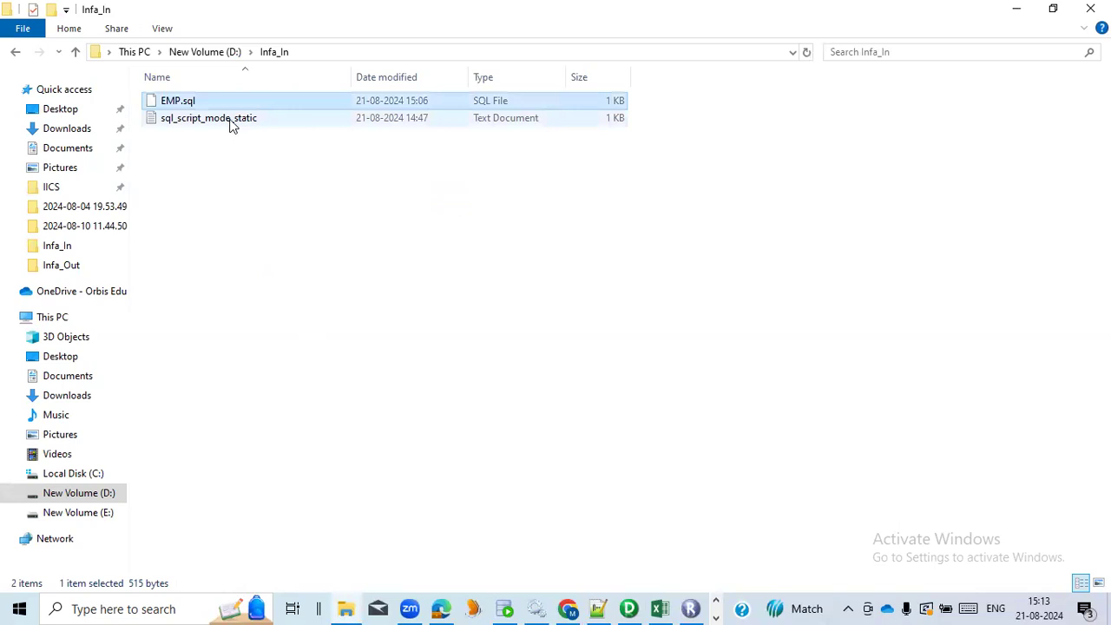
click(232, 124)
double_click(232, 124)
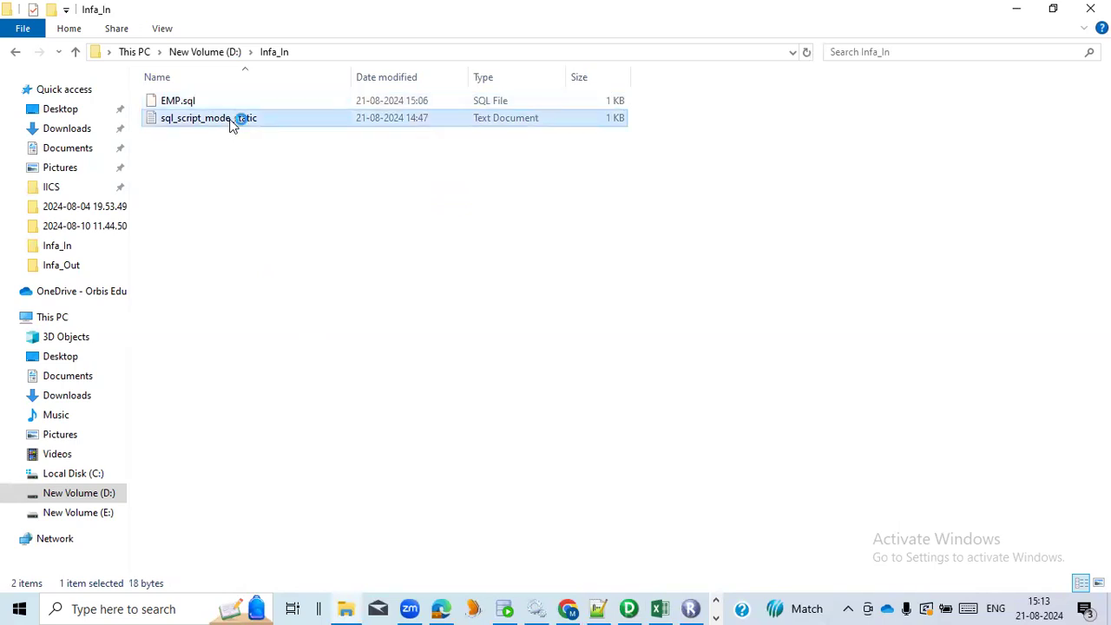
drag(188, 115, 55, 130)
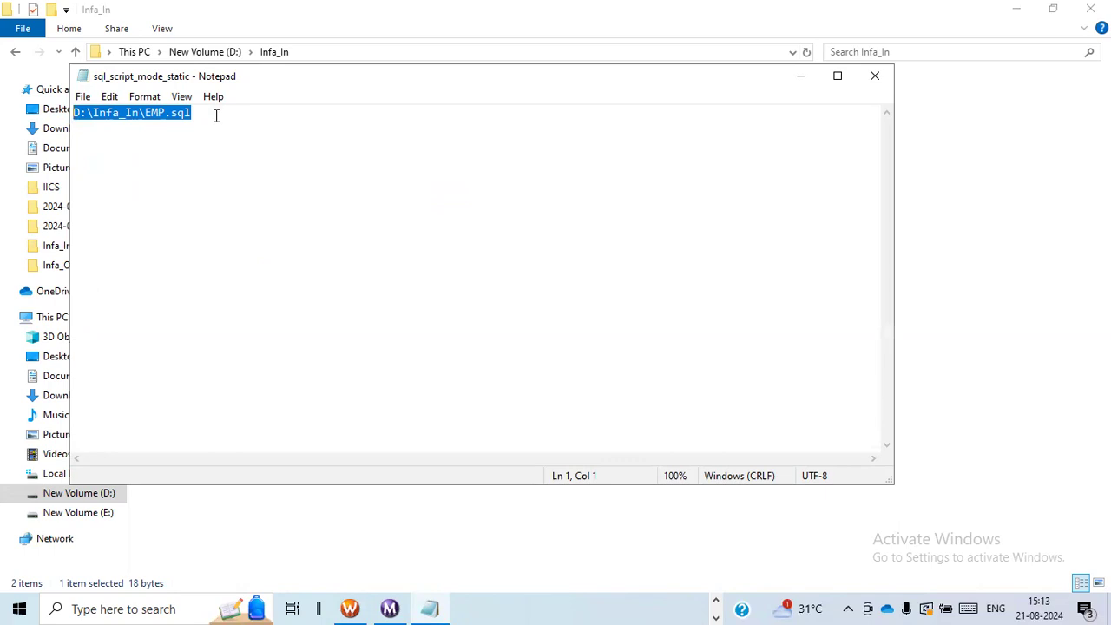
click(874, 76)
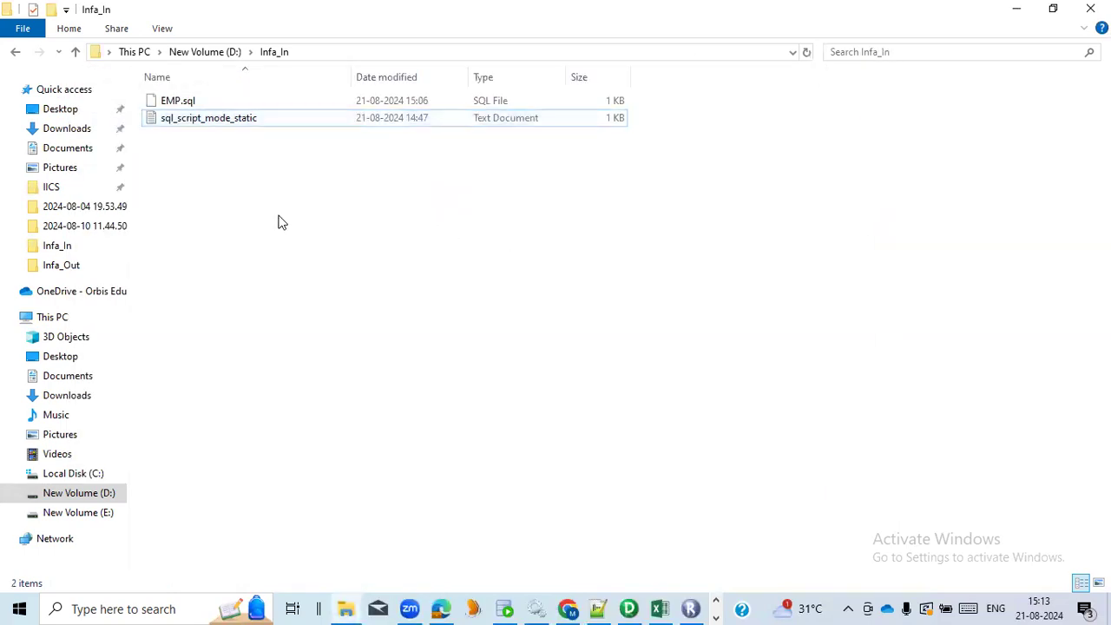
Switch to Informatica PowerCenter Designer, widen the repository navigator, and move the EMP flat file clear of the other sources in Source Analyzer
click(629, 609)
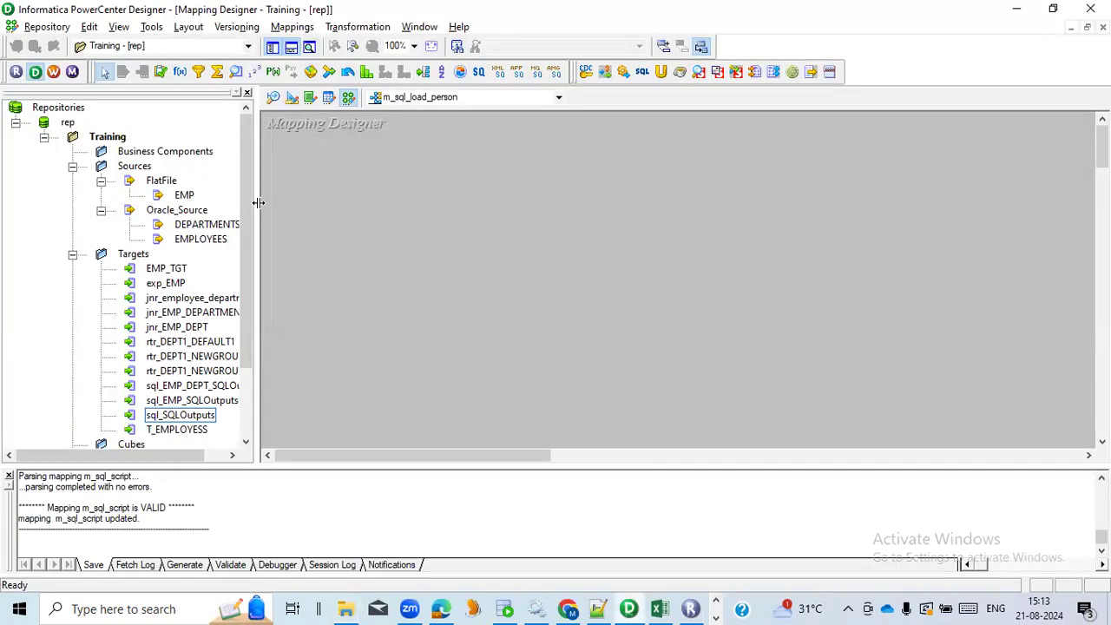
drag(258, 206, 313, 209)
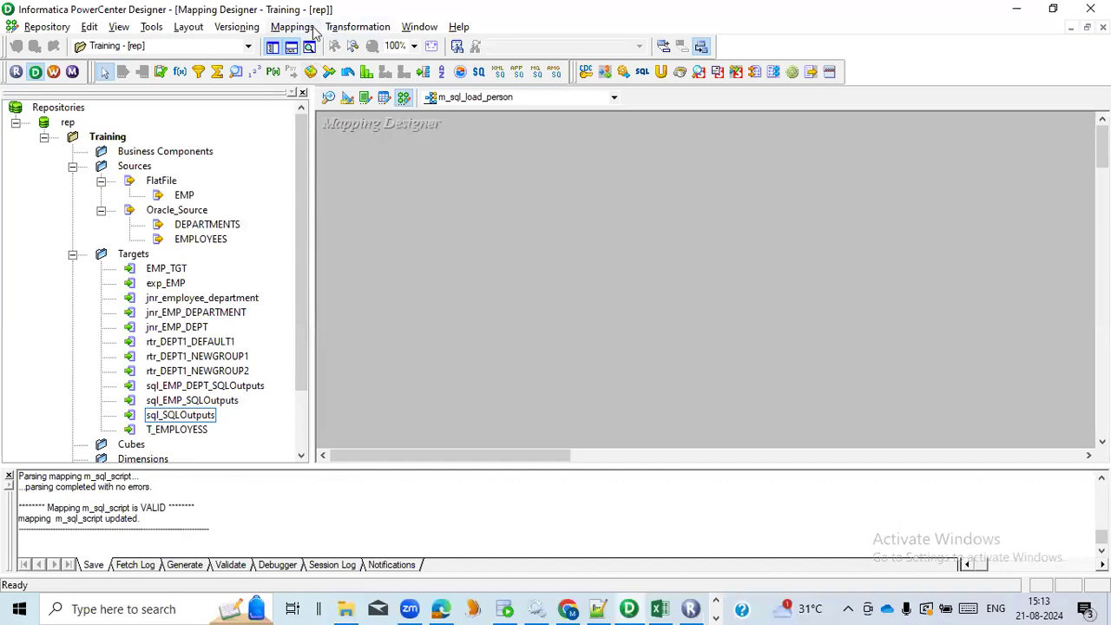
click(328, 98)
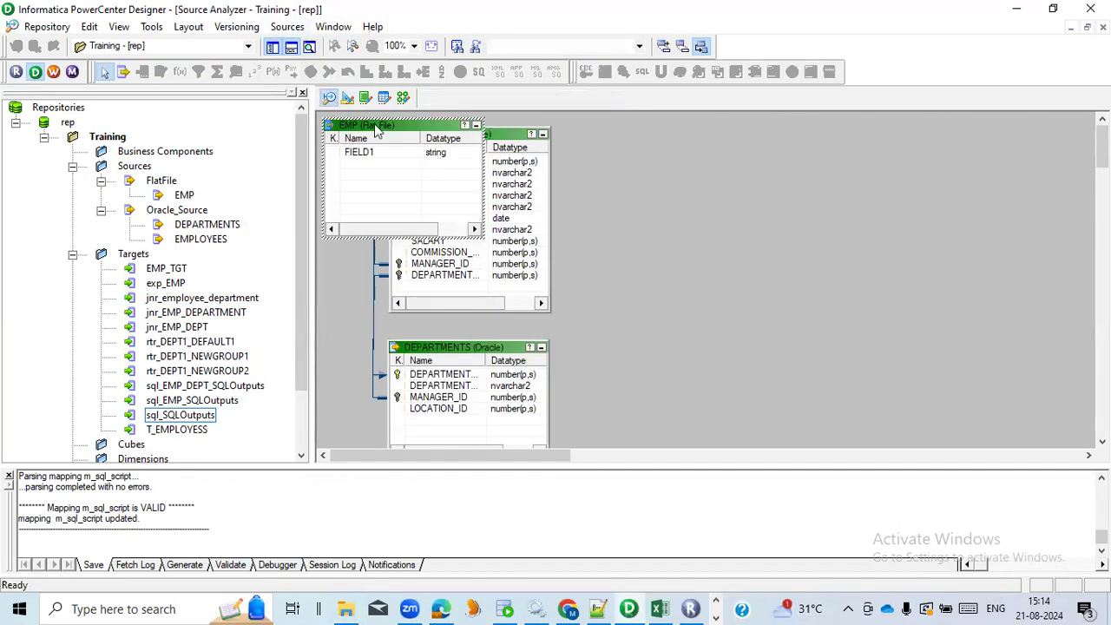
drag(375, 127, 722, 217)
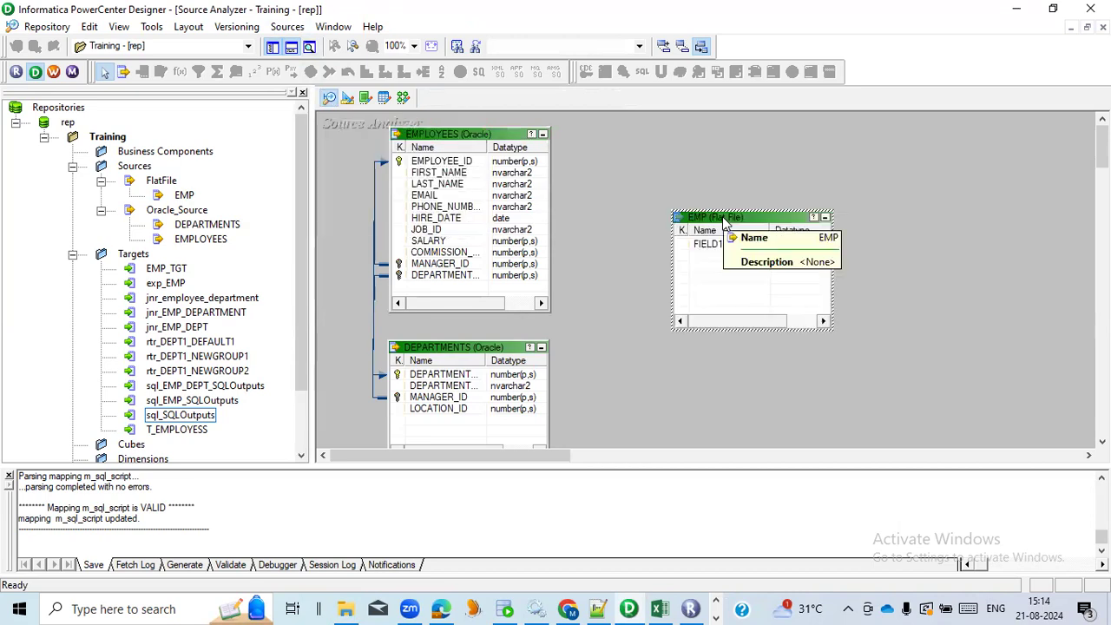
drag(724, 221, 687, 252)
Import sql_script_mode_static from Infa_In as a comma-delimited flat file source, showing all file types and keeping the single text column FIELD1
click(287, 27)
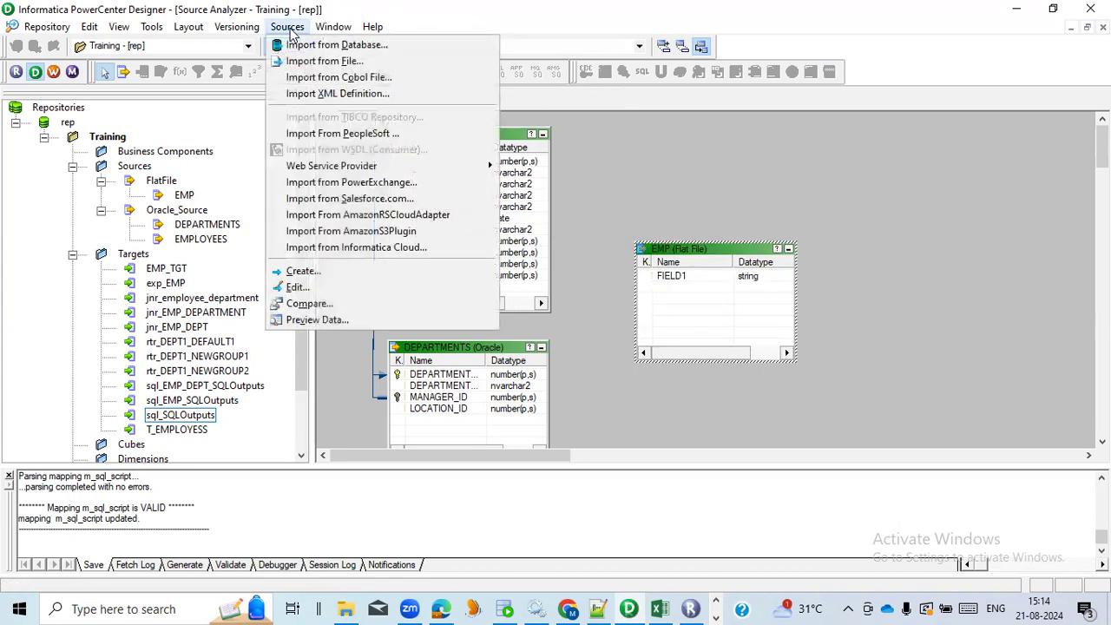
click(324, 61)
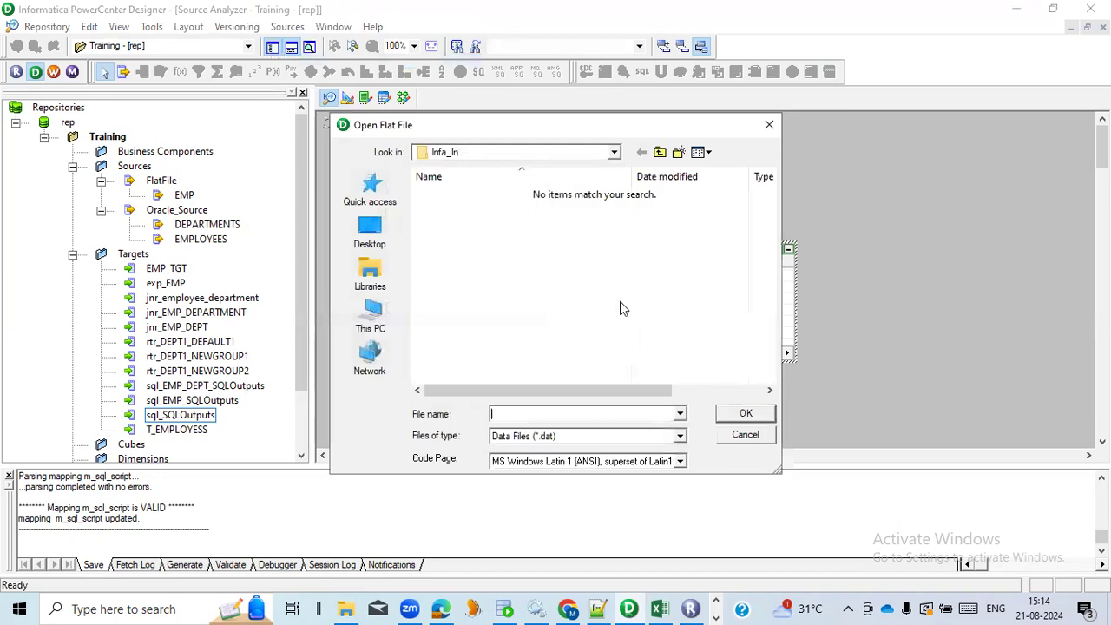
click(680, 437)
click(625, 460)
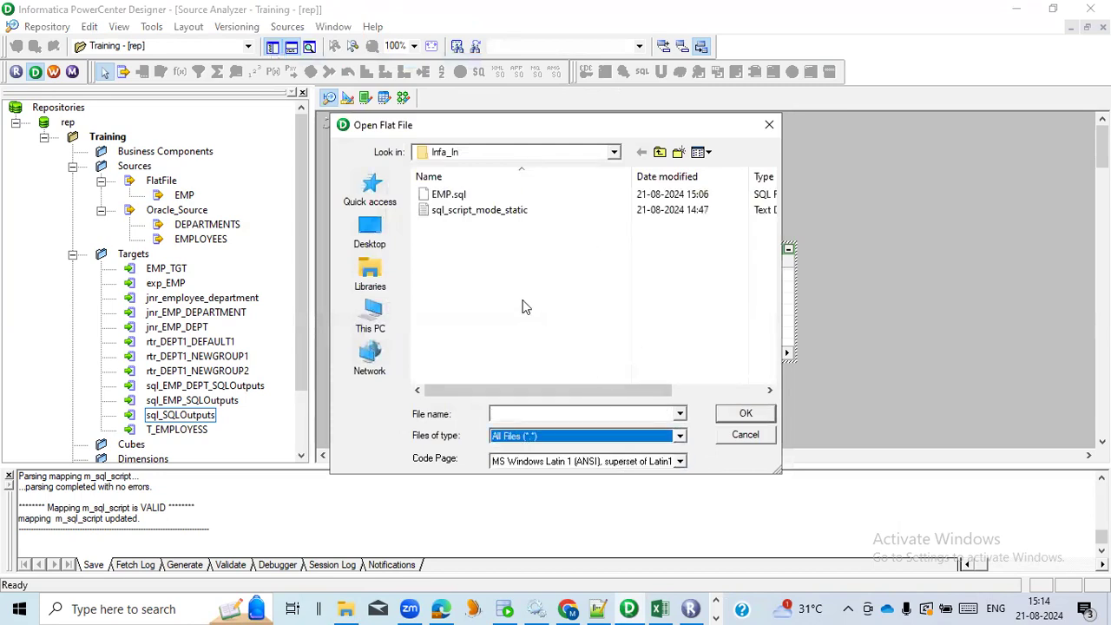
click(506, 219)
click(752, 418)
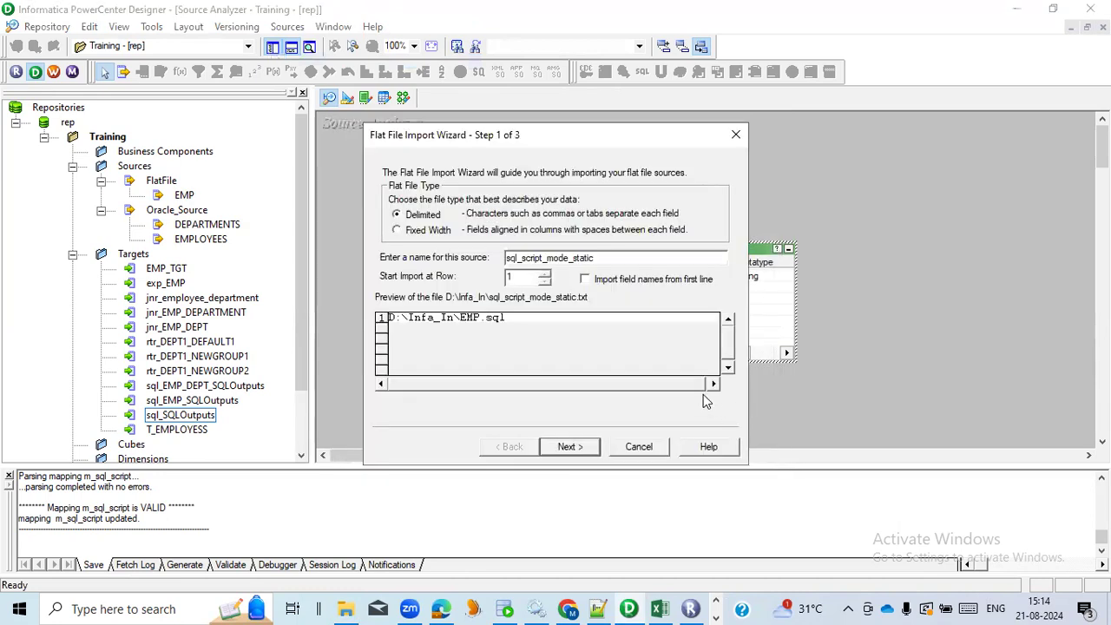
click(585, 449)
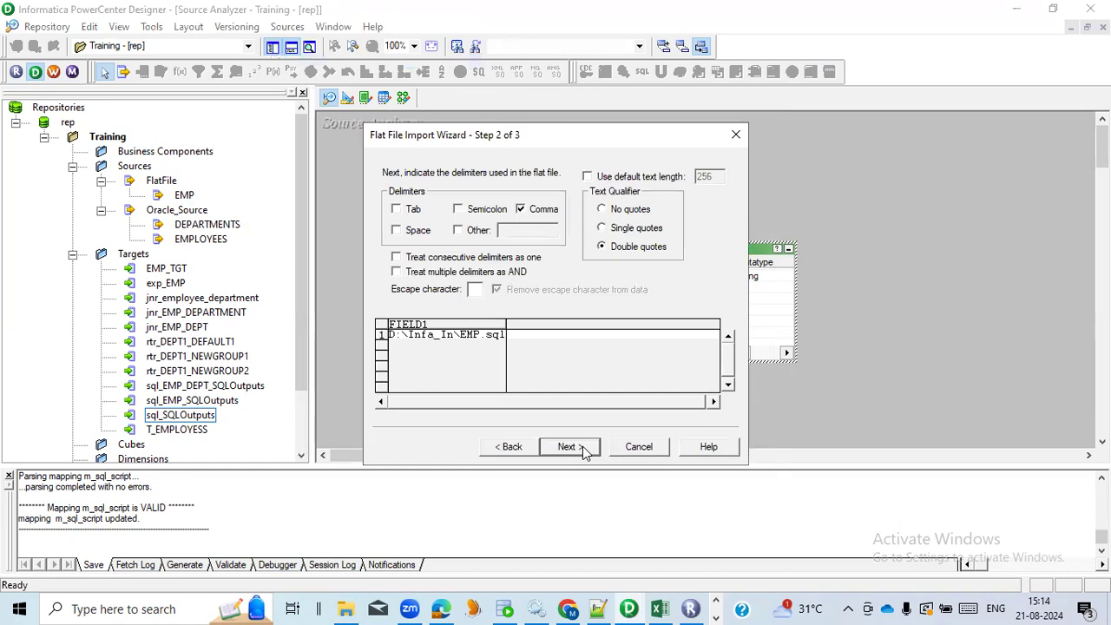
click(585, 450)
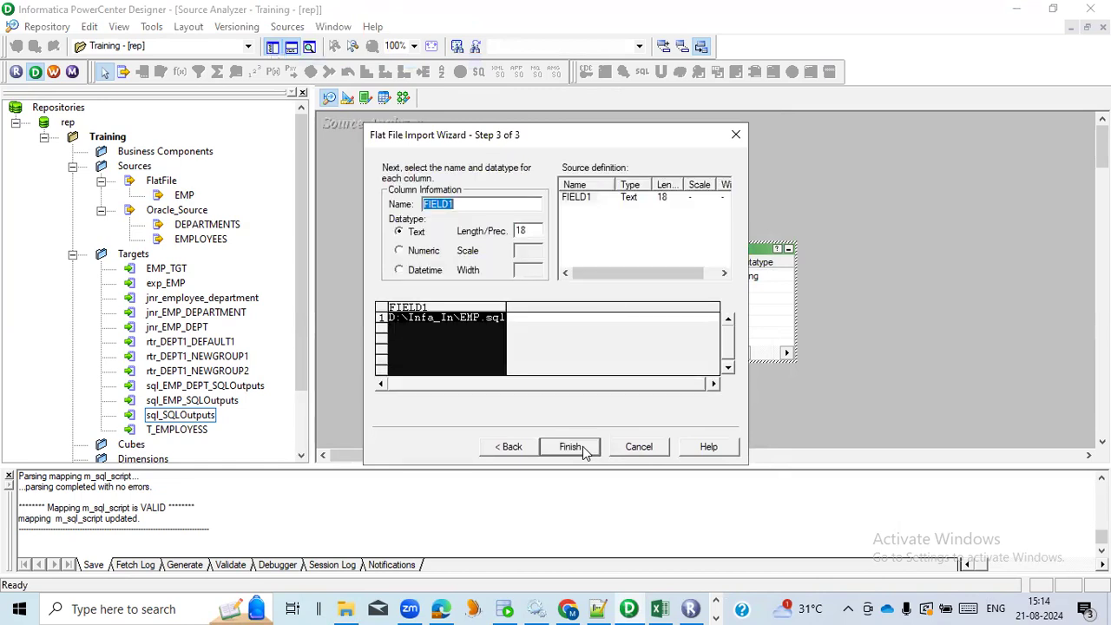
click(583, 448)
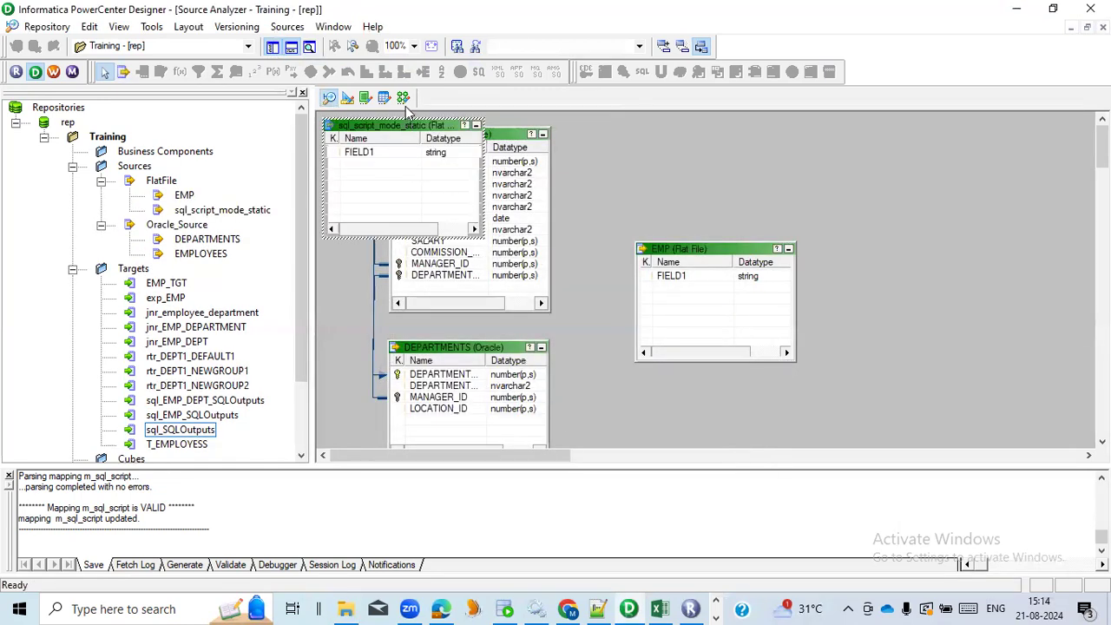
Add the sql_script_mode_static source to the m_sql_load_person mapping and place its source qualifier below and beside the source definition
click(403, 98)
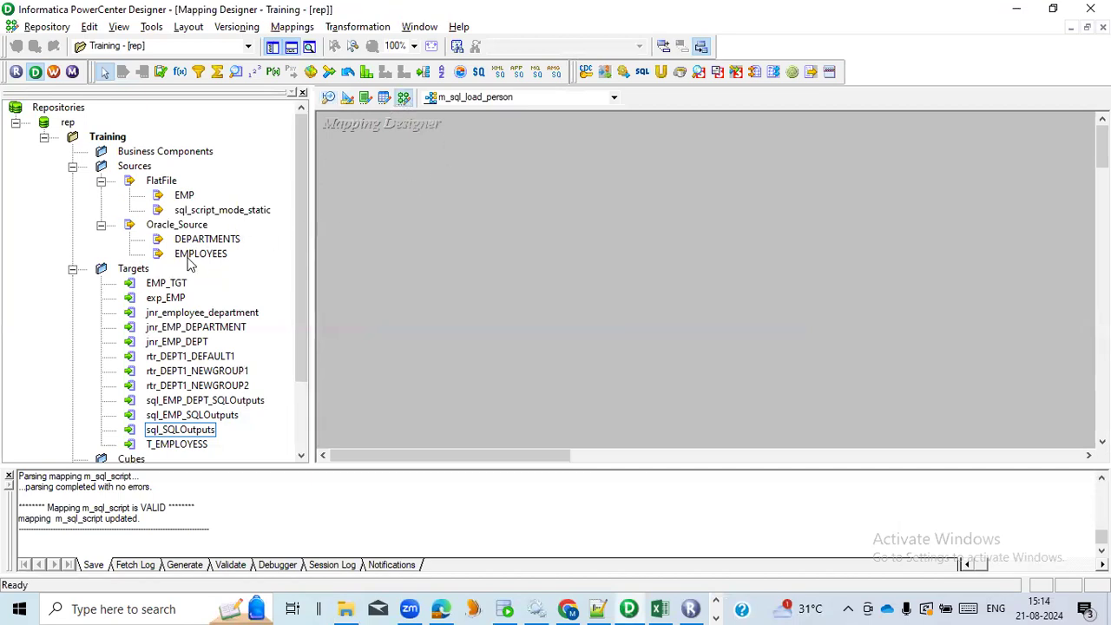
click(199, 213)
drag(199, 213, 517, 205)
click(609, 286)
drag(573, 249, 709, 295)
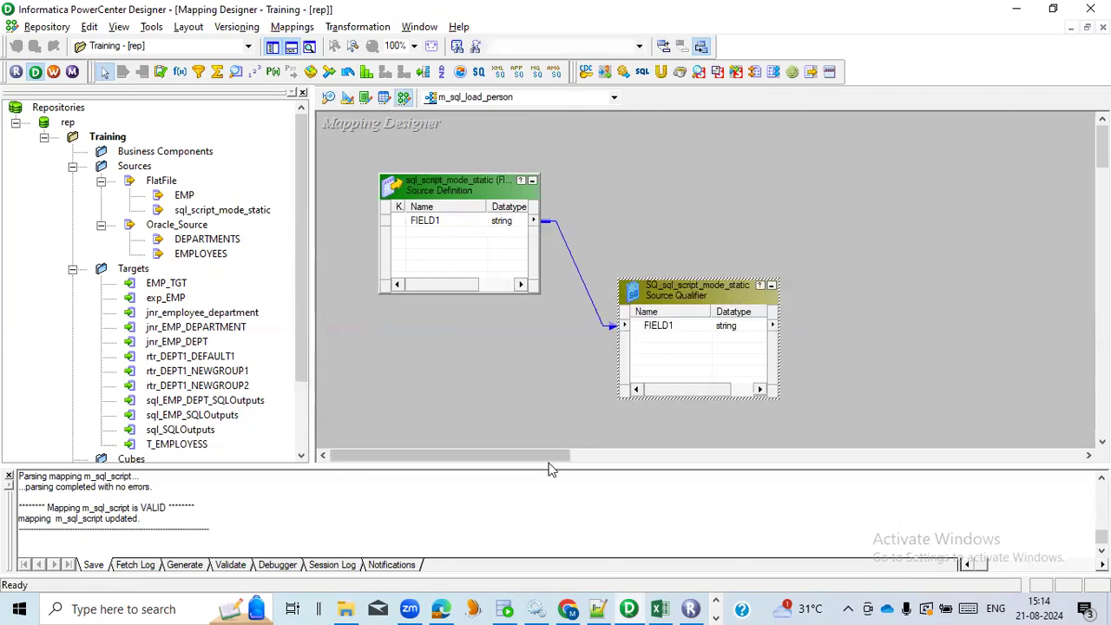
mouse_move(546, 457)
mouse_down()
mouse_move(612, 460)
mouse_move(561, 460)
mouse_up()
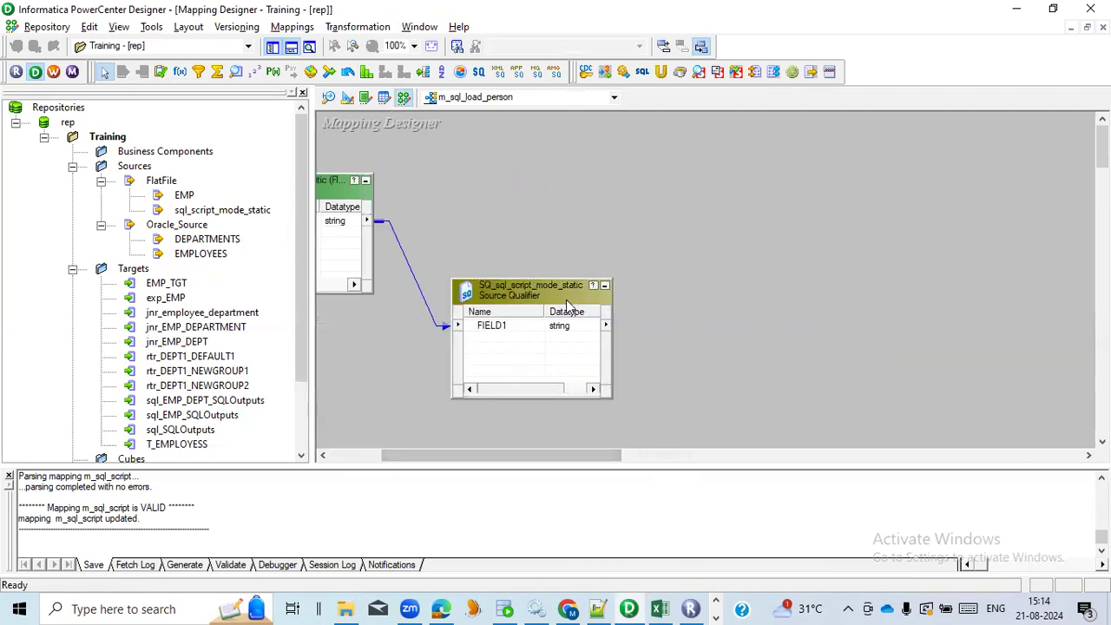
click(495, 328)
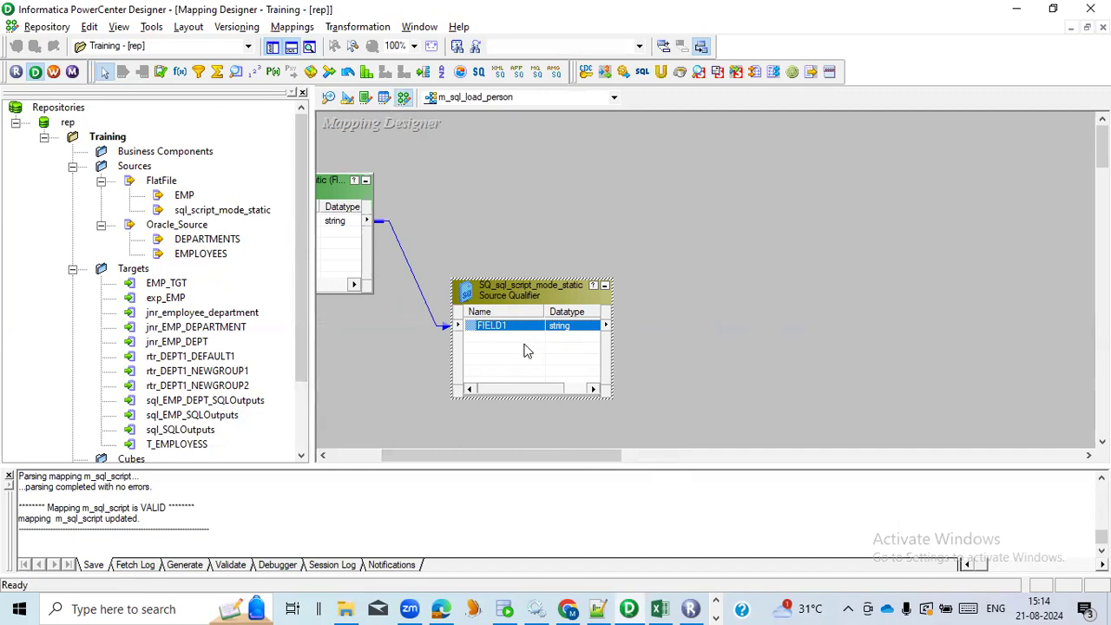
Create a transformation of type SQL named sql_person in the mapping
click(358, 27)
click(366, 70)
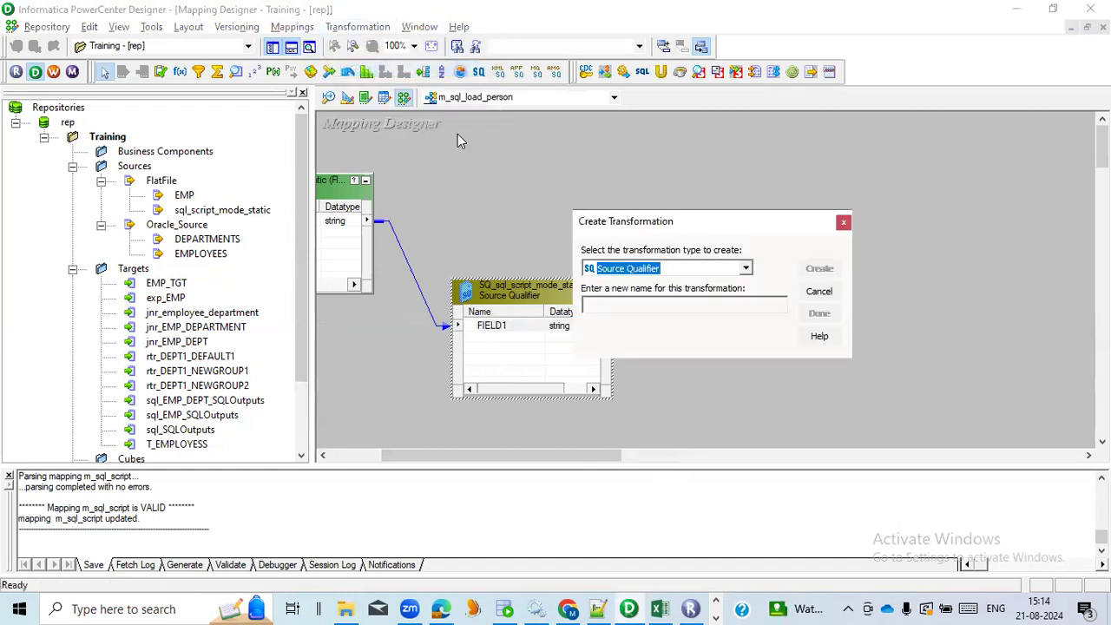
key(s)
key(s)
key(s)
key(s)
key(Tab)
text(sql)
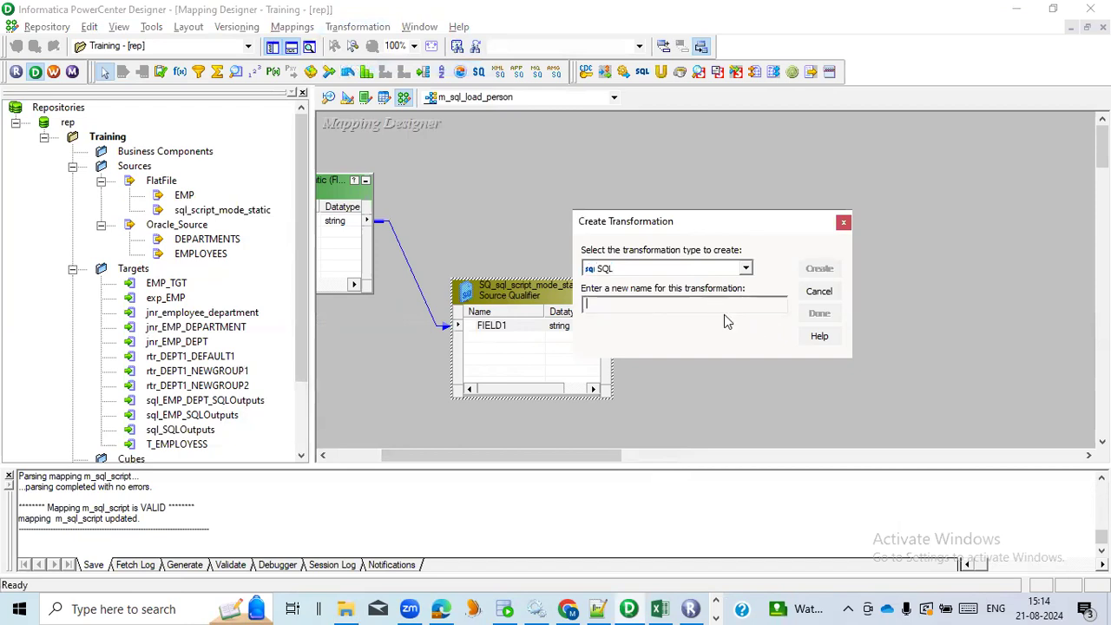
text(_person)
click(819, 268)
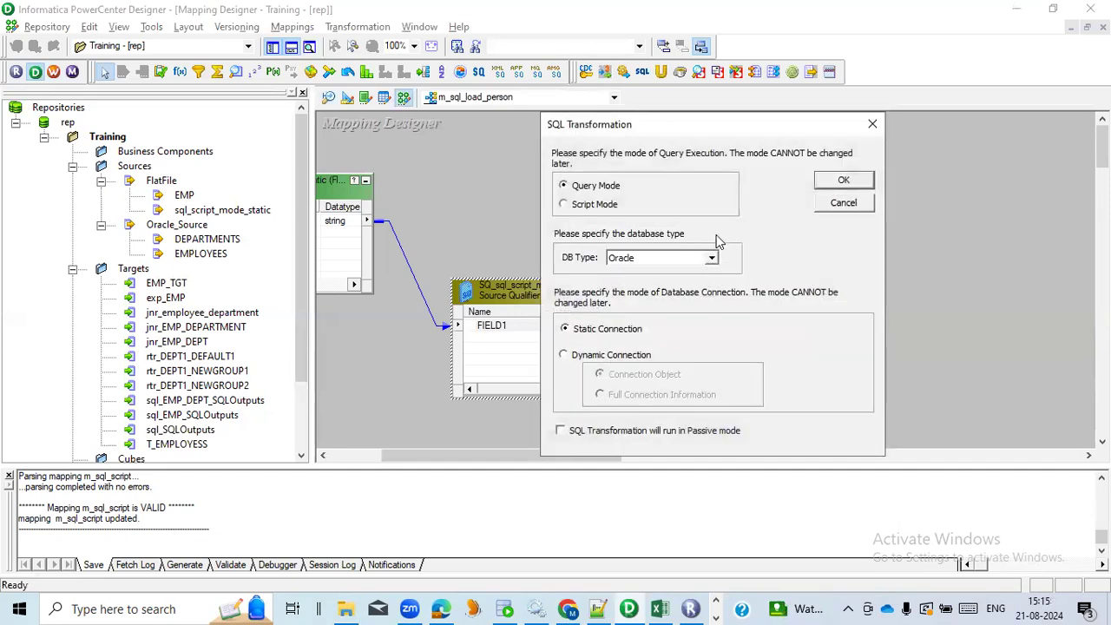
Set sql_person to Script Mode with the Oracle database type and a static connection, and finish creating it
click(591, 206)
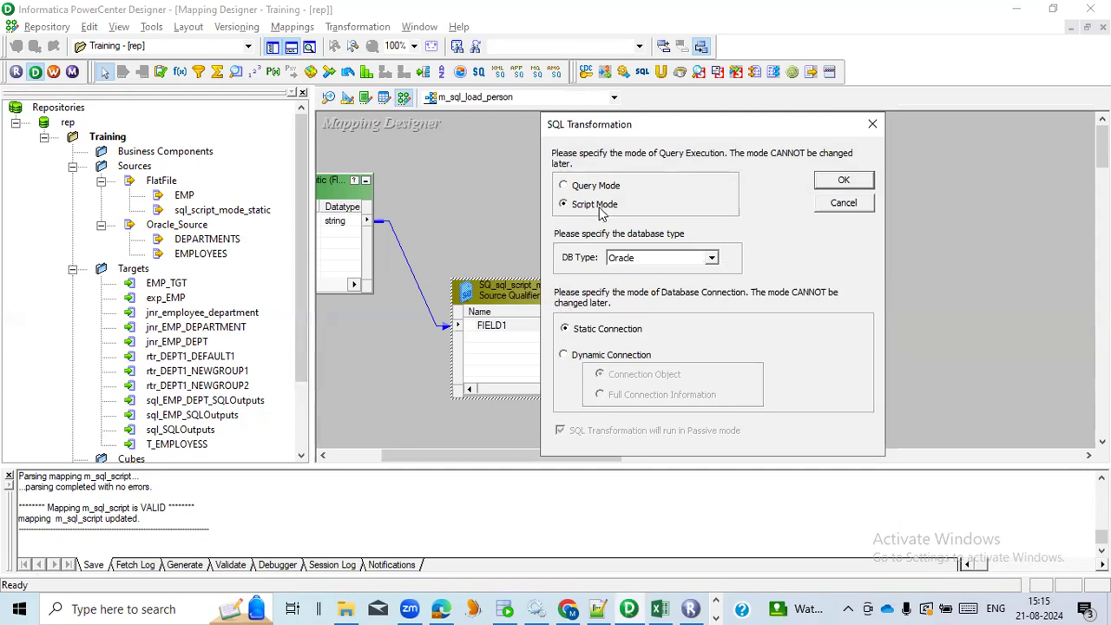
click(590, 187)
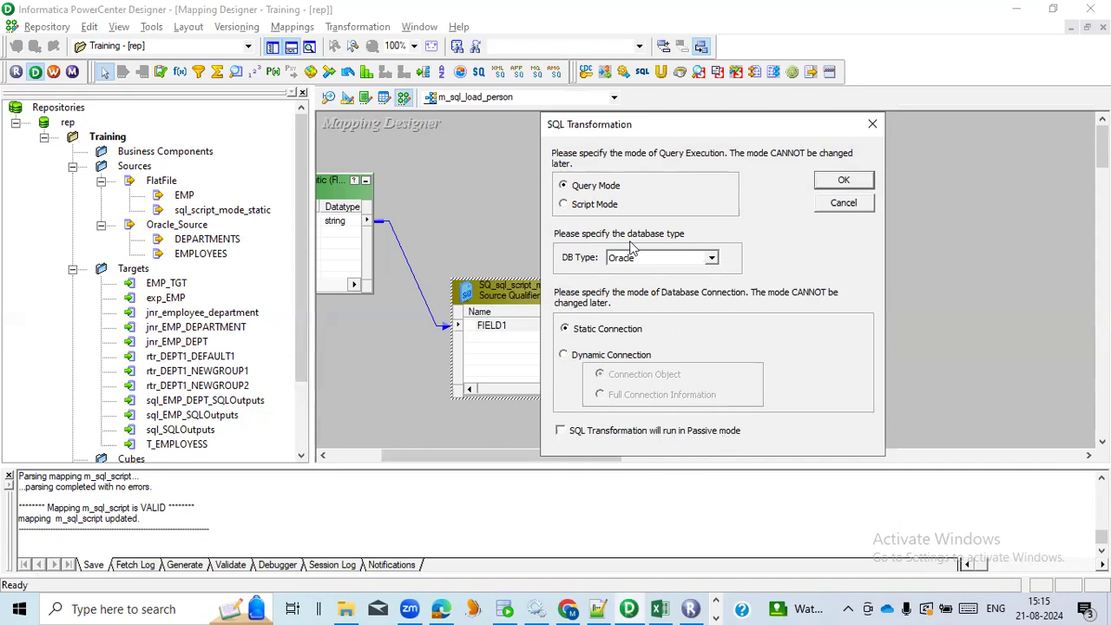
click(608, 208)
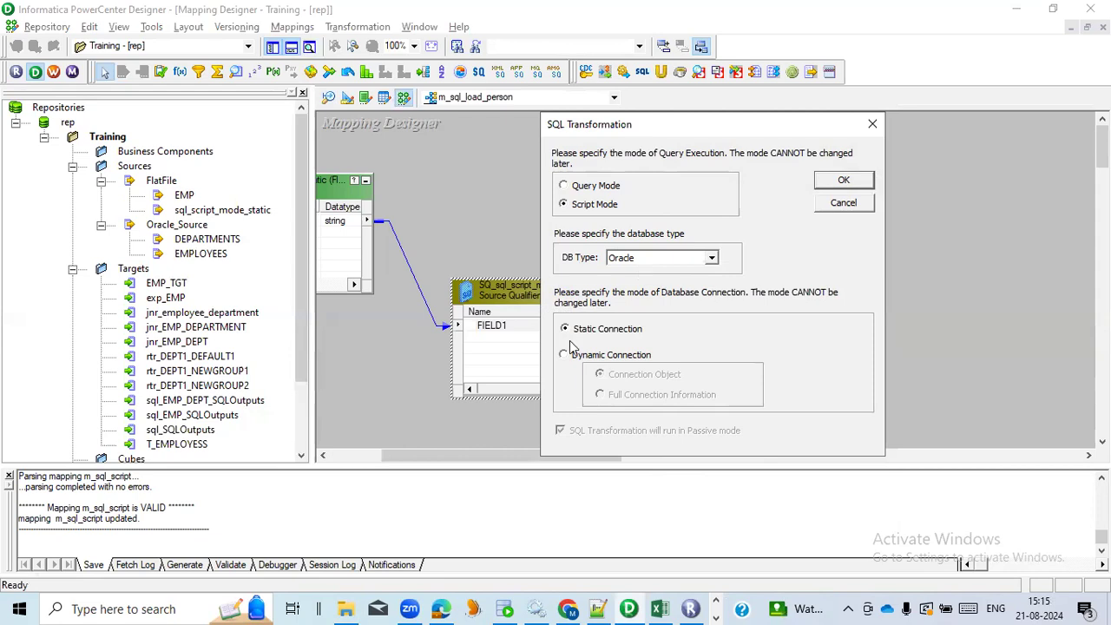
click(838, 183)
click(803, 310)
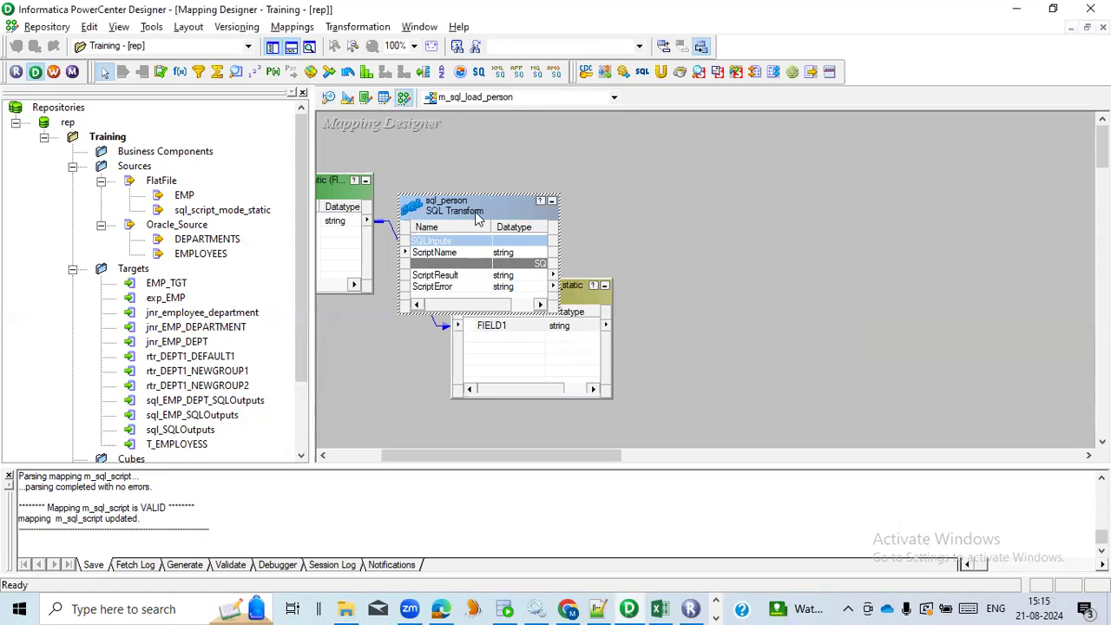
Place sql_person beside the source qualifier and link the qualifier's FIELD1 to the ScriptName input port of sql_person
click(761, 290)
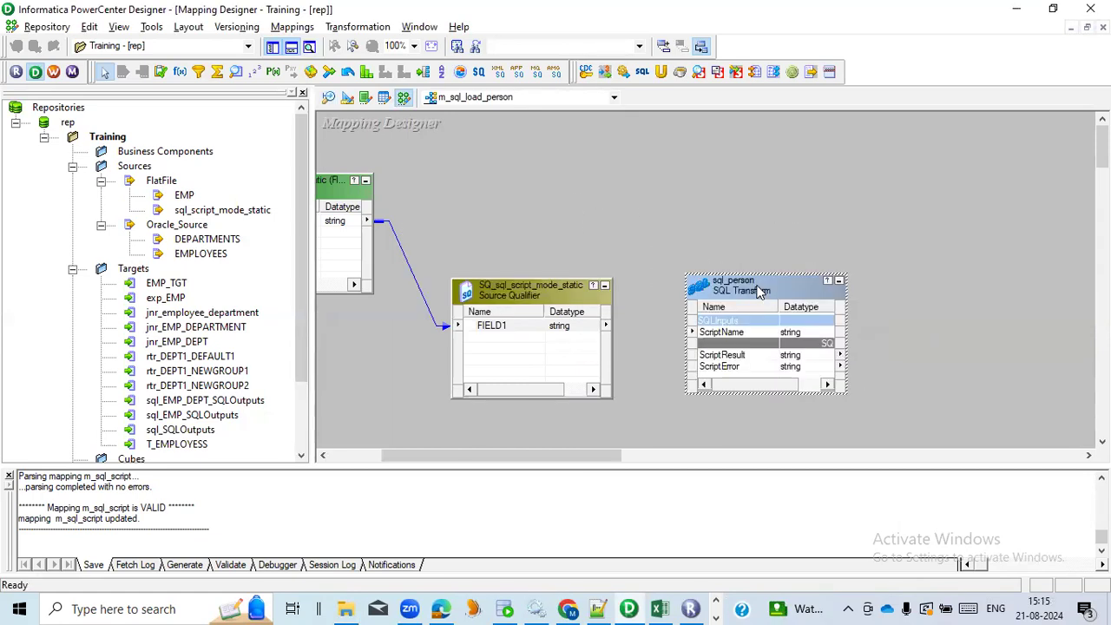
click(537, 330)
drag(516, 325, 1084, 608)
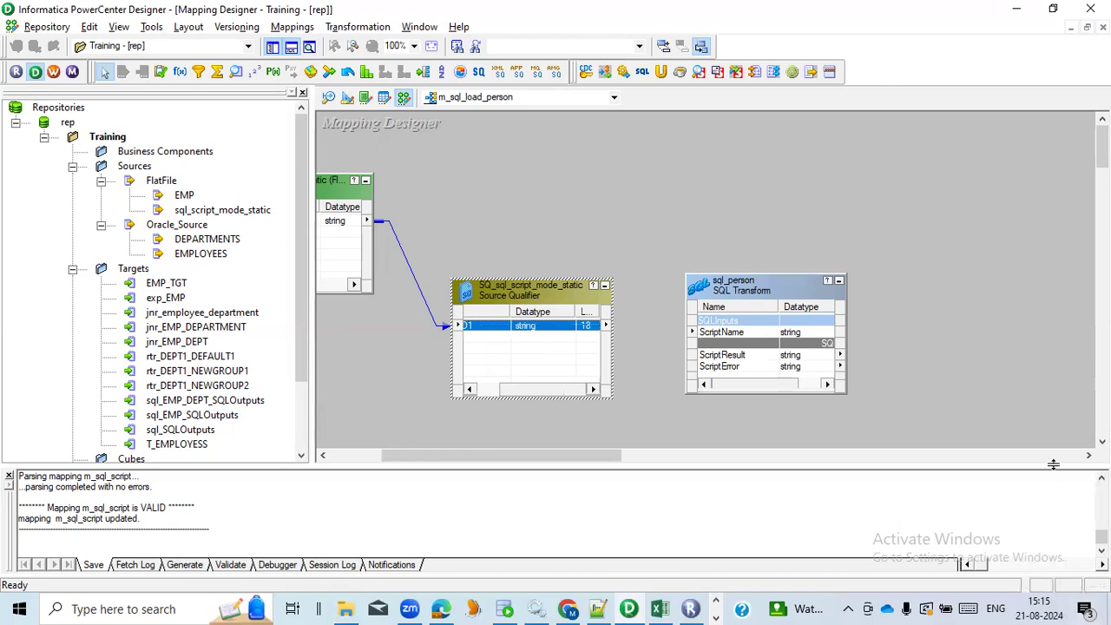
click(705, 215)
click(511, 325)
drag(508, 389, 484, 388)
click(388, 352)
click(473, 327)
drag(473, 327, 720, 335)
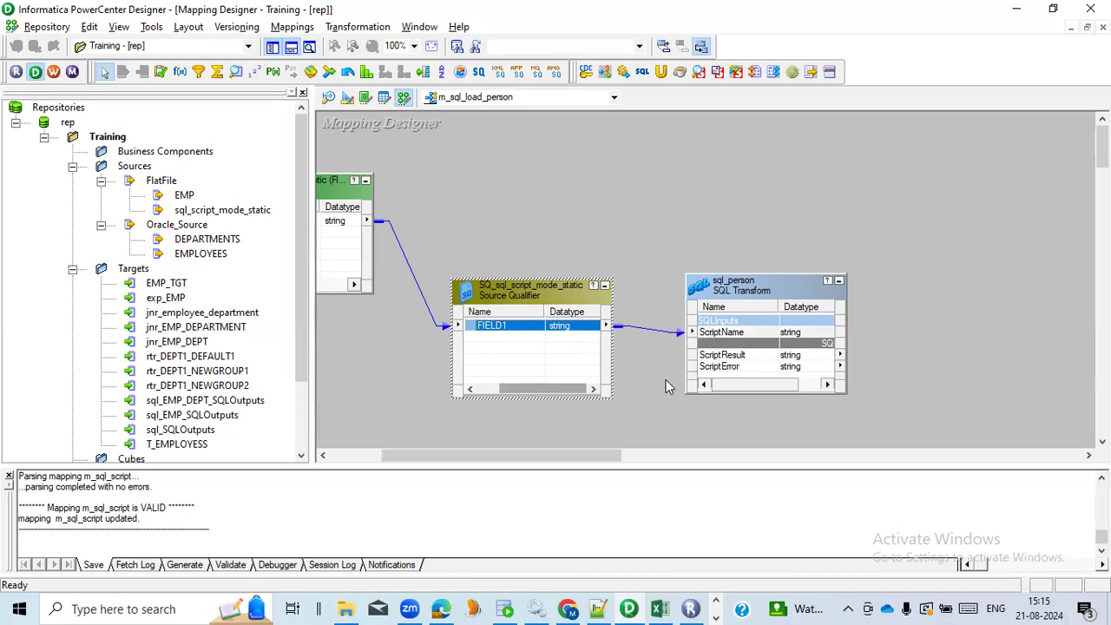
Open sql_person for editing and review its SQL ports, general properties and SQL settings such as the database type
double_click(748, 295)
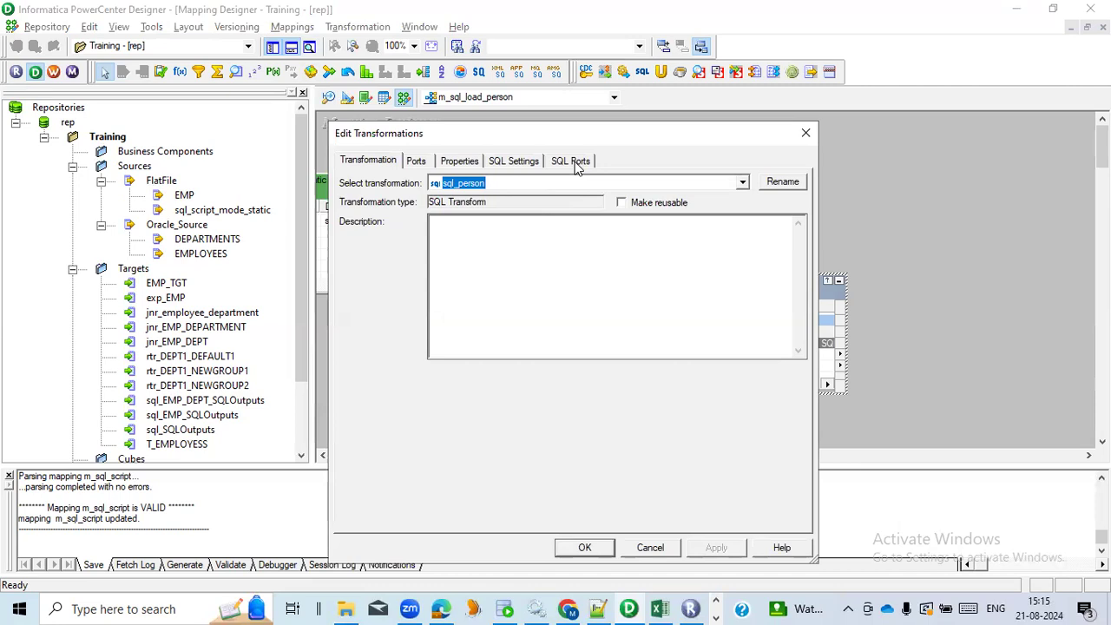
click(573, 162)
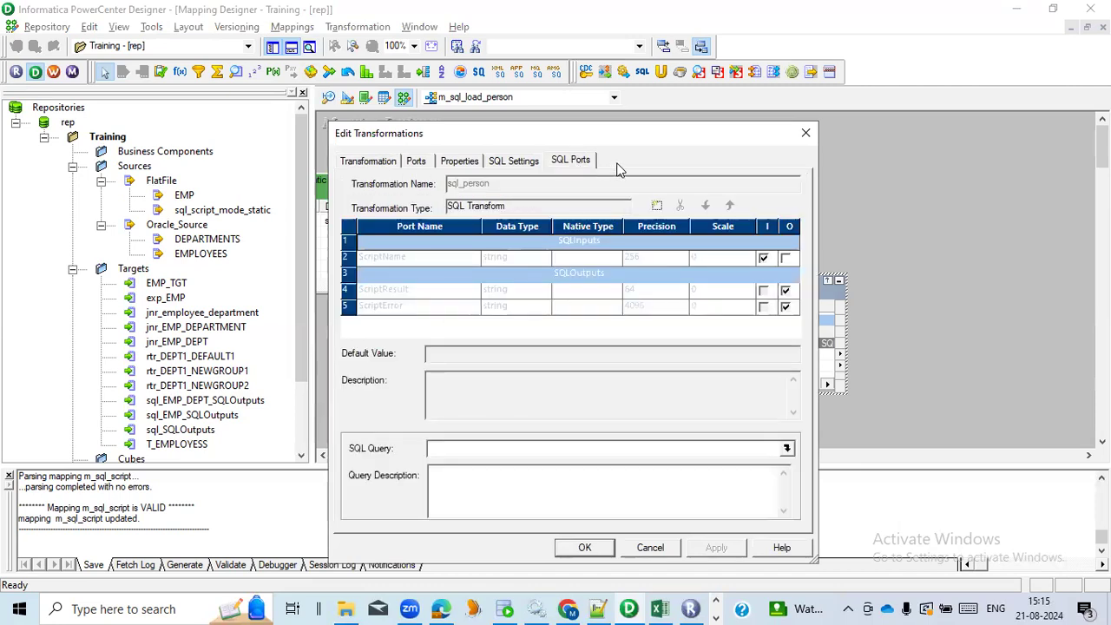
click(512, 161)
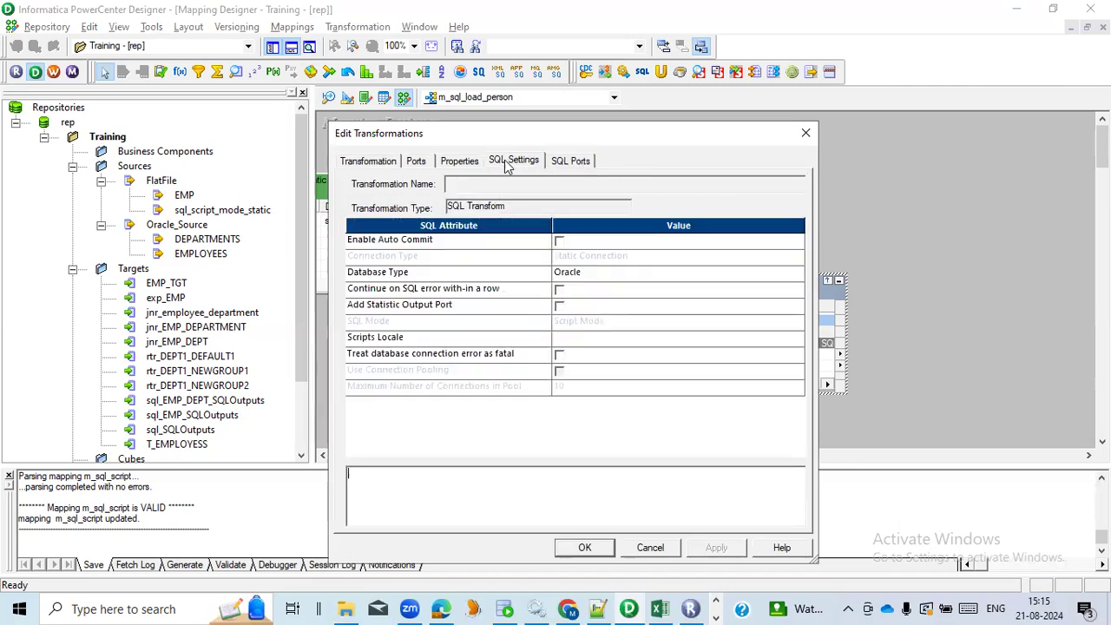
click(459, 161)
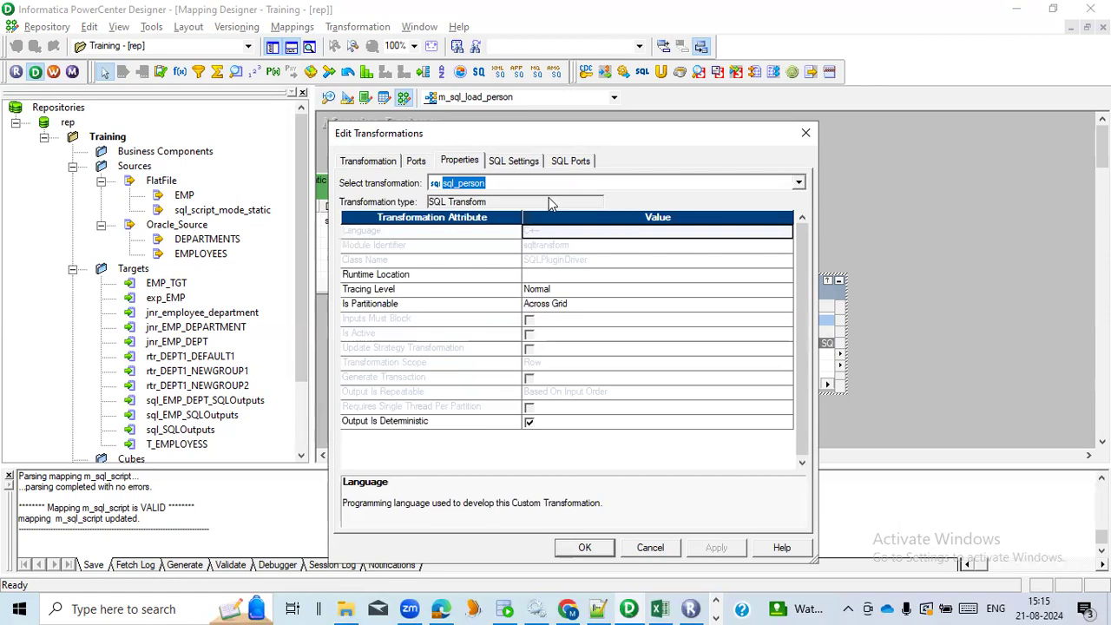
click(516, 162)
click(473, 274)
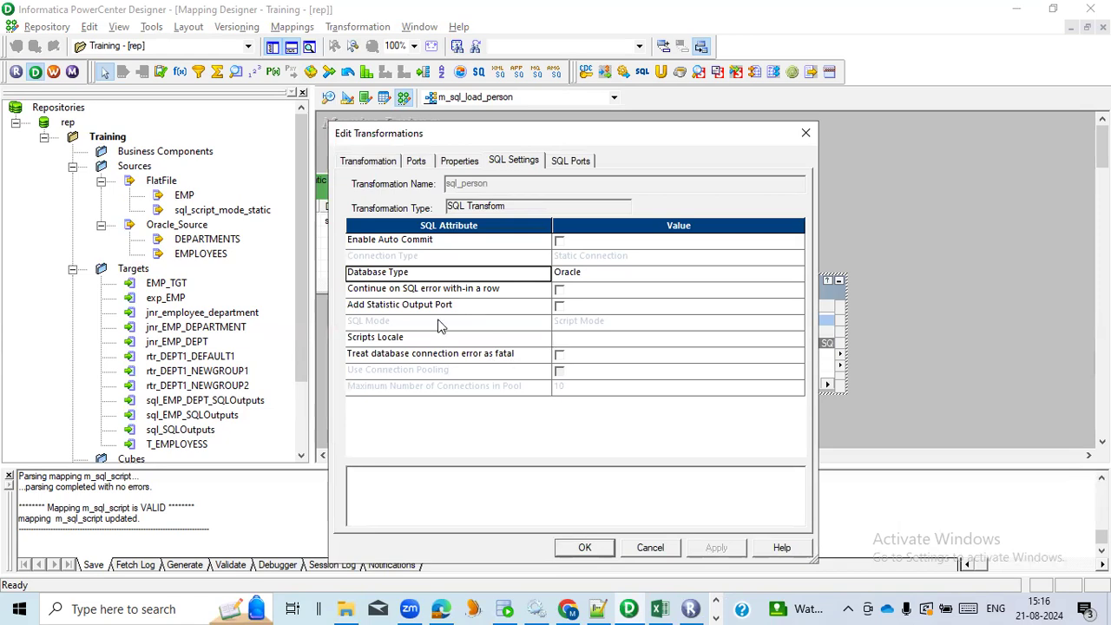
Set the SQL query of sql_person to the ScriptName parameter binding, ?ScriptName?, and apply the transformation changes
click(573, 165)
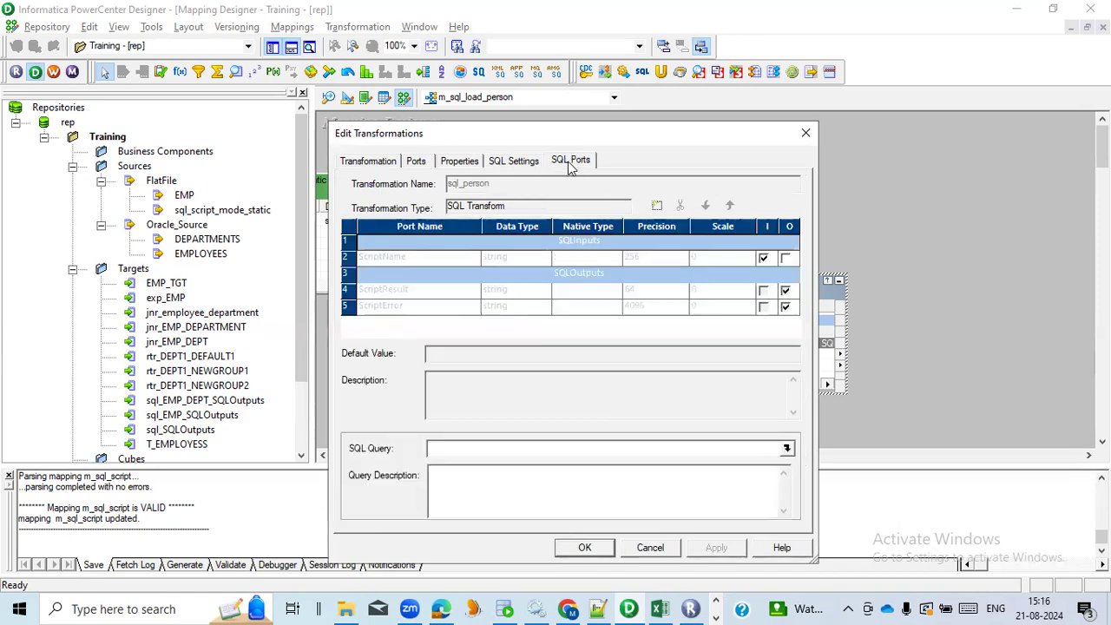
click(786, 448)
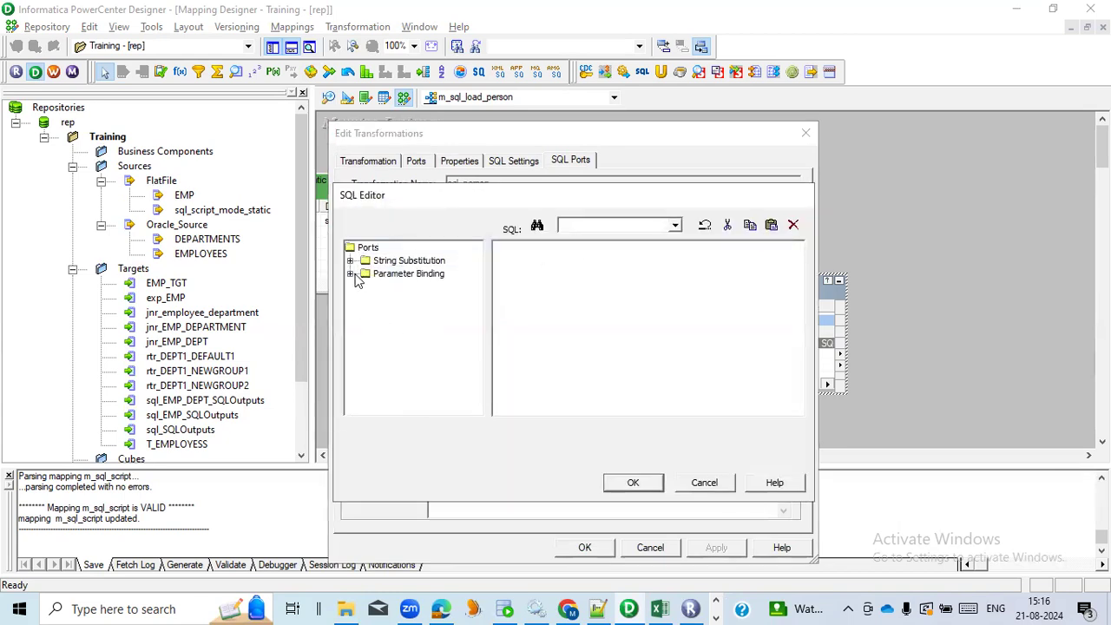
click(350, 274)
double_click(408, 288)
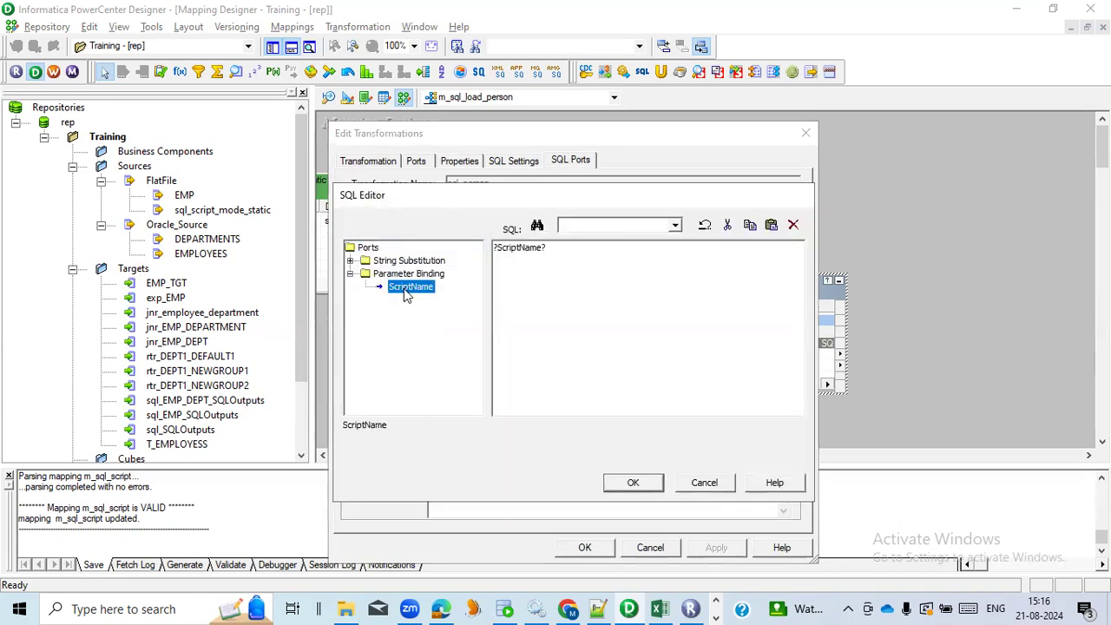
click(642, 482)
click(712, 548)
click(590, 548)
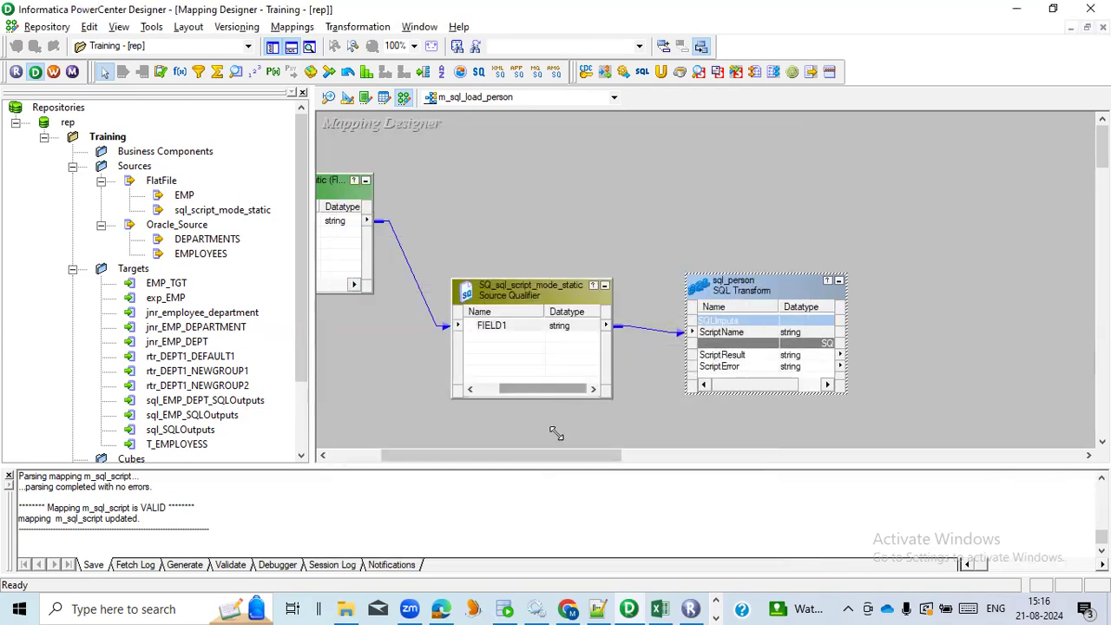
Create and add a target from sql_person in the mapping and place it beyond the SQL transformation
drag(559, 454, 640, 455)
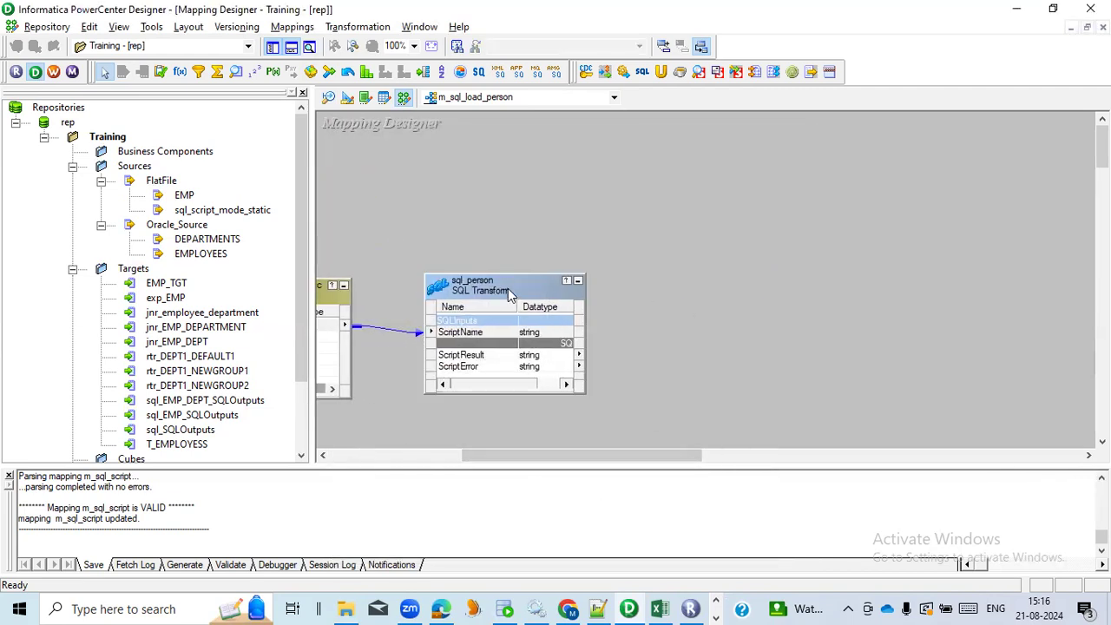
right_click(509, 332)
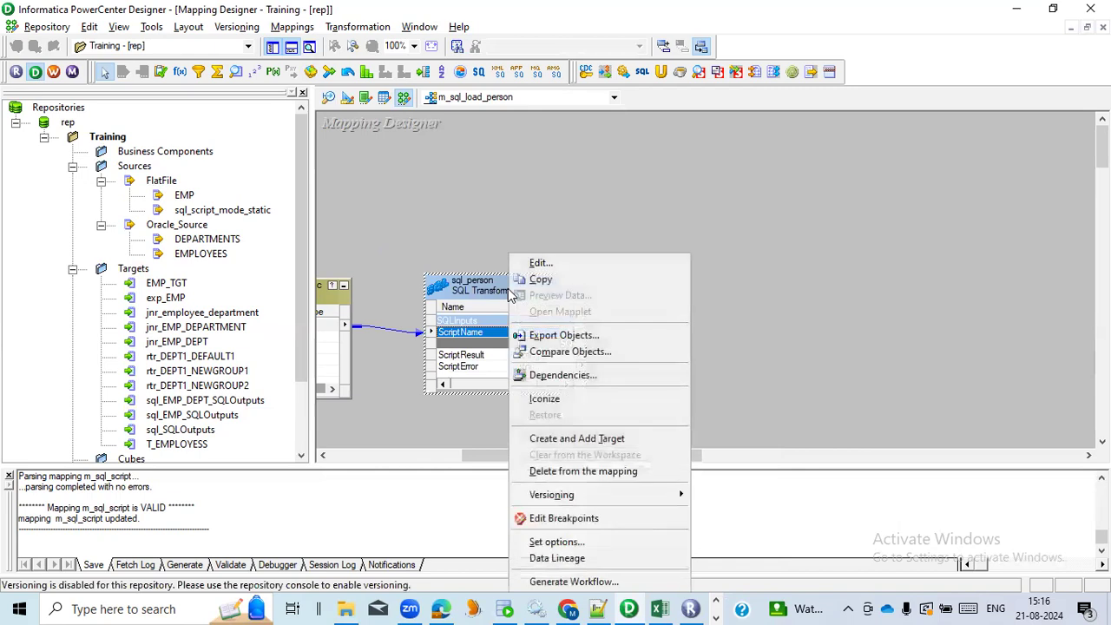
click(576, 438)
drag(566, 322, 818, 256)
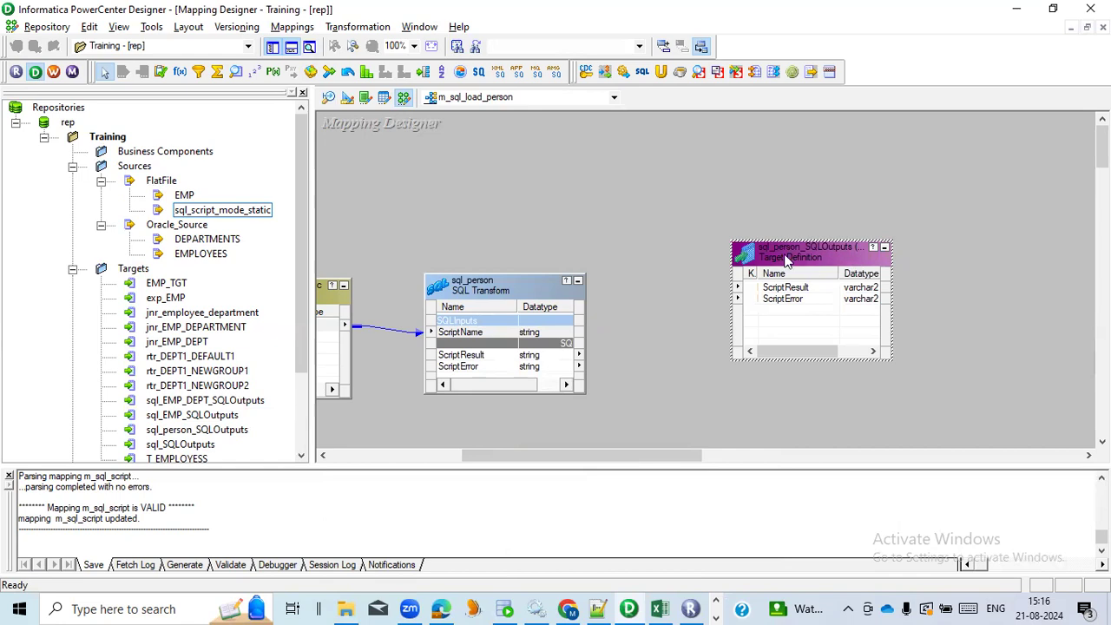
In the Target Designer, change the database type of sql_person_SQLOutputs to Flat File and save the repository changes
click(348, 99)
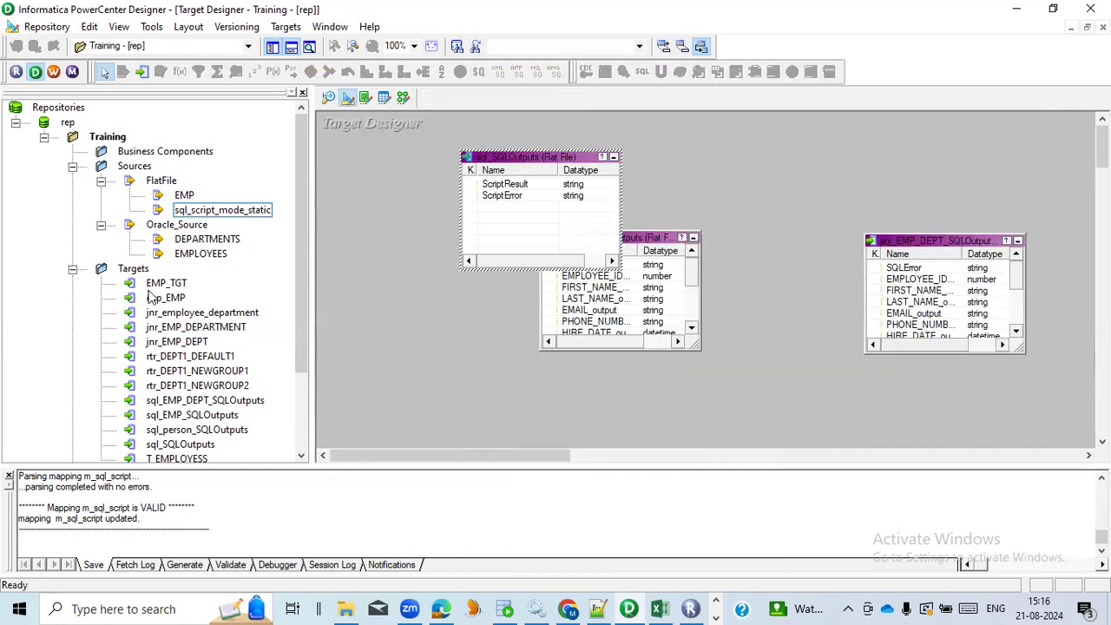
scroll(153, 297, down, 3)
click(198, 328)
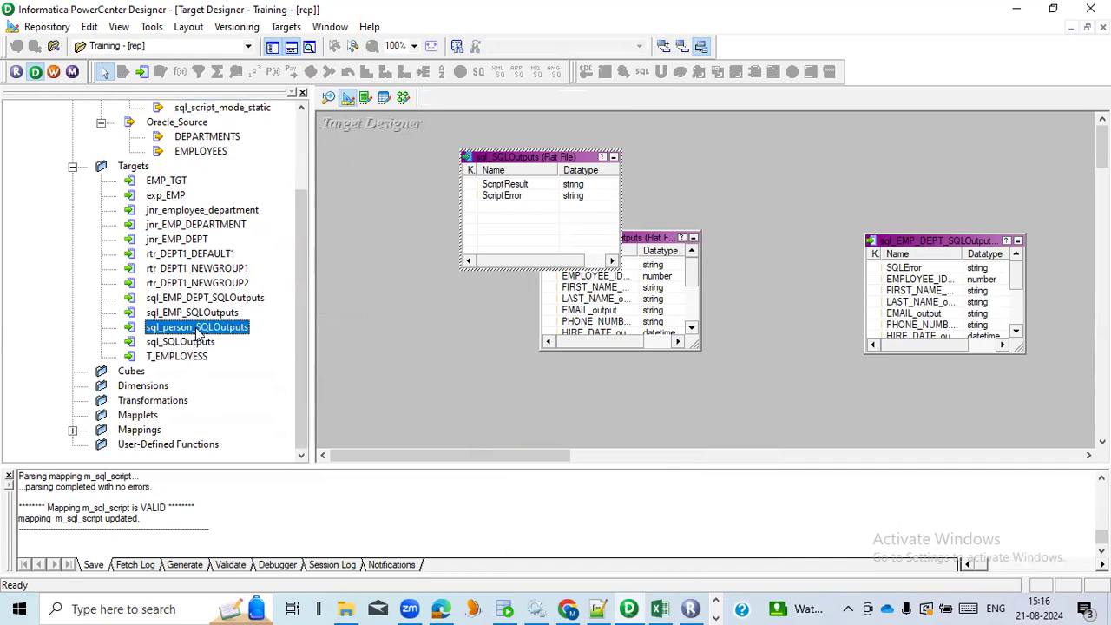
drag(199, 328, 481, 339)
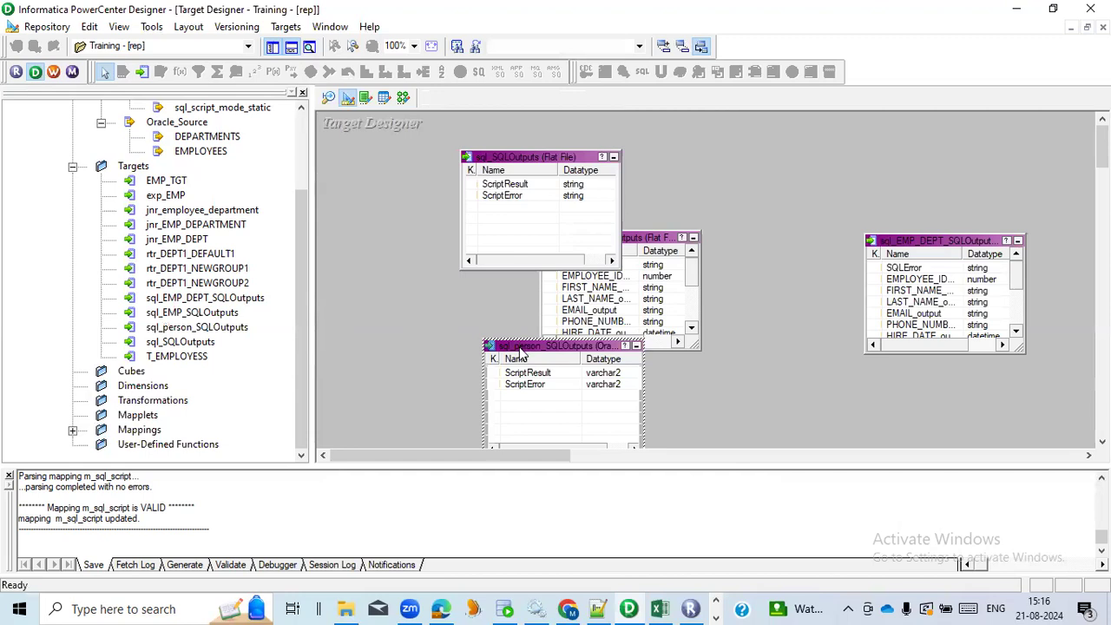
double_click(521, 352)
click(597, 347)
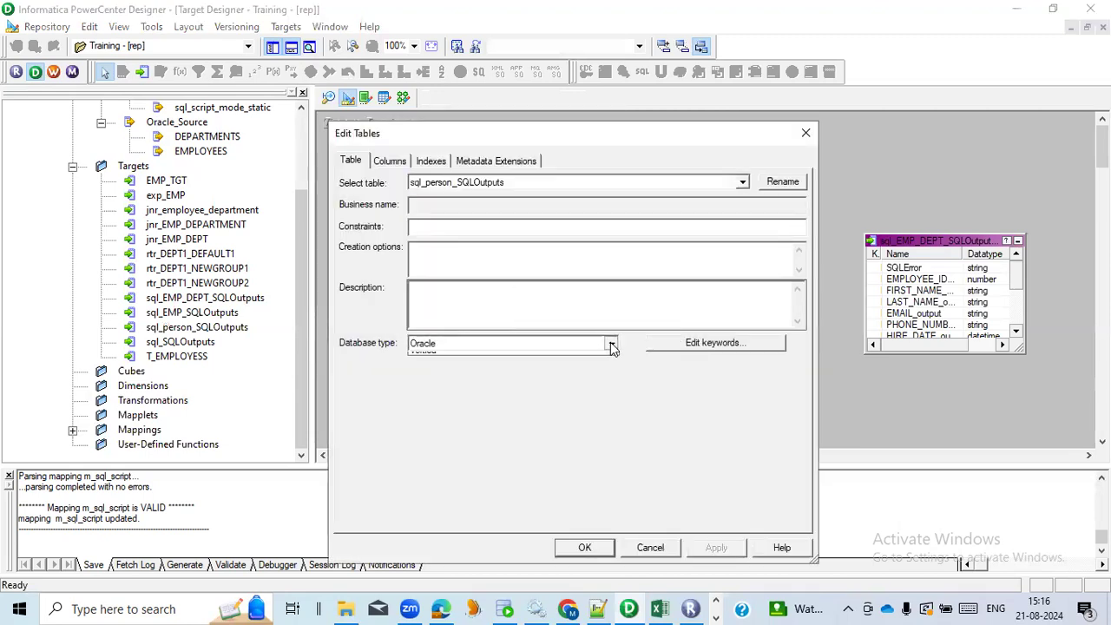
scroll(555, 376, up, 2)
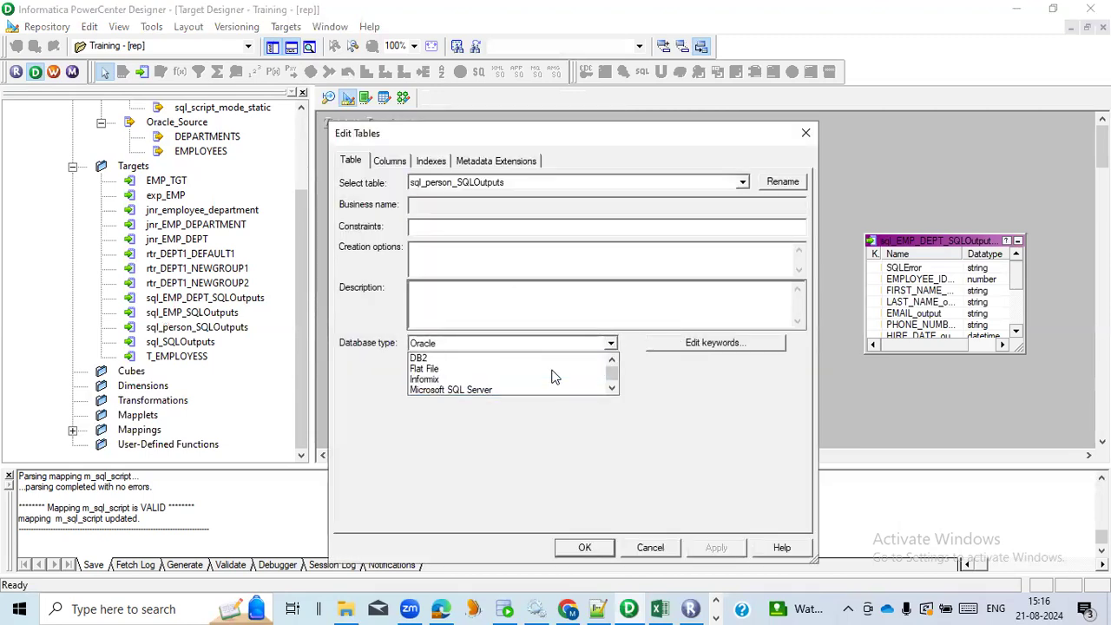
click(507, 366)
click(714, 547)
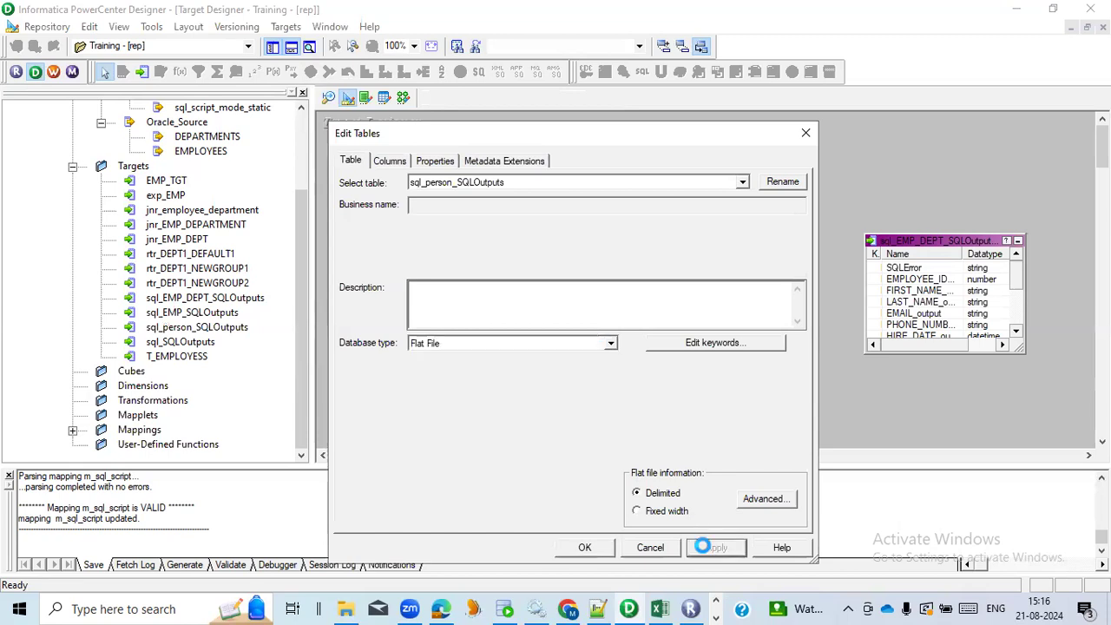
click(579, 547)
key(ctrl+s)
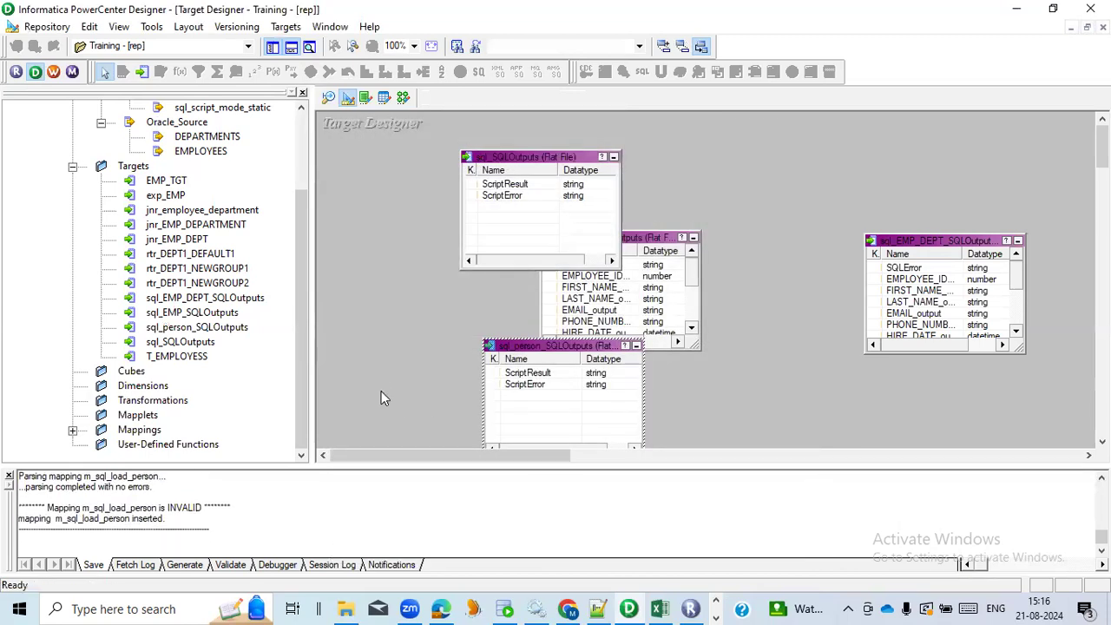
Back in the mapping, link ScriptResult and ScriptError from sql_person to the matching ports of the sql_person_SQLOutputs target
click(405, 97)
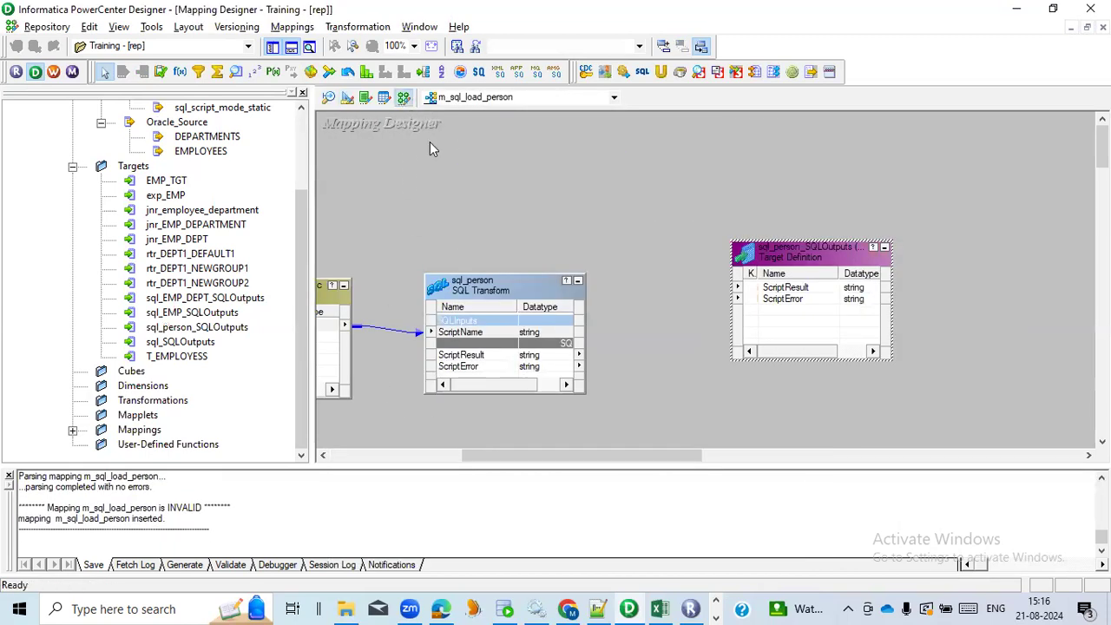
click(492, 359)
shift+click(492, 367)
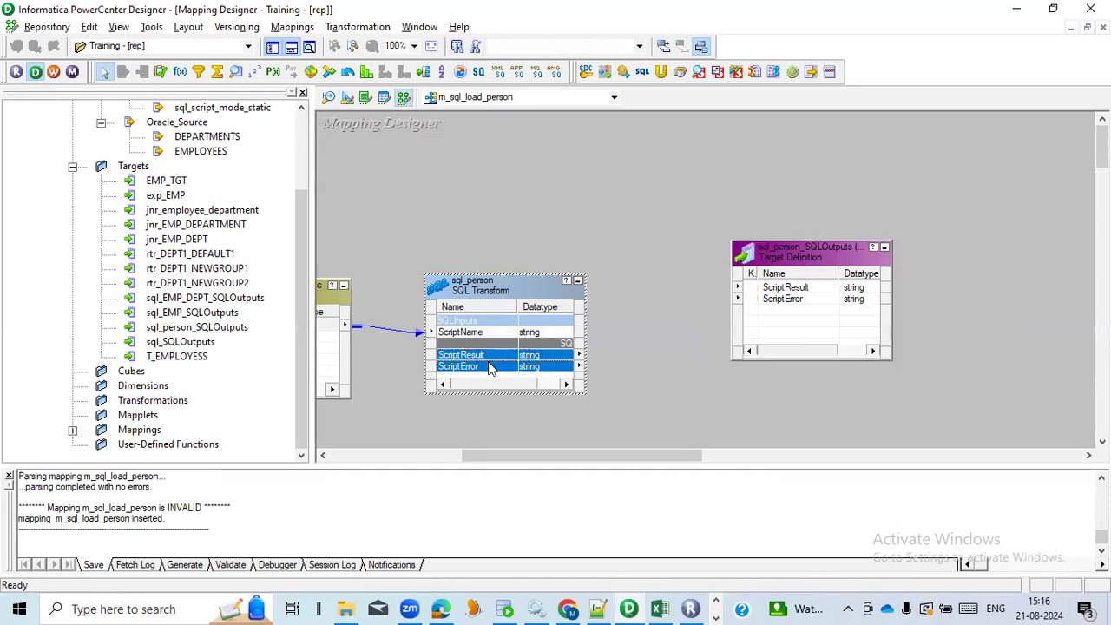
click(475, 356)
shift+click(469, 367)
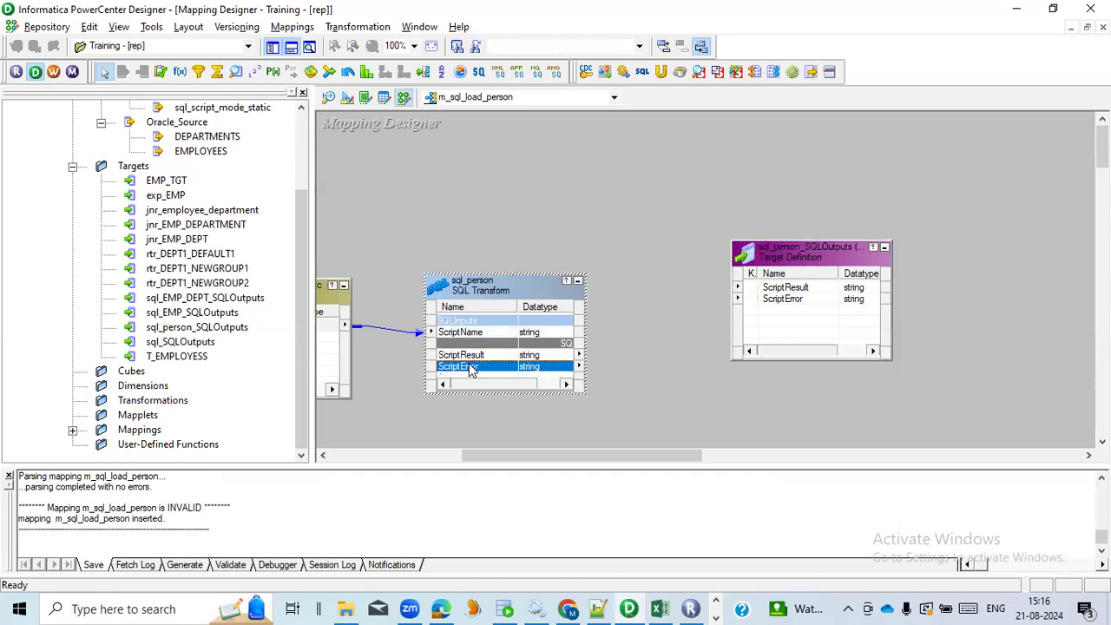
drag(475, 365, 786, 300)
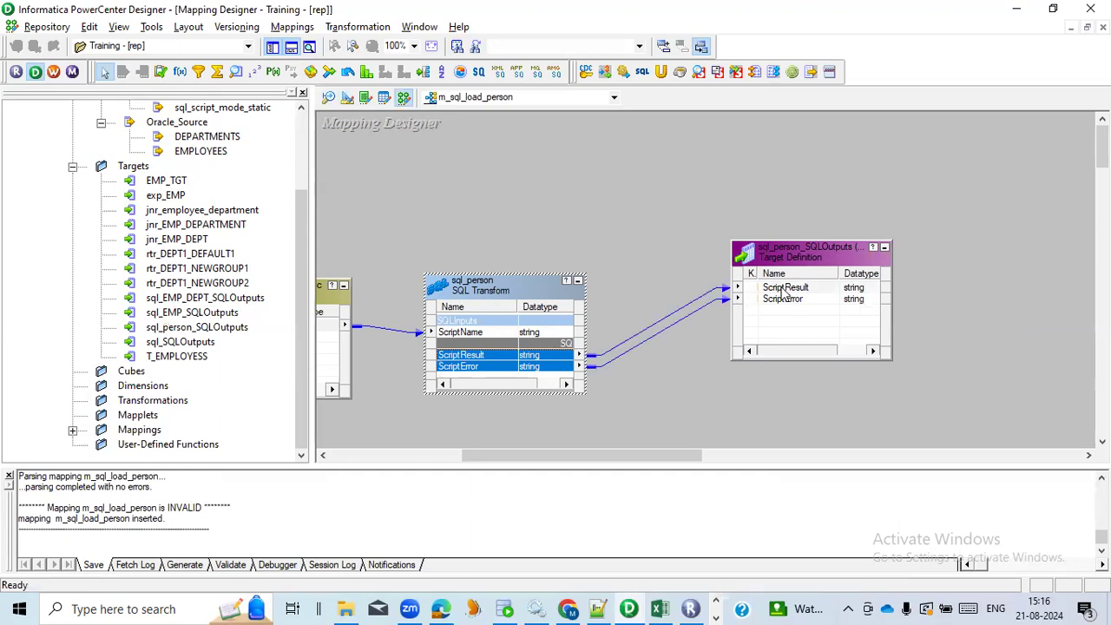
click(622, 262)
Validate the m_sql_load_person mapping and arrange all its objects, first as icons and finally in expanded view
click(291, 27)
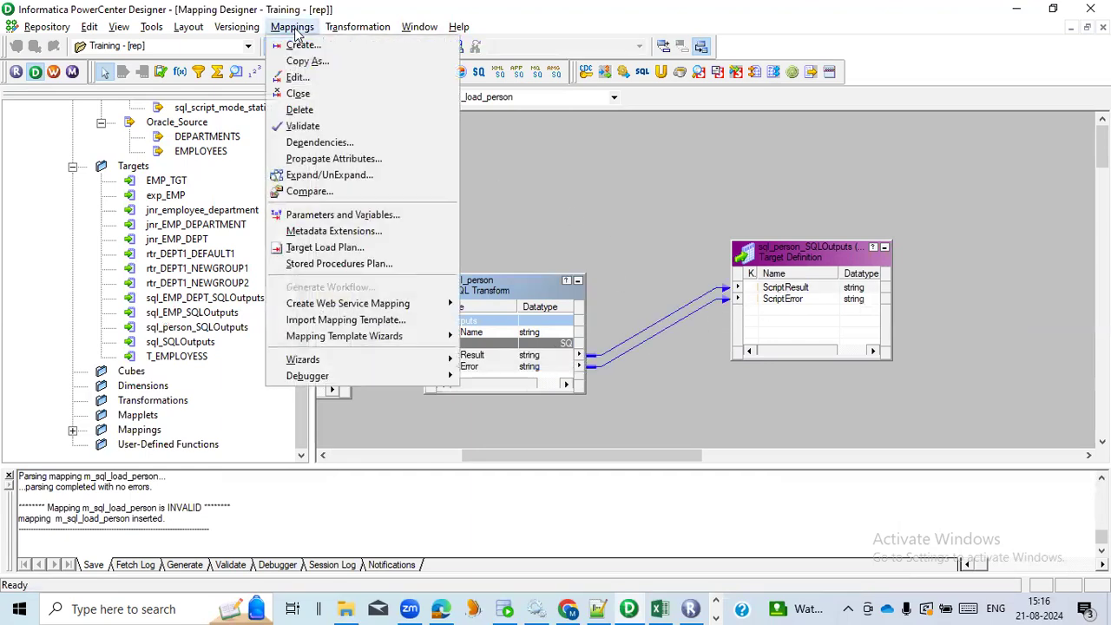
click(303, 126)
right_click(530, 181)
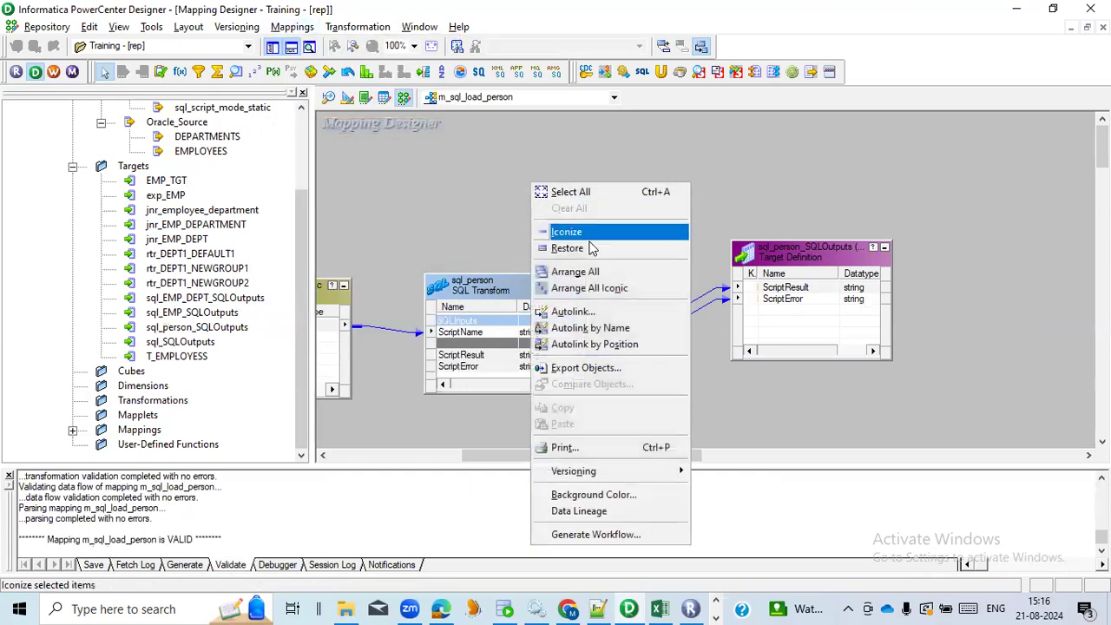
click(596, 288)
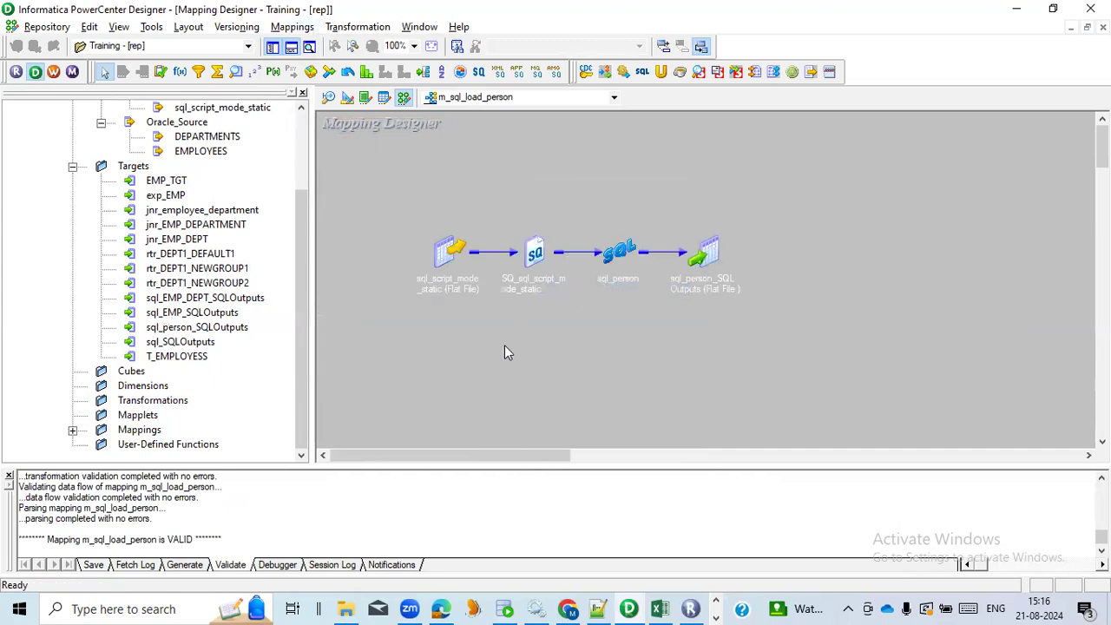
right_click(572, 355)
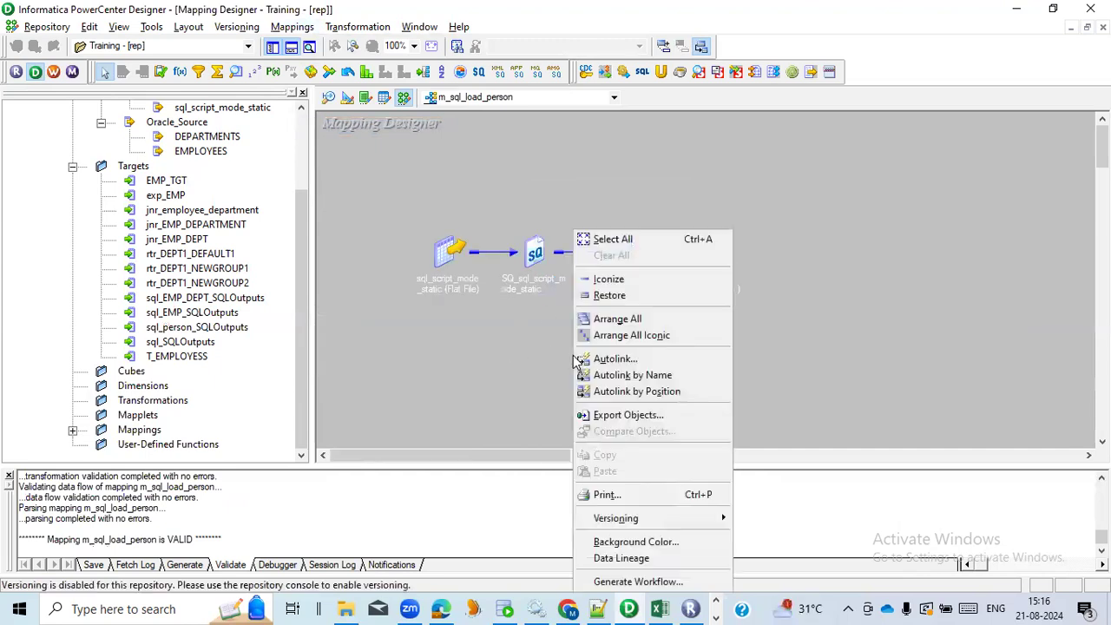
click(642, 320)
mouse_move(540, 456)
mouse_down()
mouse_move(719, 440)
mouse_move(567, 446)
mouse_move(696, 435)
mouse_move(626, 446)
mouse_move(637, 446)
mouse_up()
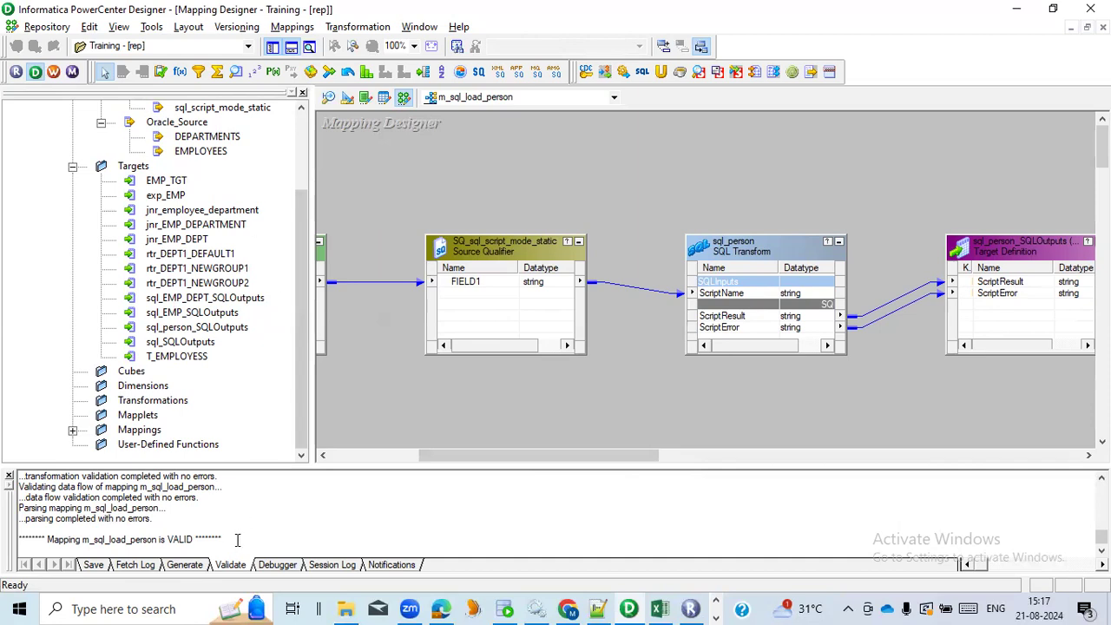
Switch to PowerCenter Workflow Manager and create a workflow named wf_sql_load_person on the integration service is
click(54, 71)
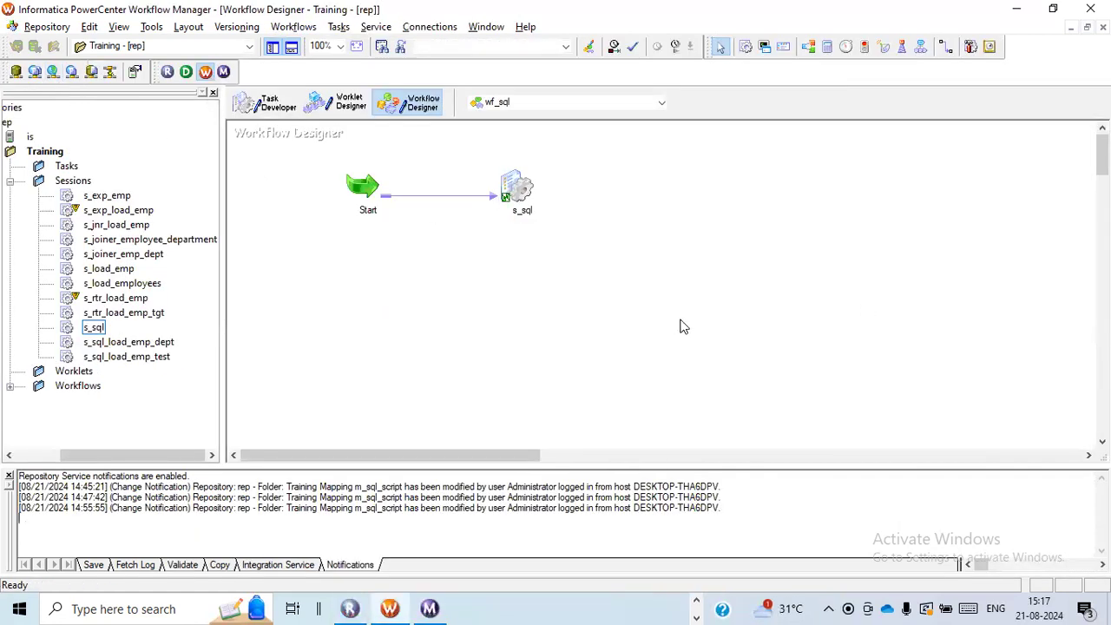
click(293, 26)
click(298, 42)
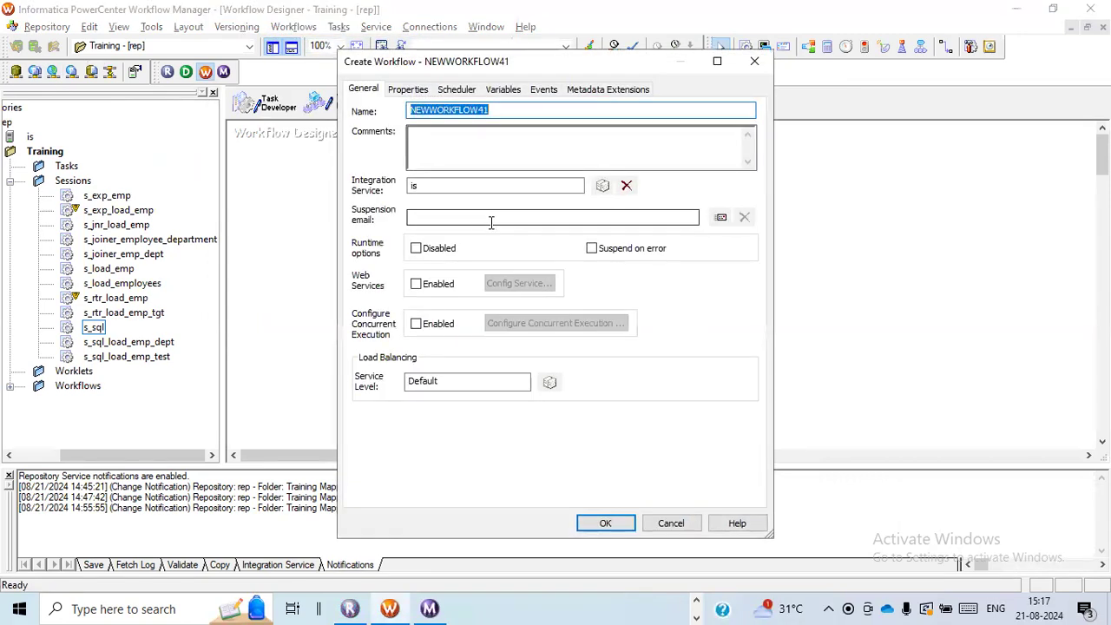
text(wf_sql_load_person)
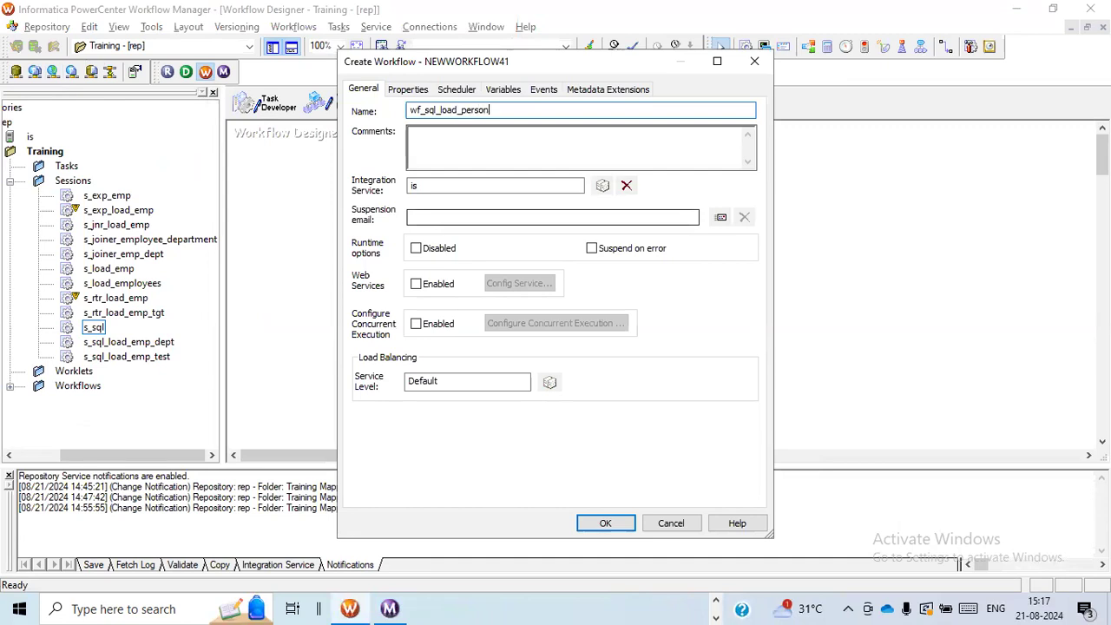
click(607, 523)
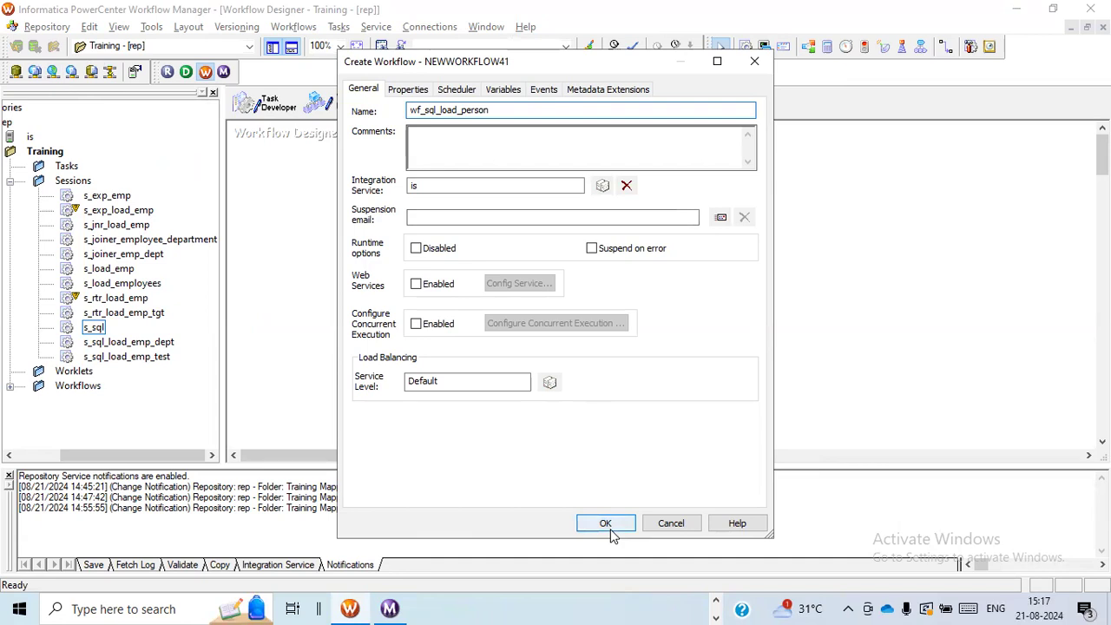
Close the new workflow's settings and clear all existing objects from the Task Developer workspace
click(466, 324)
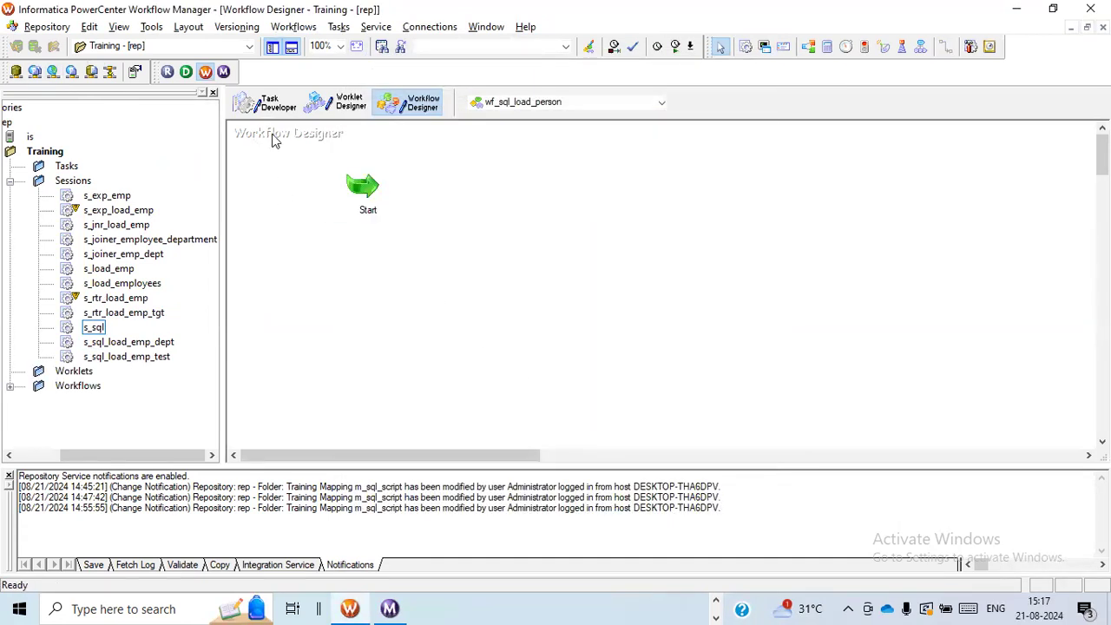
click(273, 102)
right_click(368, 292)
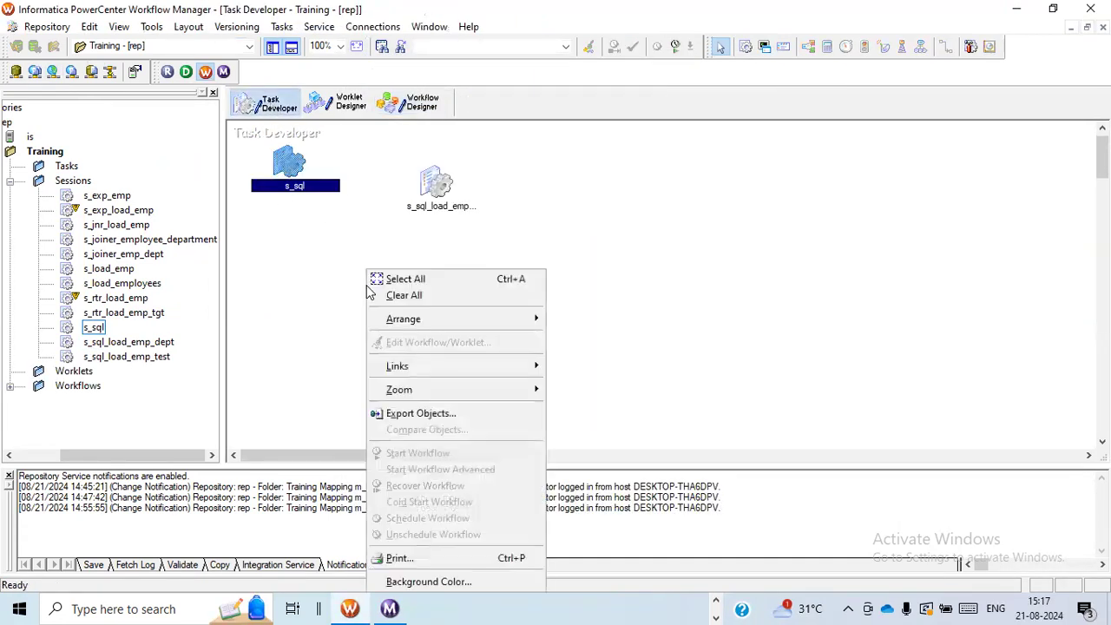
click(404, 296)
Start a new session task named s_sql_load_person and select the mapping m_sql_load_person for it
click(289, 27)
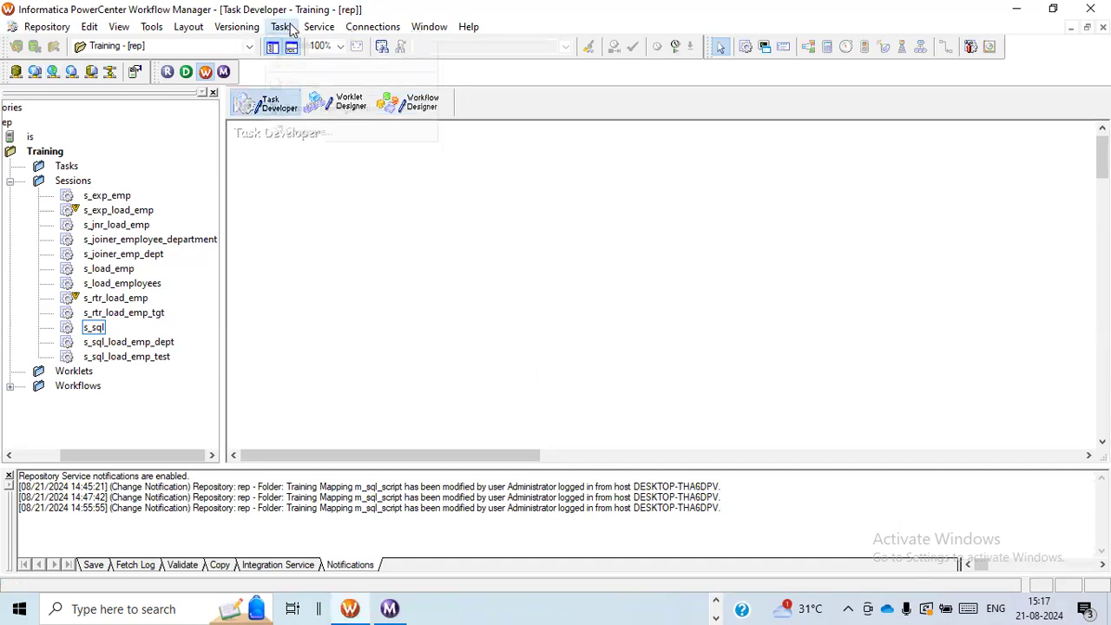
click(293, 43)
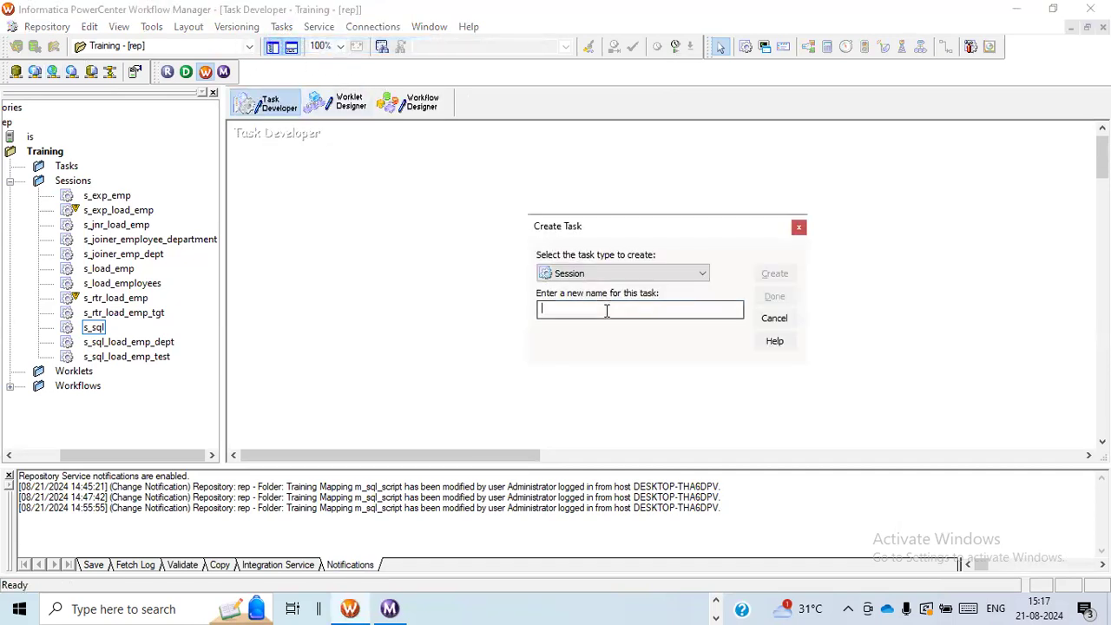
text(s_sql_load_person)
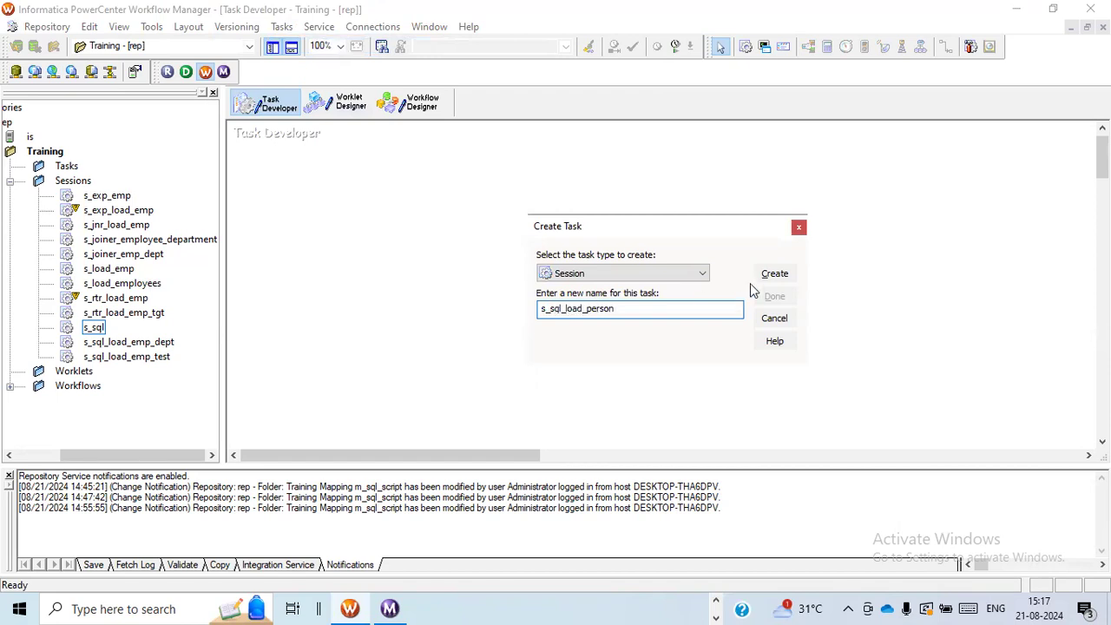
click(773, 274)
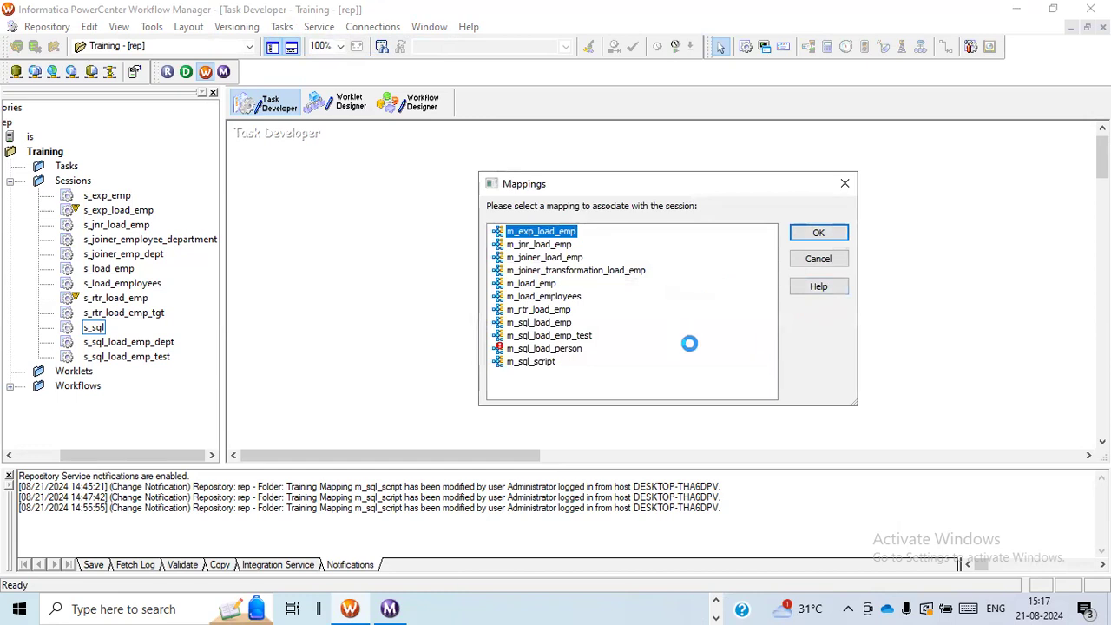
click(550, 348)
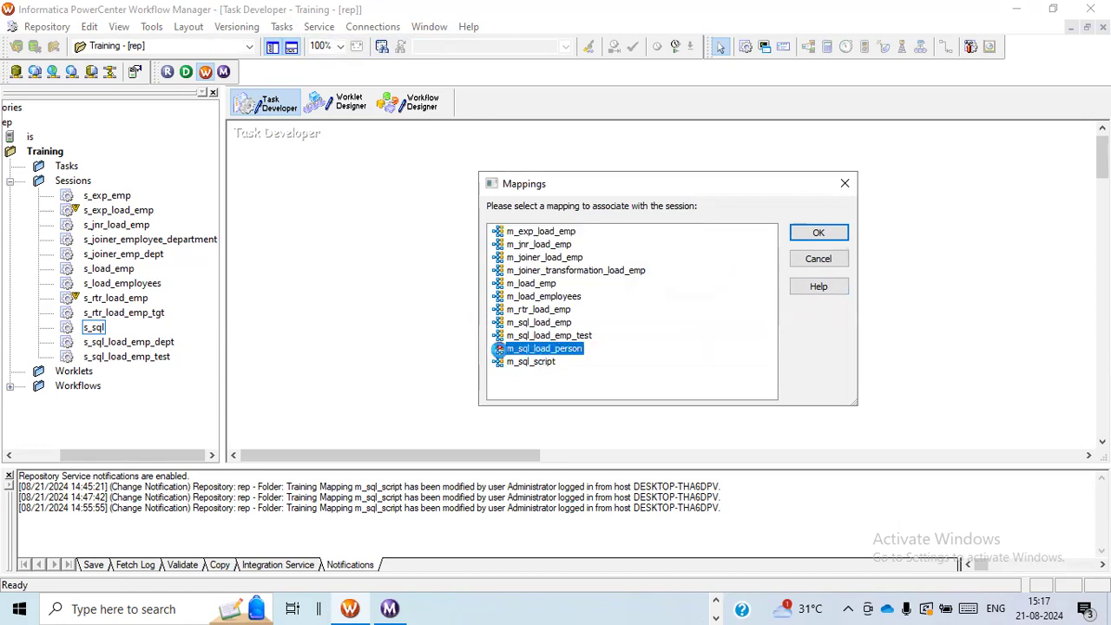
Save the mapping in PowerCenter Designer, and back in Workflow Manager finish creating session s_sql_load_person with the mapping m_sql_load_person
key(alt+Tab)
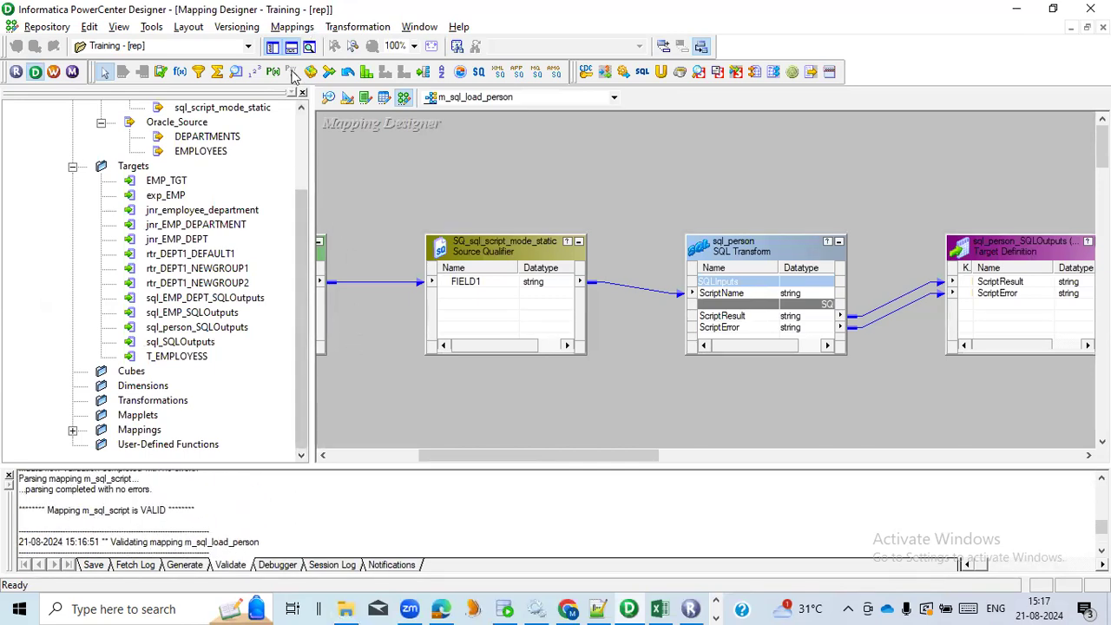
key(ctrl+s)
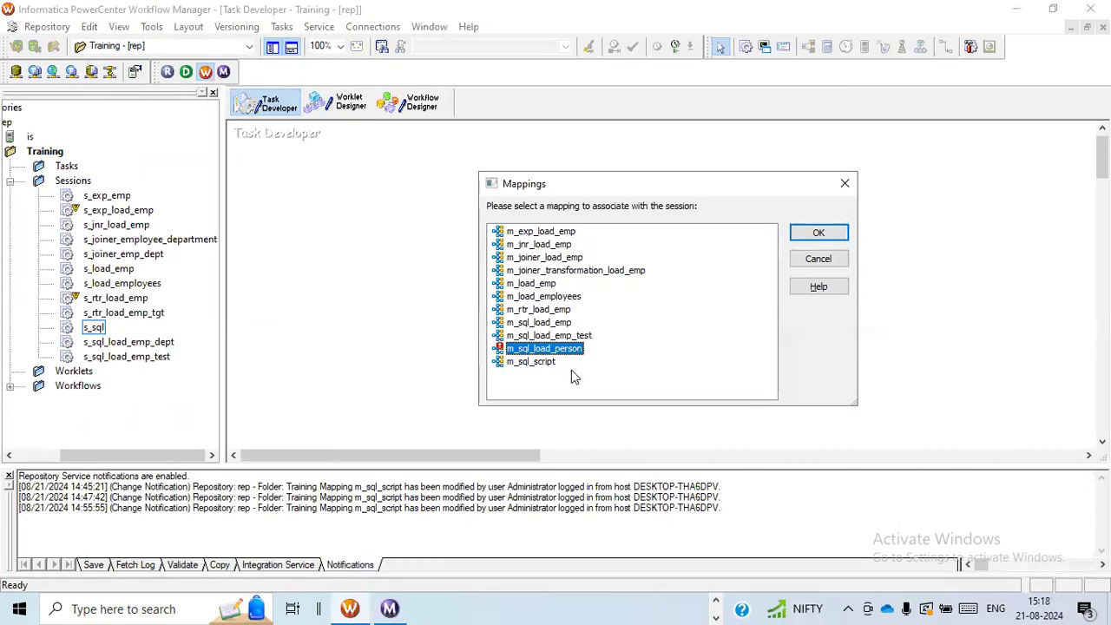
click(815, 232)
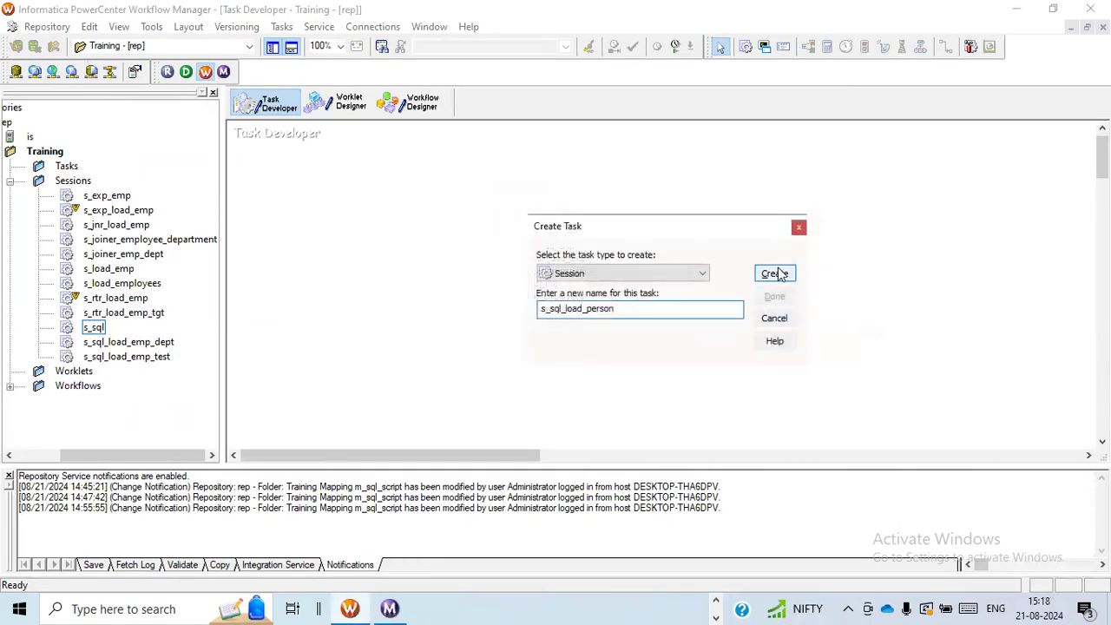
click(775, 273)
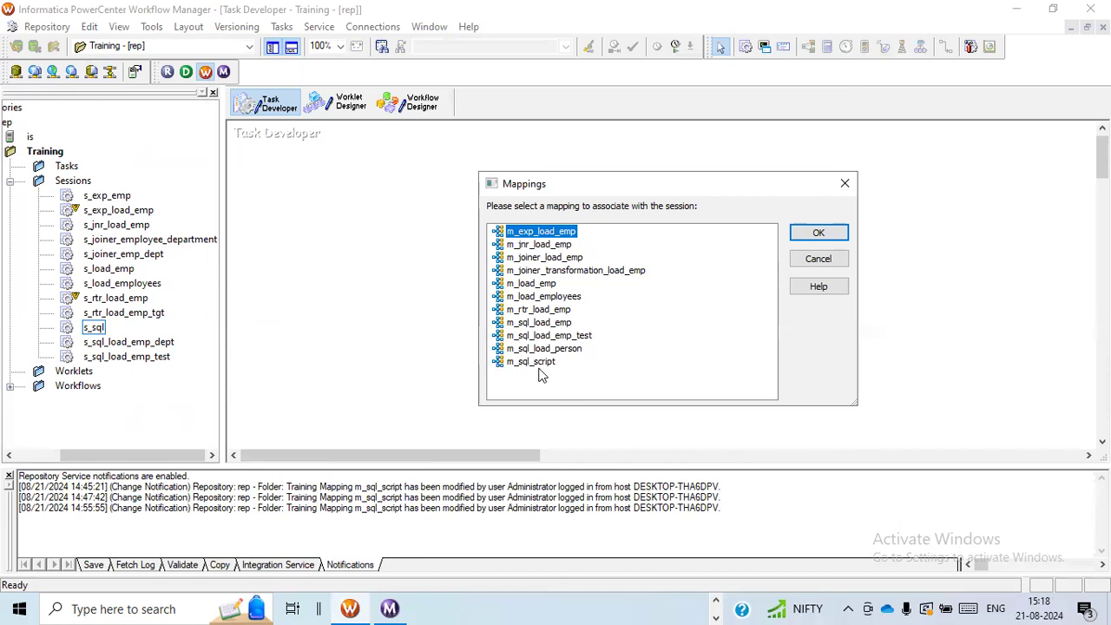
click(550, 349)
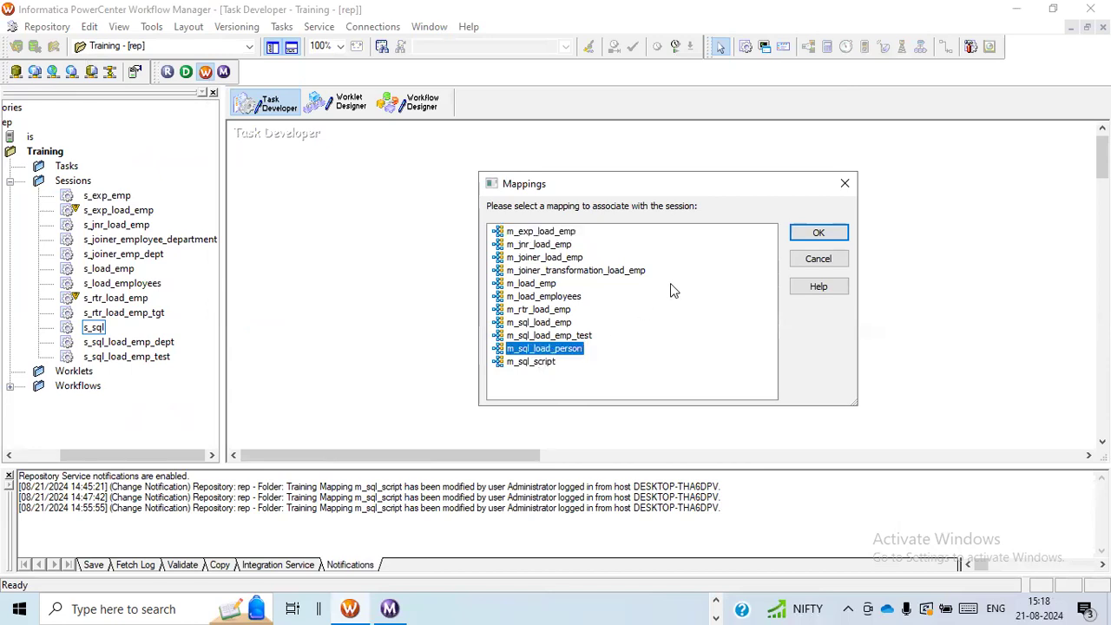
click(815, 232)
click(774, 297)
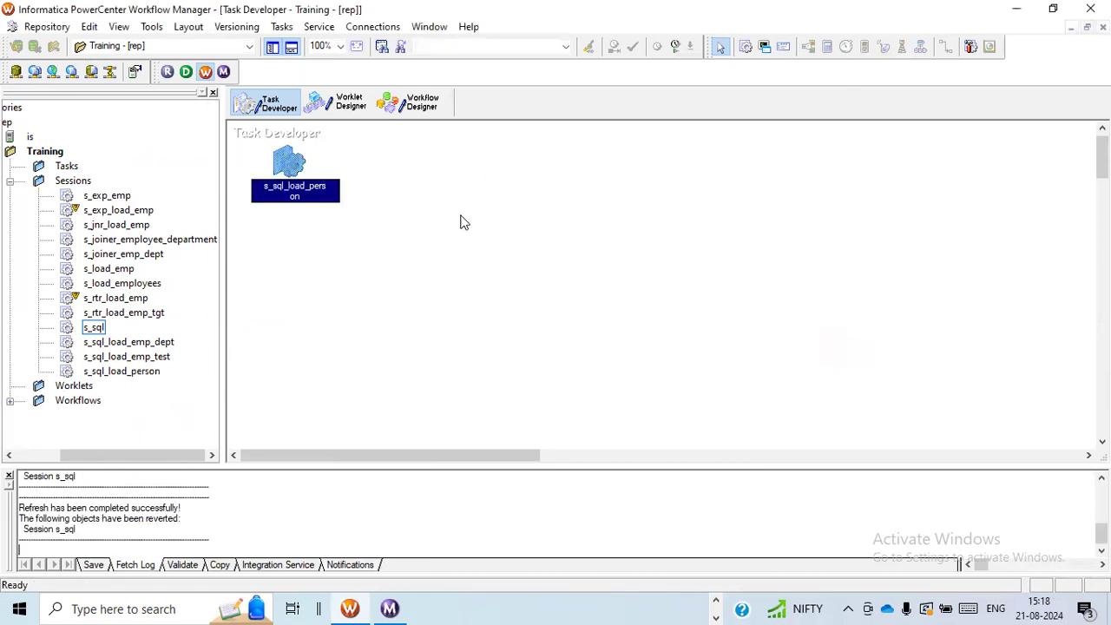
Open the s_sql_load_person session for editing, maximize its window and go to the file directory property of source SQ_sql_script_mode_static
double_click(276, 166)
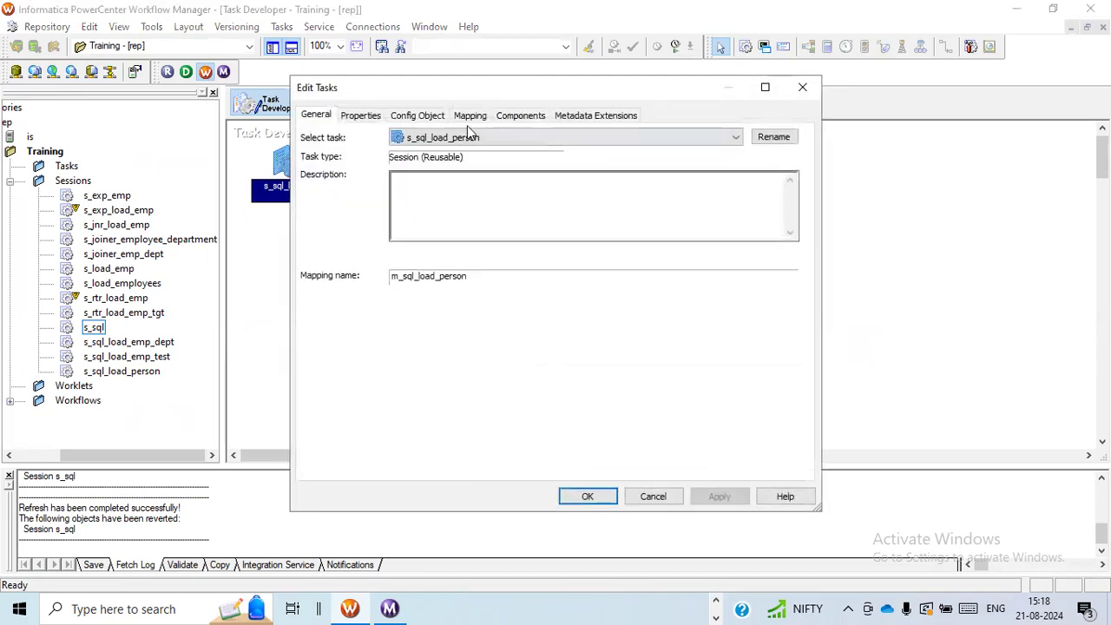
click(470, 115)
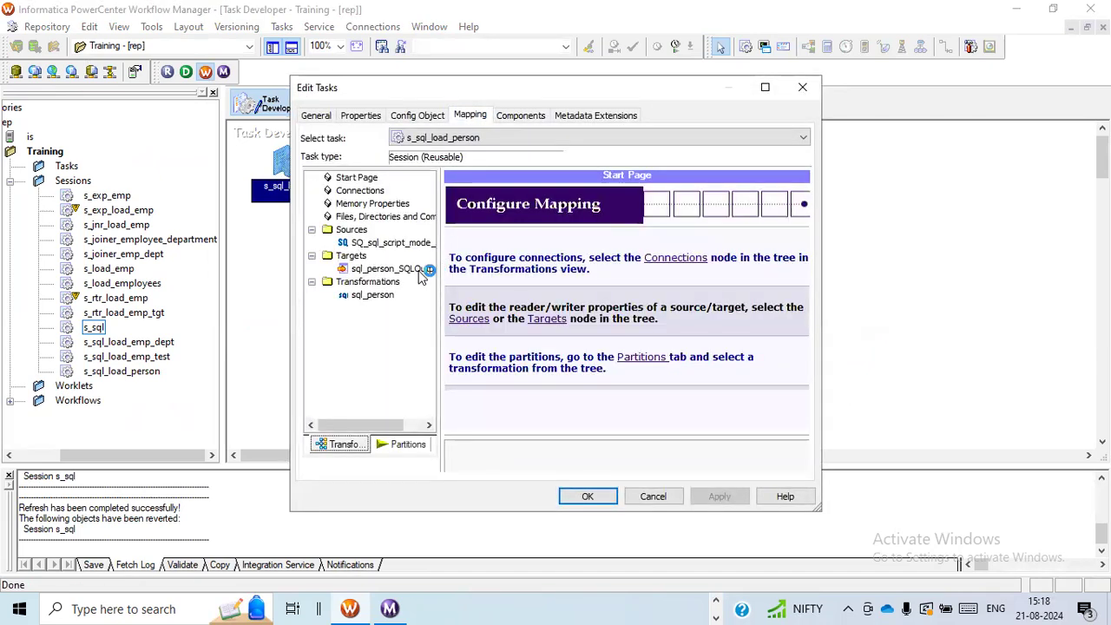
click(764, 87)
click(115, 165)
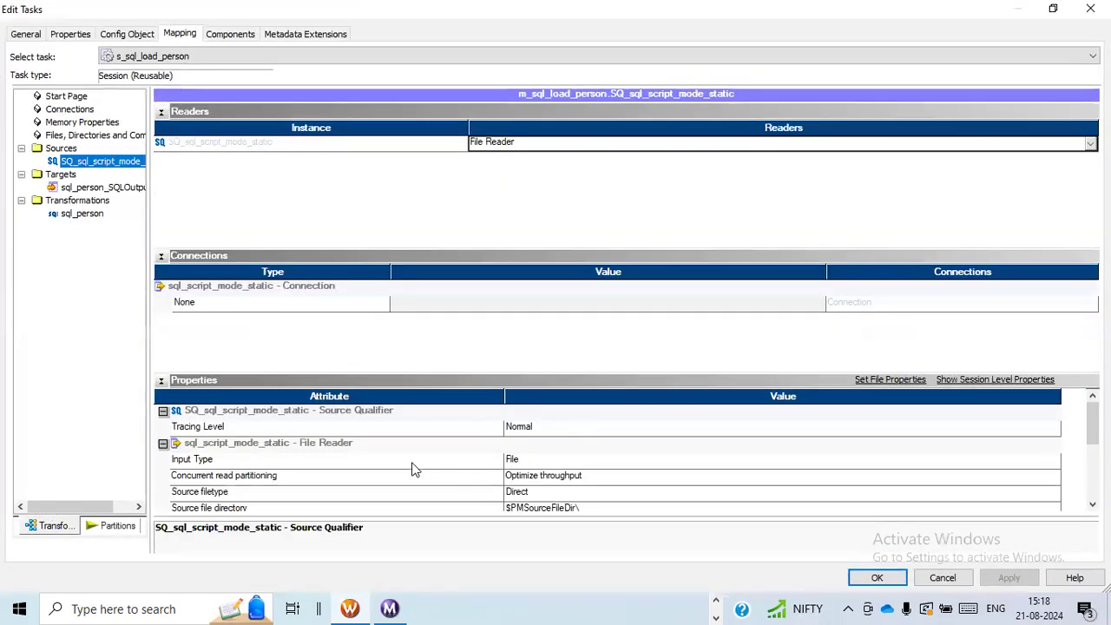
scroll(411, 466, down, 2)
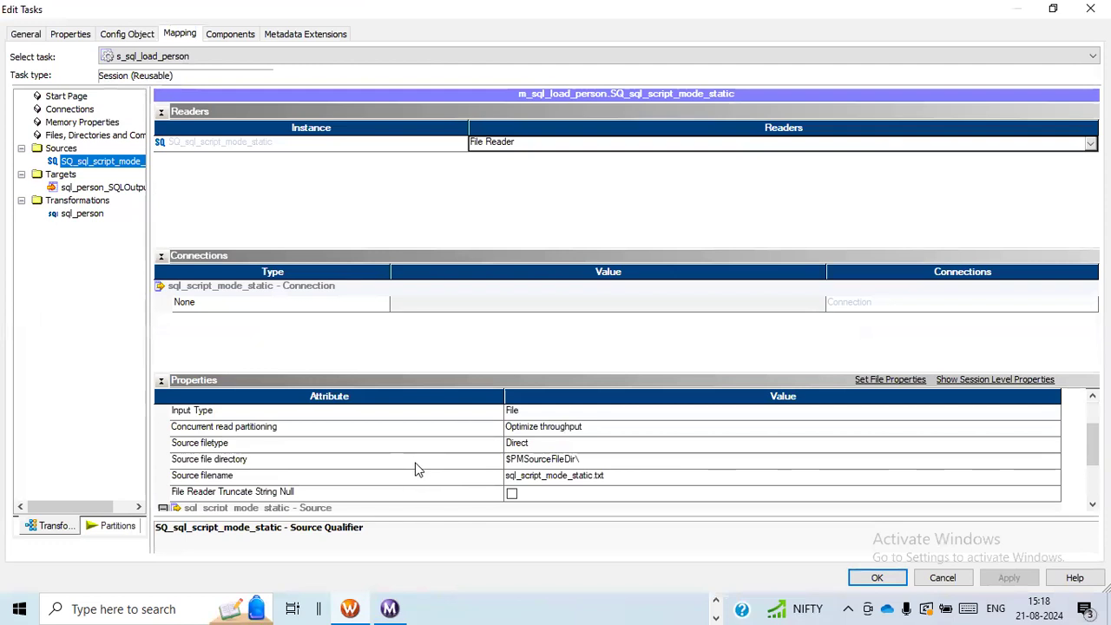
click(583, 461)
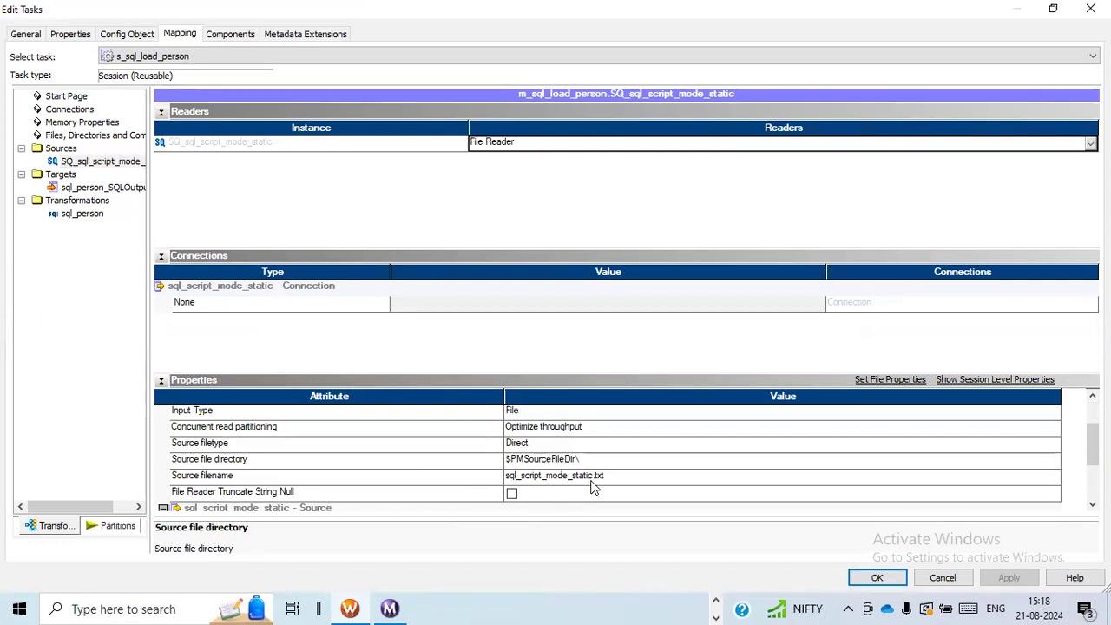
Copy the Infa_In folder path from File Explorer and set the session's source file directory to D:\Infa_In\
key(alt+Tab)
key(alt+Tab)
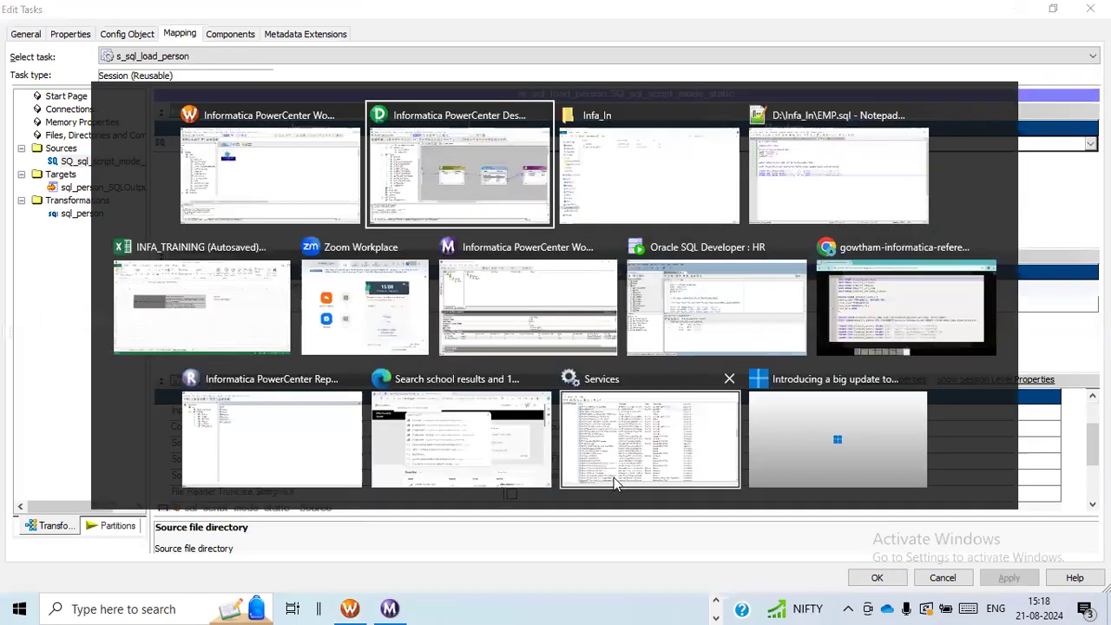
click(297, 54)
key(ctrl+c)
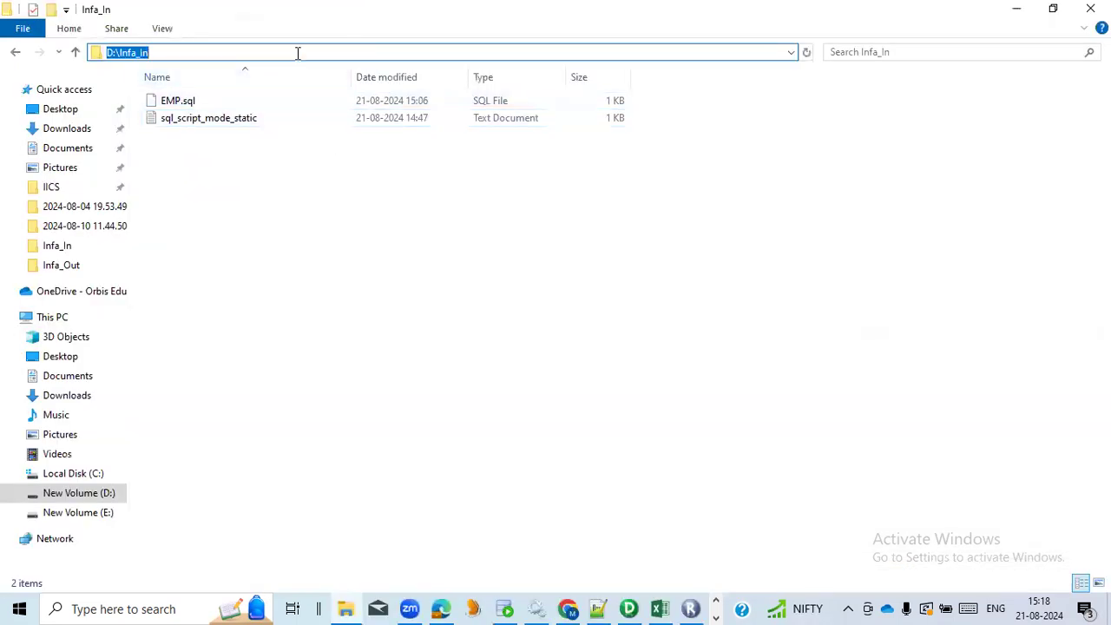
key(alt+Tab)
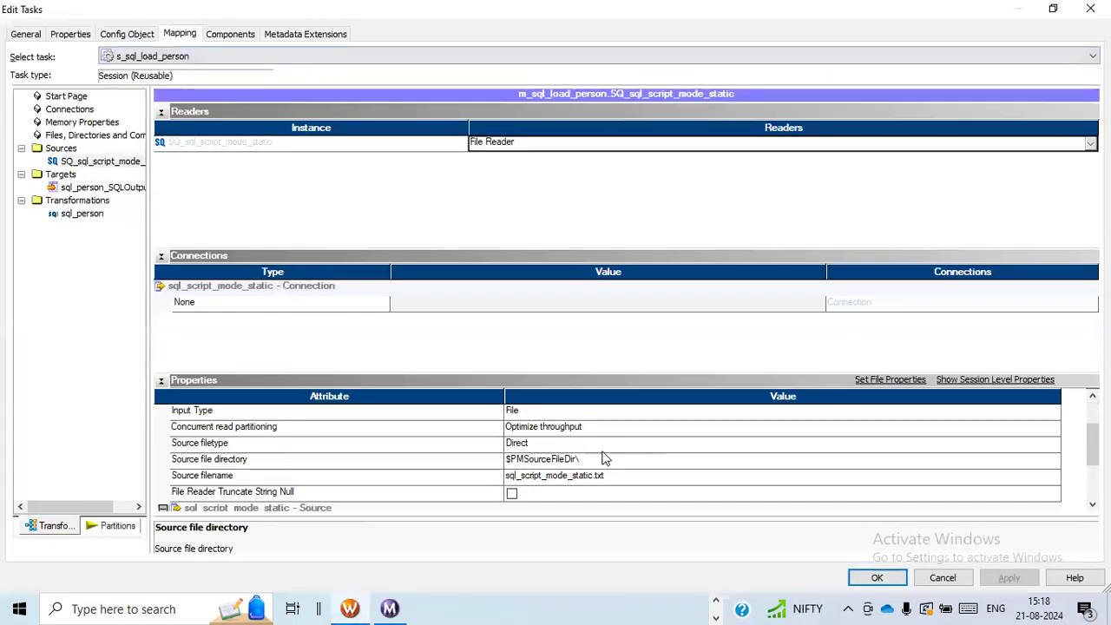
double_click(577, 459)
key(ctrl+v)
text(\)
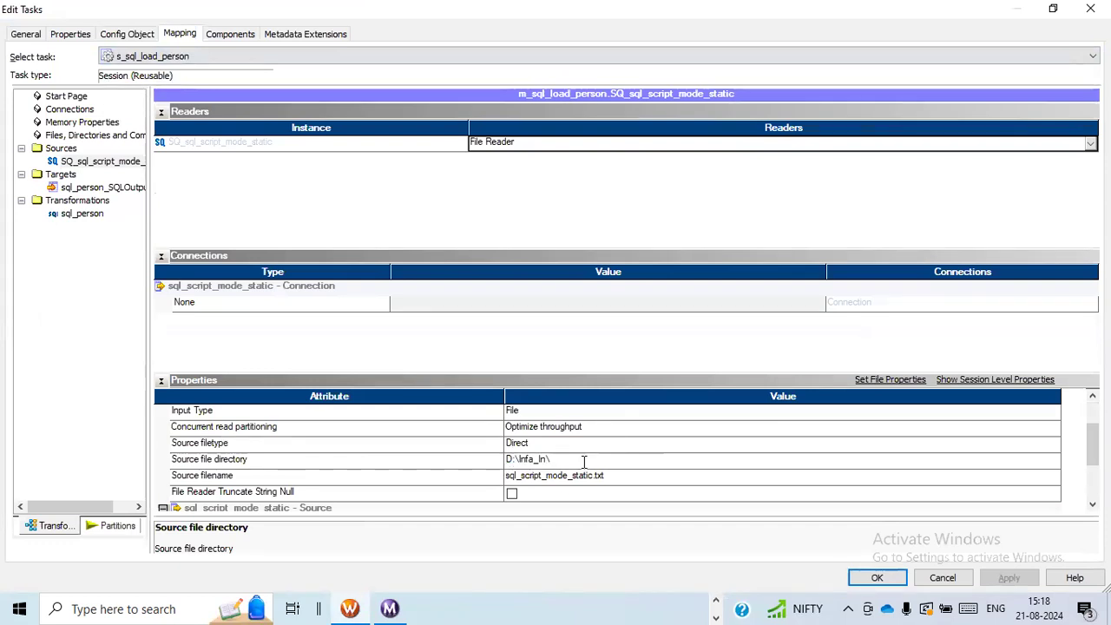
scroll(359, 477, up, 1)
scroll(359, 477, down, 3)
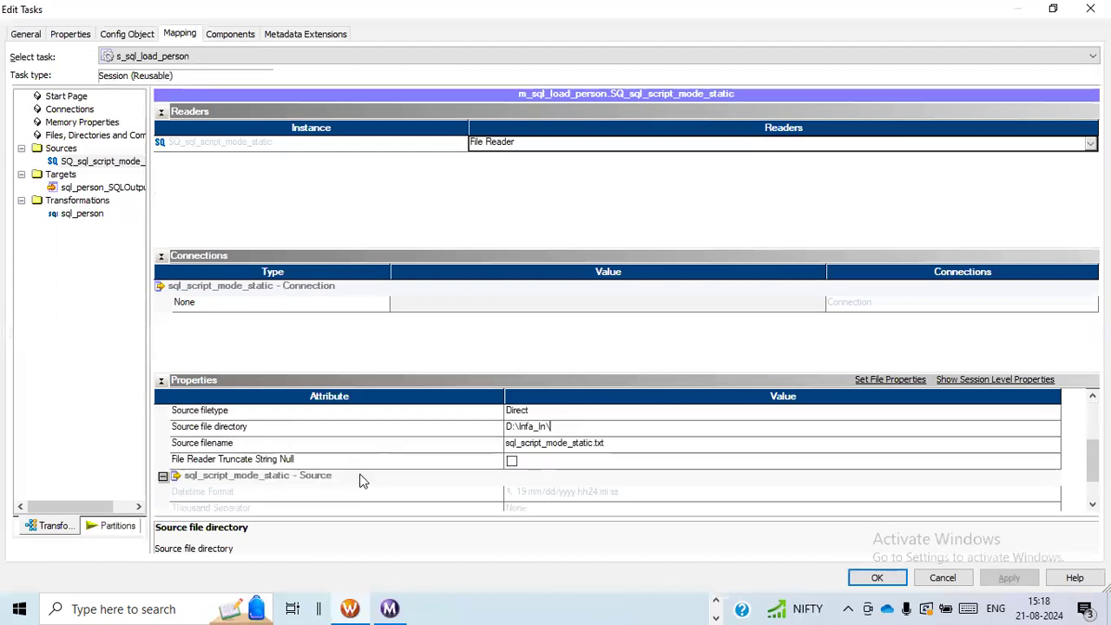
Show the sql_person_SQLOutputs target's output file properties and copy the path of D:\Infa_Out from File Explorer
click(111, 188)
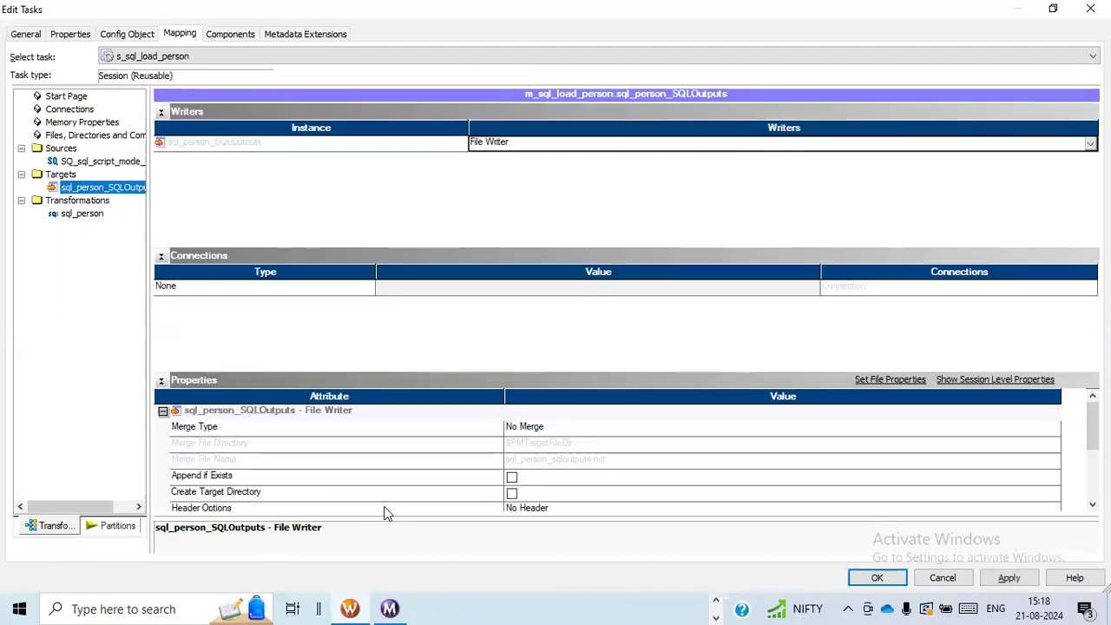
scroll(395, 486, down, 2)
scroll(395, 484, down, 1)
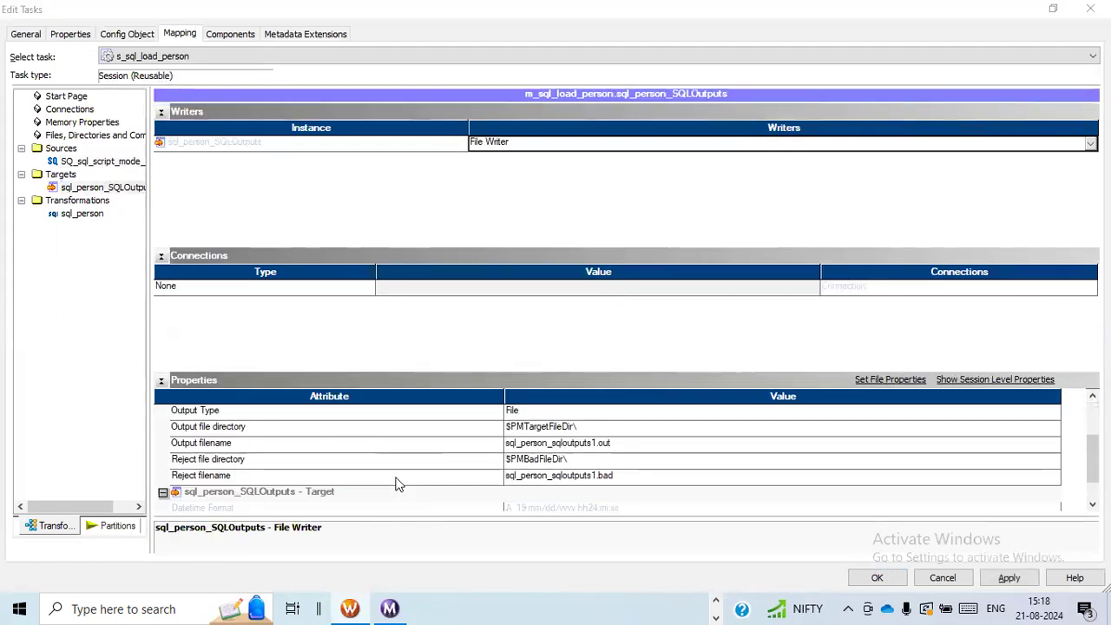
key(alt+Tab)
click(208, 54)
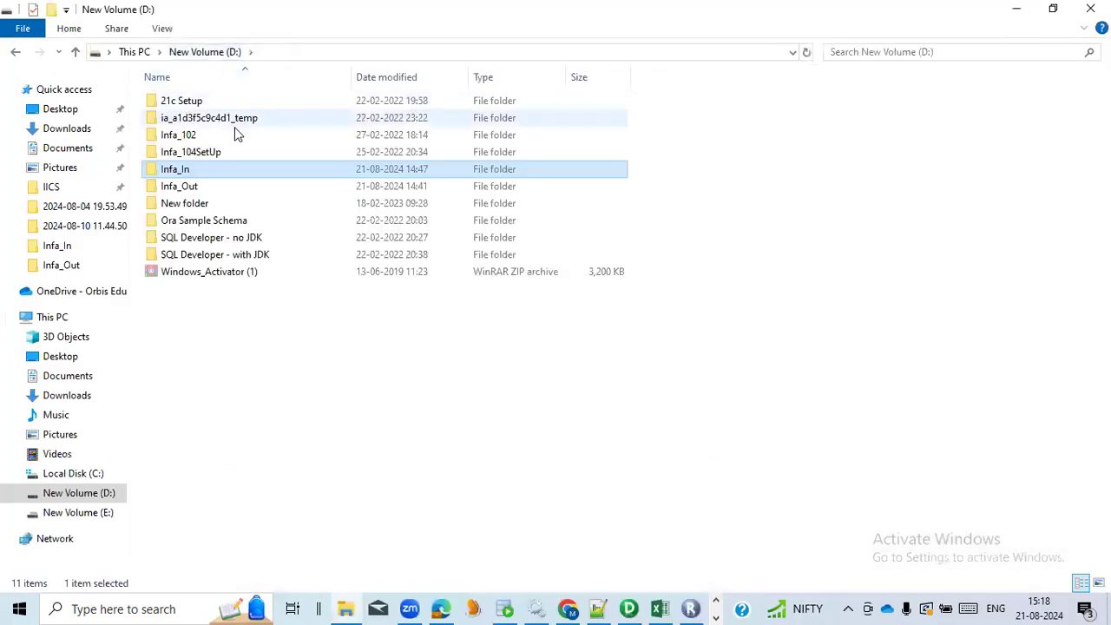
double_click(209, 186)
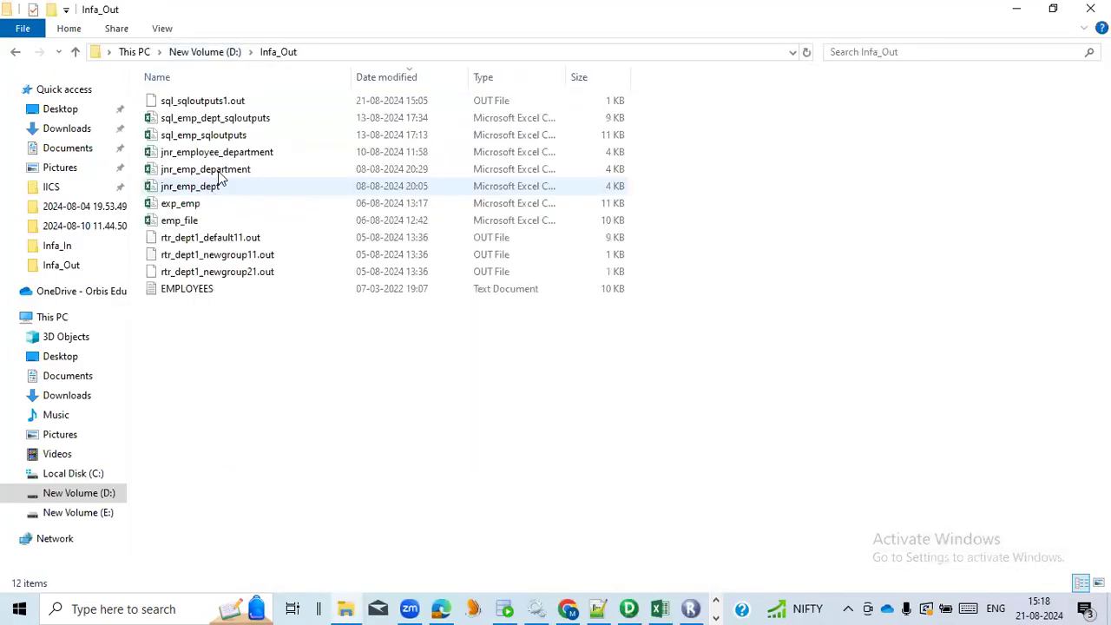
click(315, 53)
key(ctrl+c)
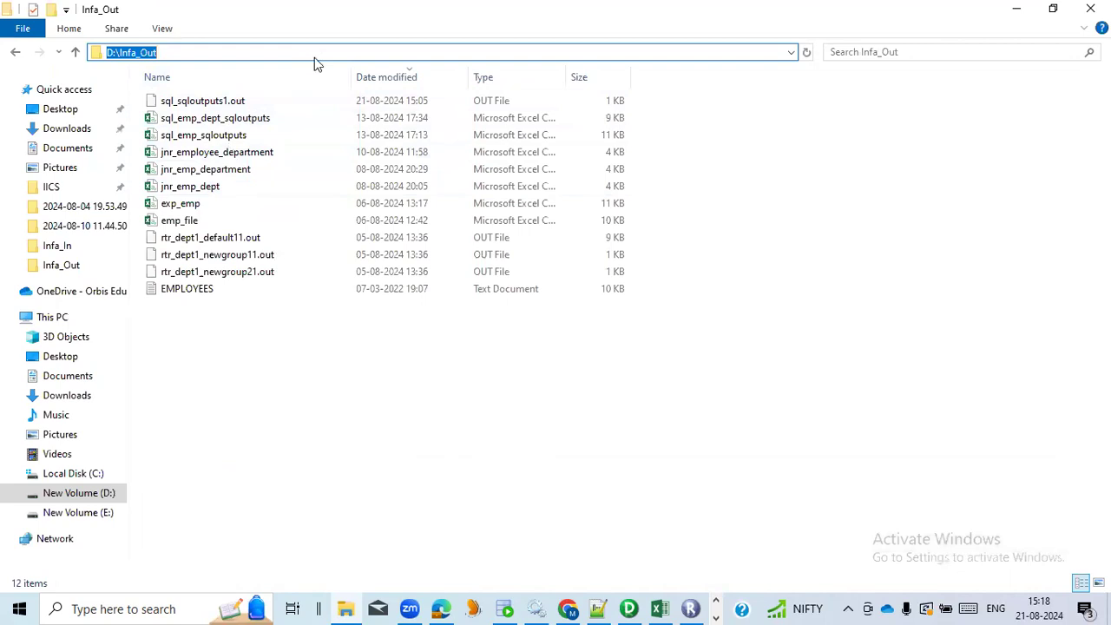
Back in the session, set the target's output file directory to D:\Infa_Out\ and apply the changes
key(alt+Tab)
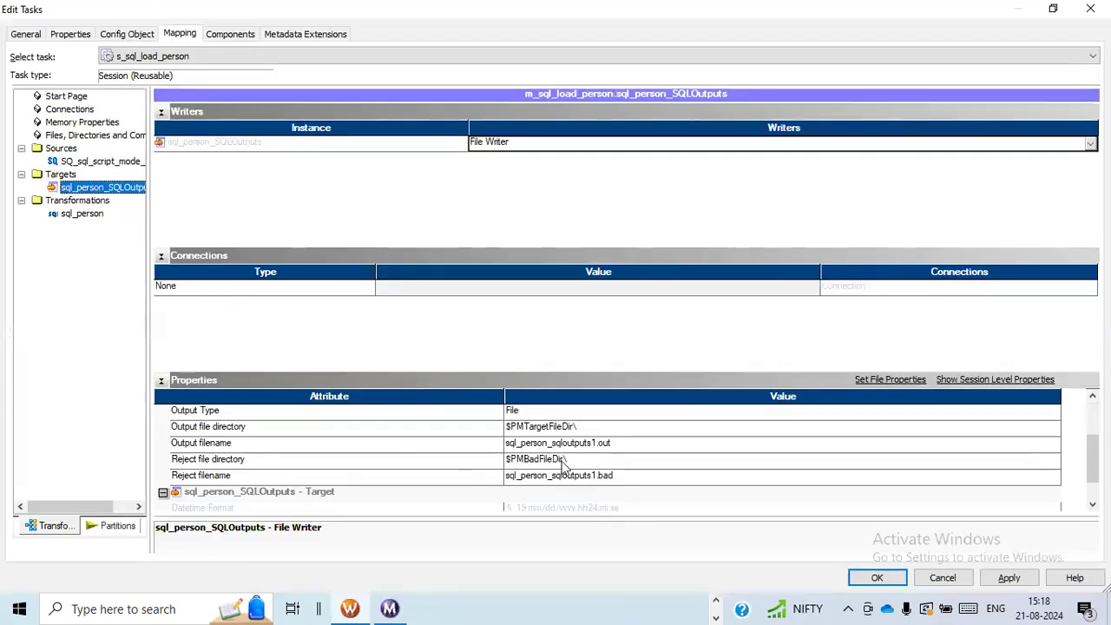
click(562, 460)
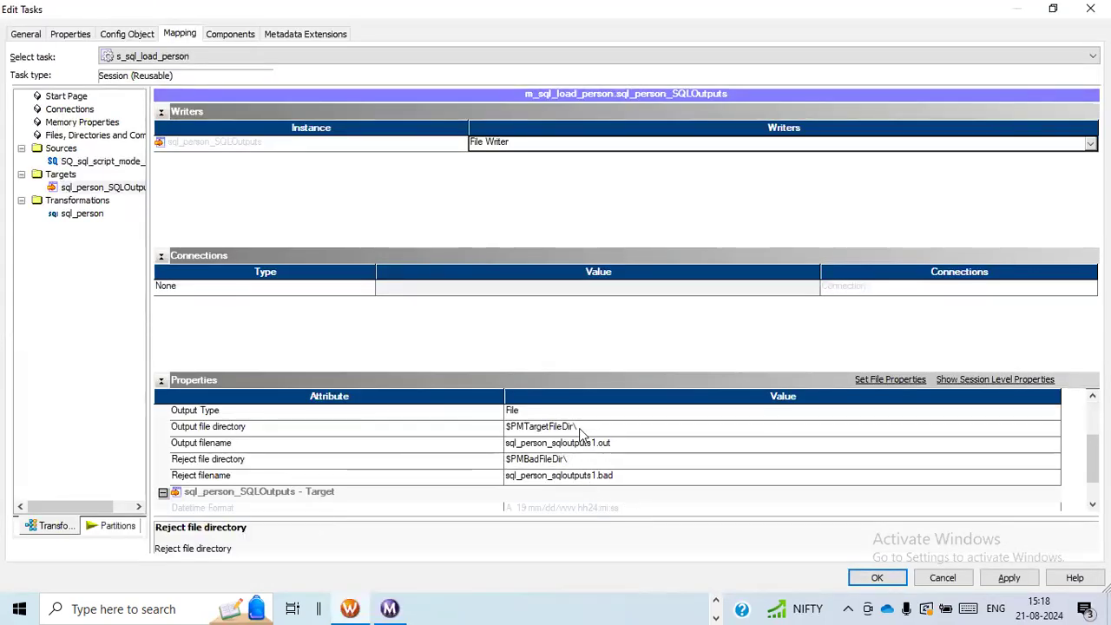
click(573, 426)
drag(573, 426, 472, 428)
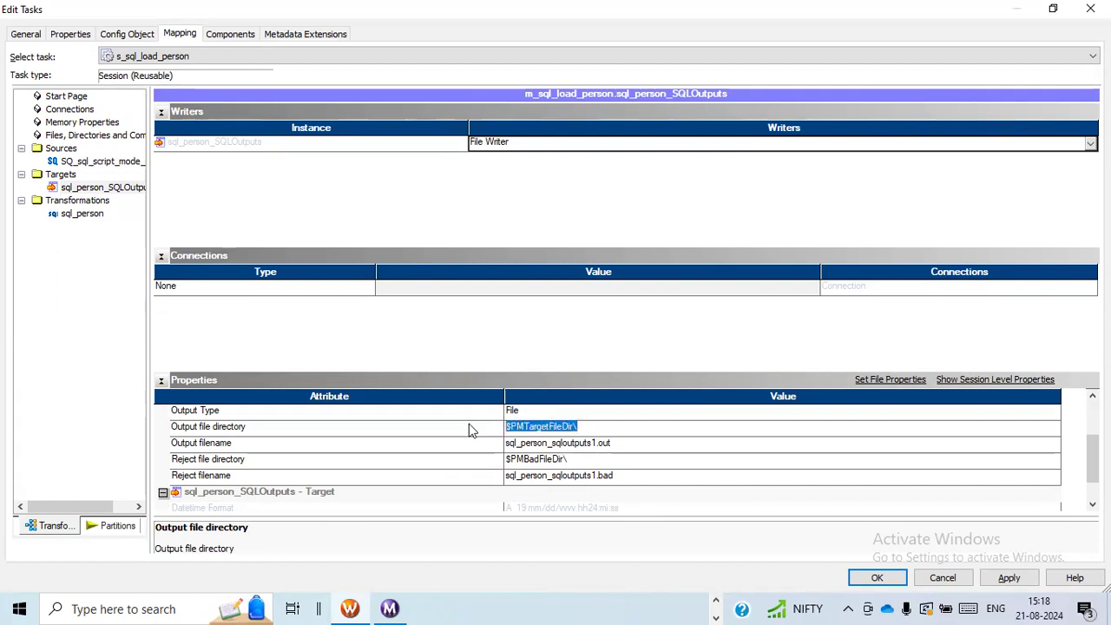
key(ctrl+v)
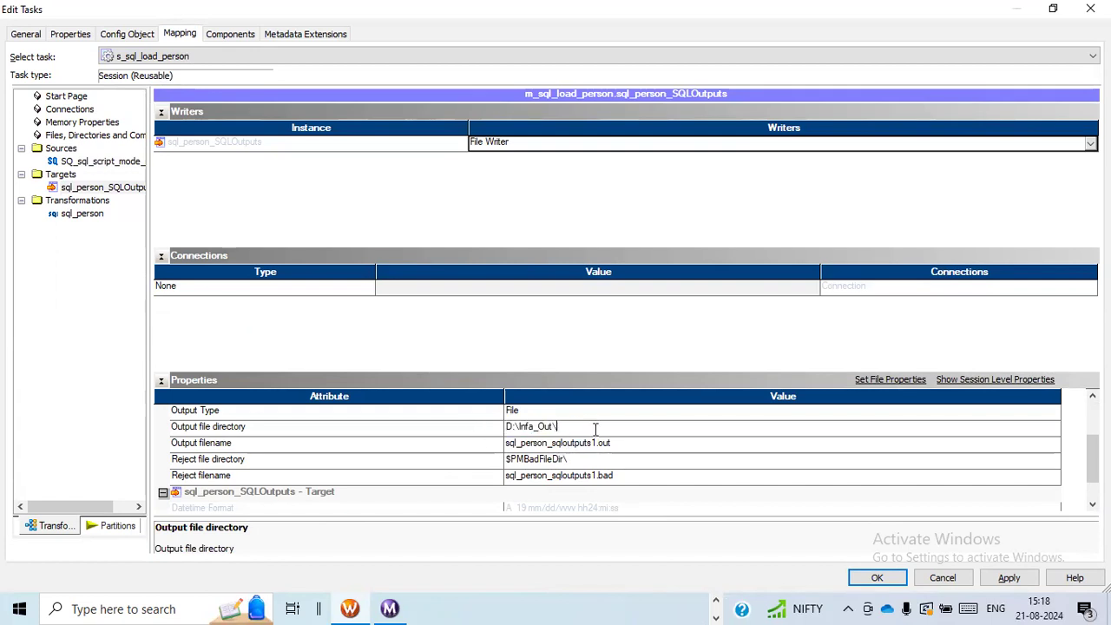
click(1007, 577)
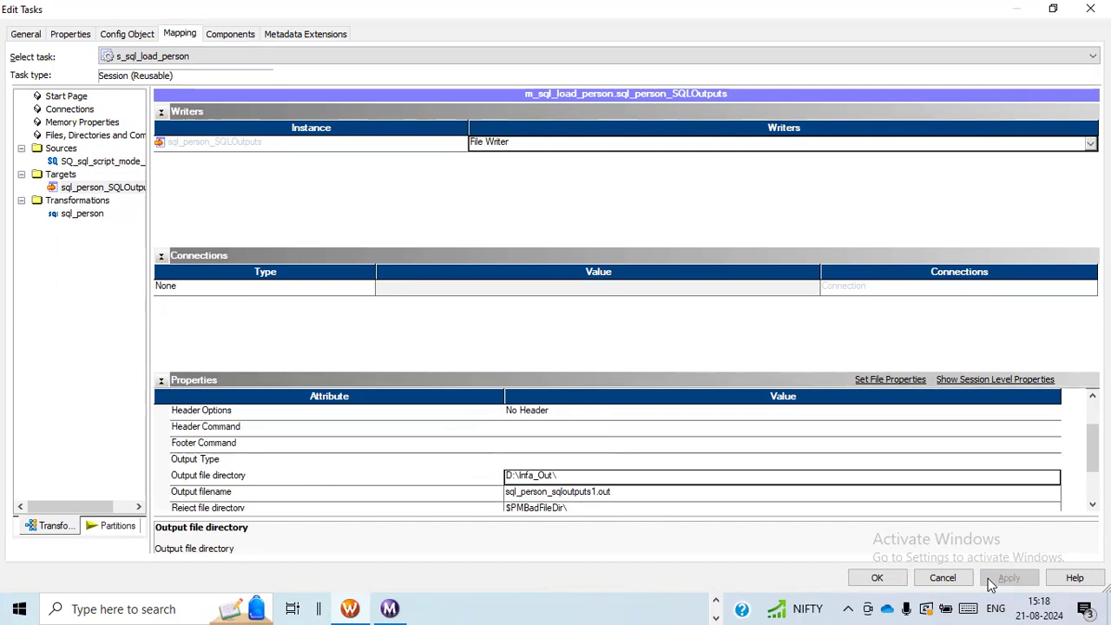
Set the connection type of the sql_person transformation to Relational in the session's mapping settings
click(70, 215)
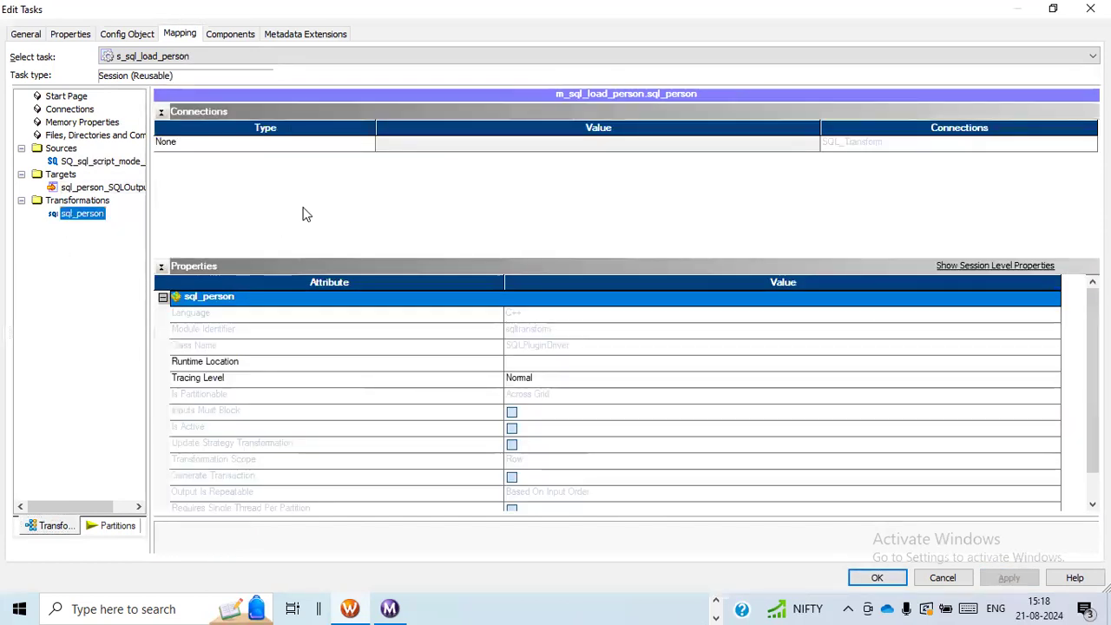
click(363, 152)
click(350, 166)
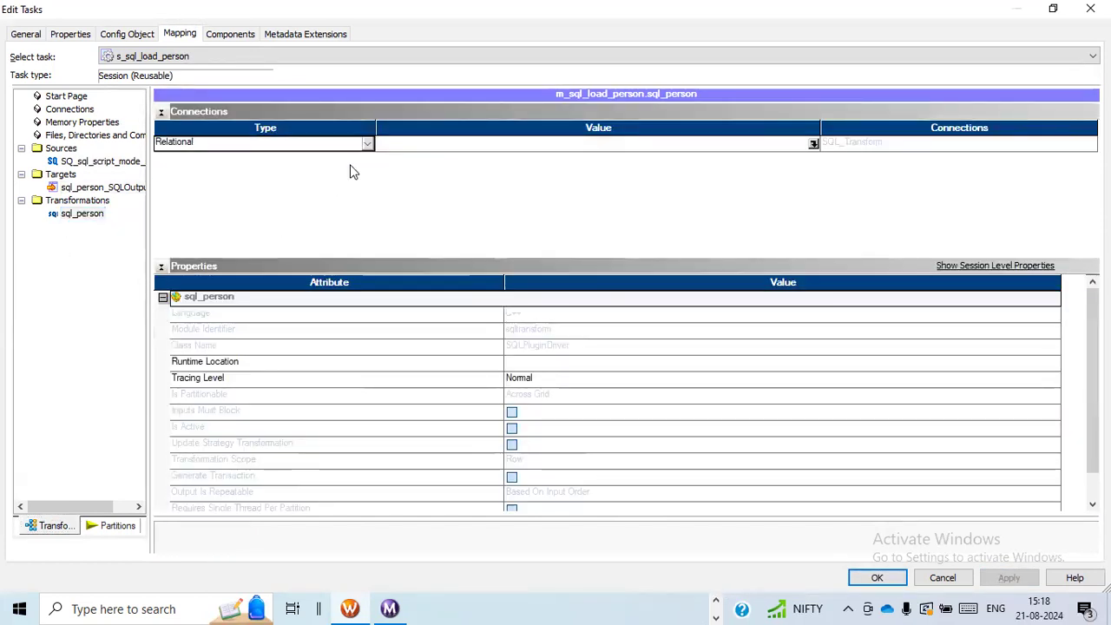
Assign the Oracle_Source relational connection to the sql_person transformation, then apply and close the session settings
click(813, 144)
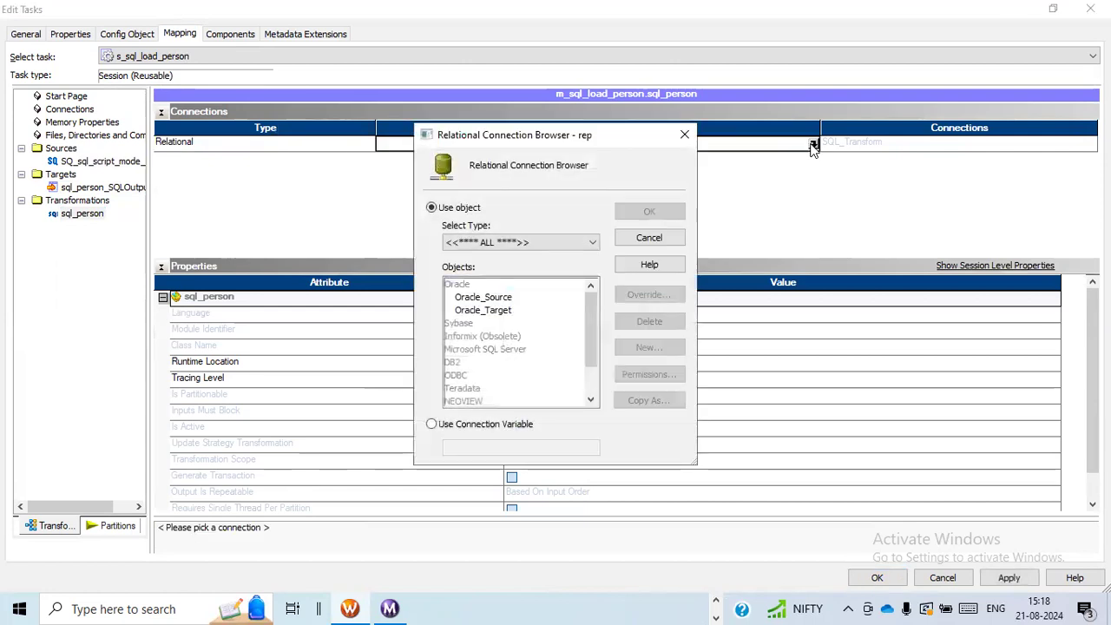
click(499, 300)
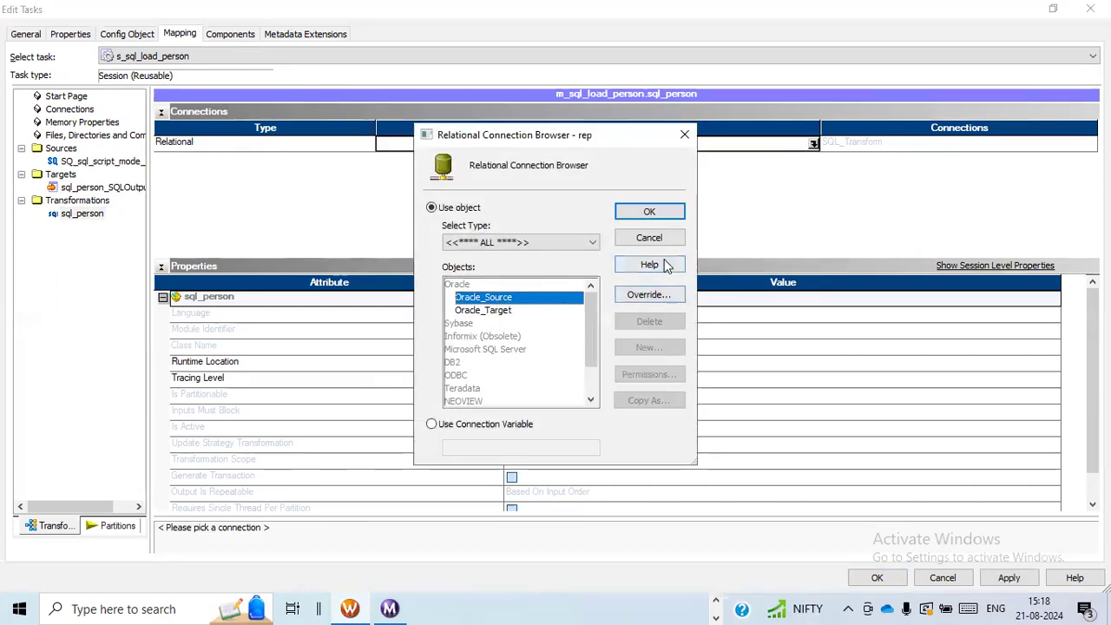
click(667, 214)
scroll(367, 426, down, 1)
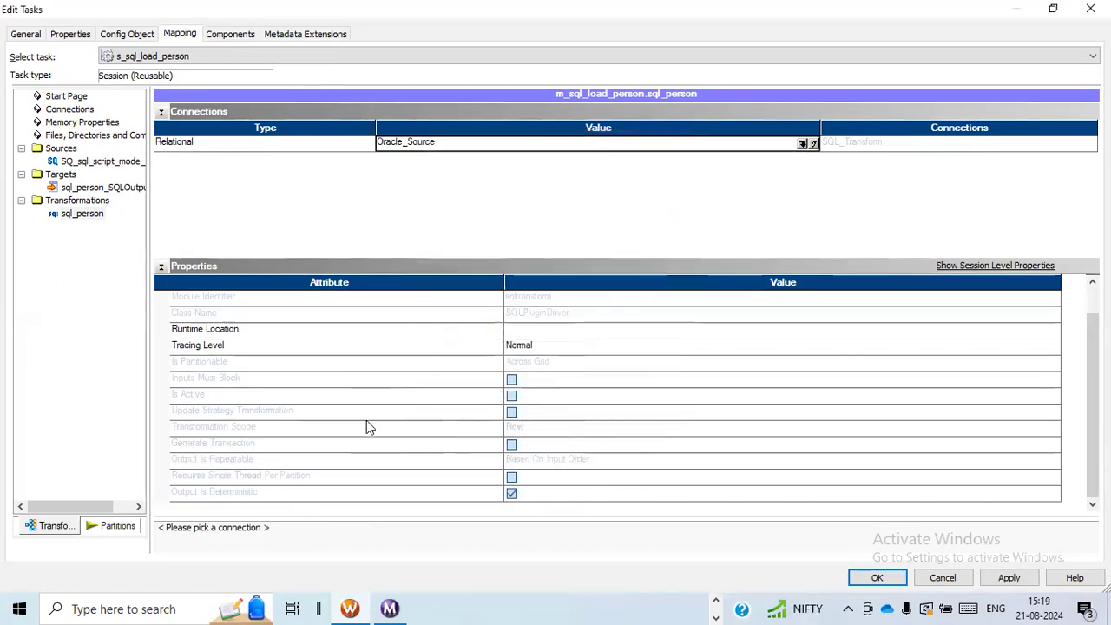
click(1000, 578)
click(874, 577)
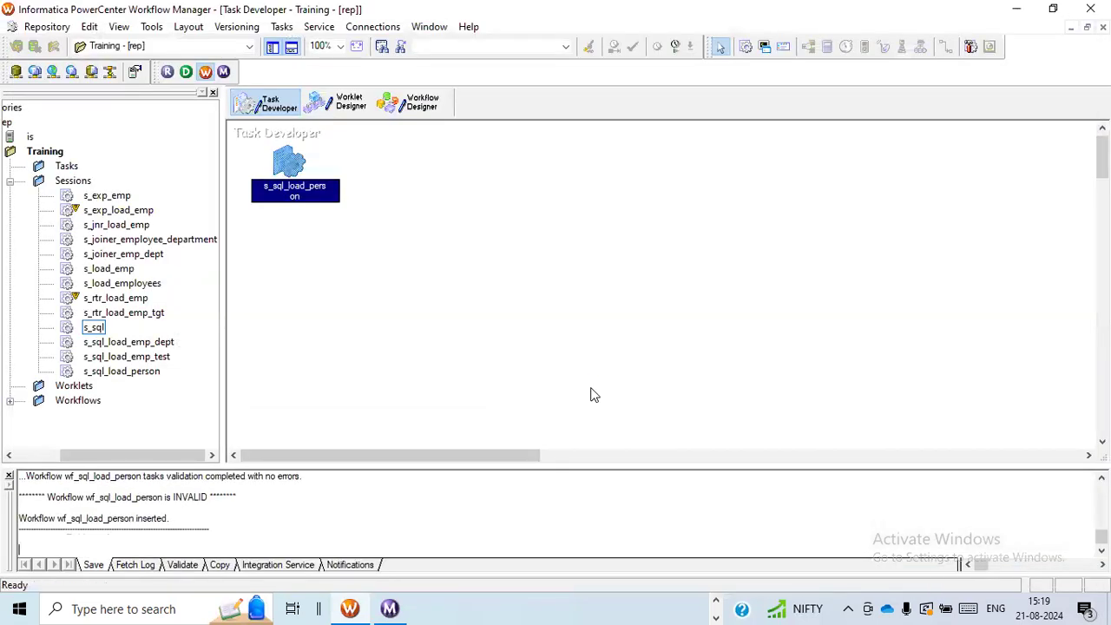
Add session s_sql_load_person to workflow wf_sql_load_person in the Workflow Designer and link the Start task to it
click(421, 104)
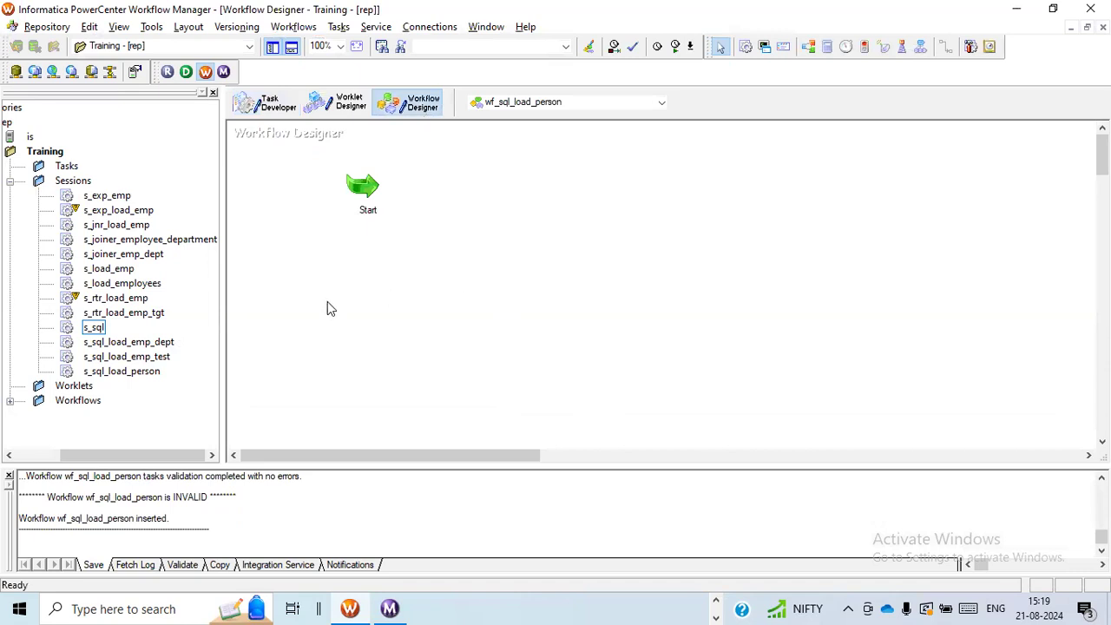
drag(130, 372, 480, 215)
click(946, 46)
drag(368, 190, 497, 233)
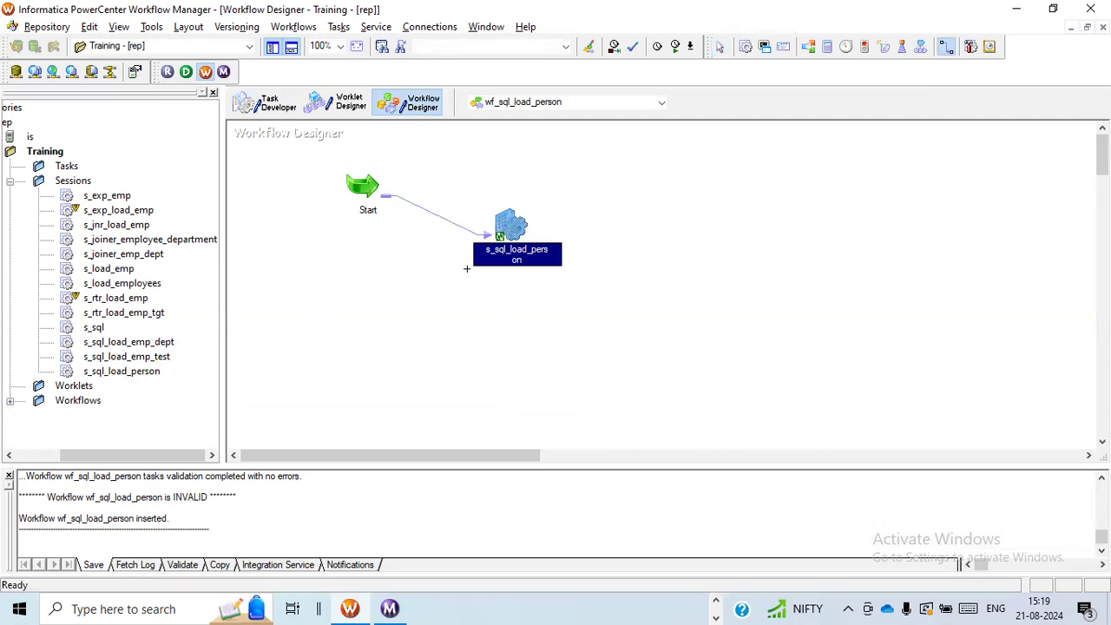
Validate workflow wf_sql_load_person and save it to the repository
click(293, 26)
click(327, 175)
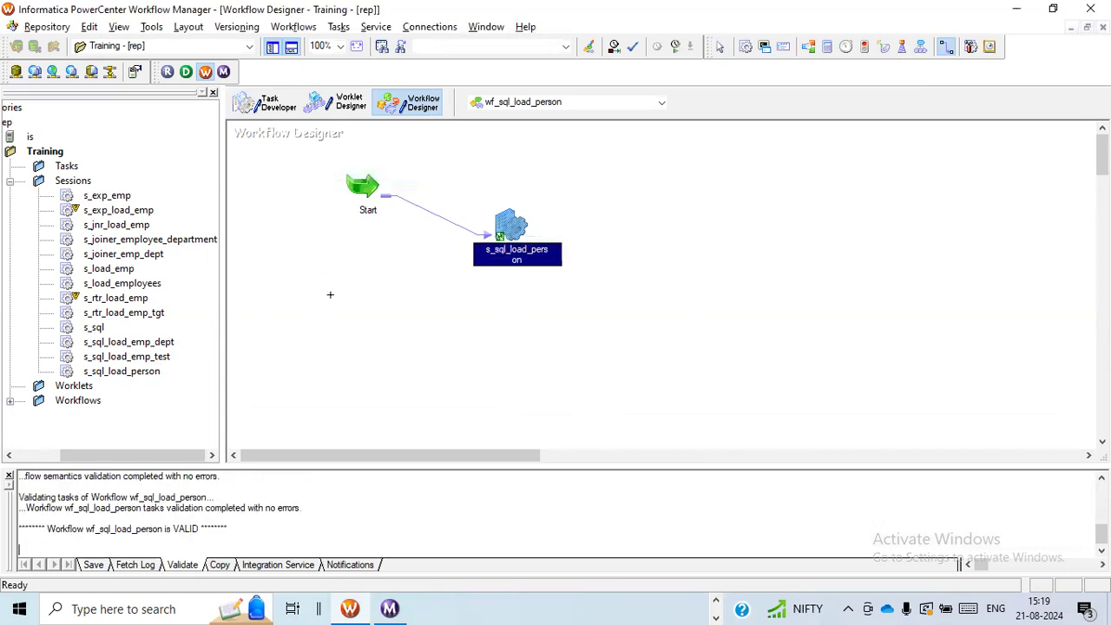
key(ctrl+s)
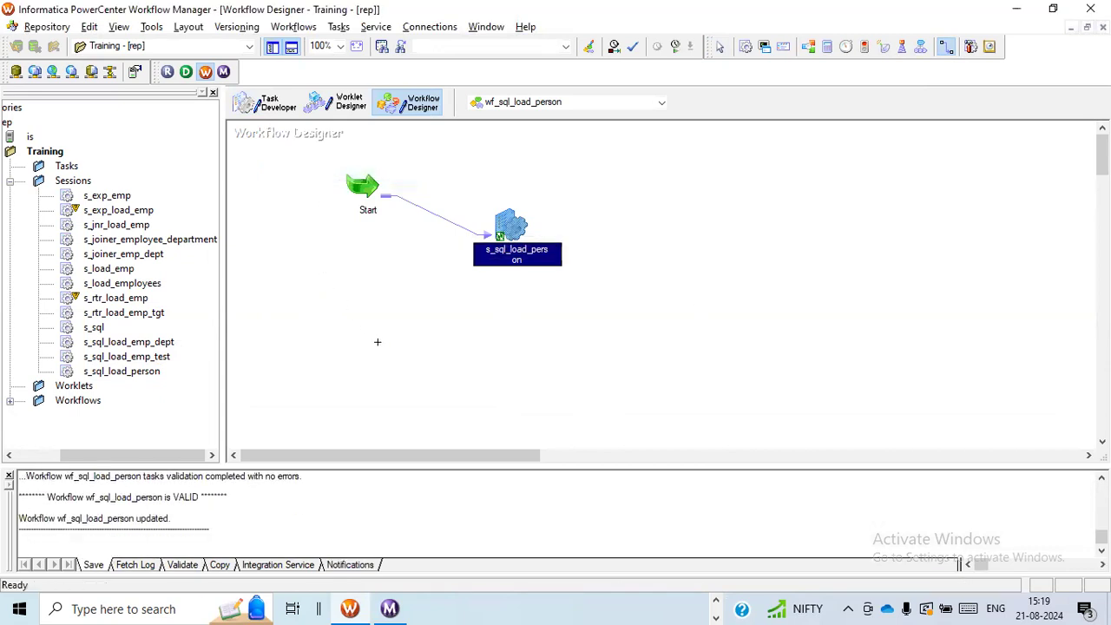
Switch to Oracle SQL Developer and review the PERSON script's drop, create table, index and unique constraint statements
key(alt+Tab)
click(756, 312)
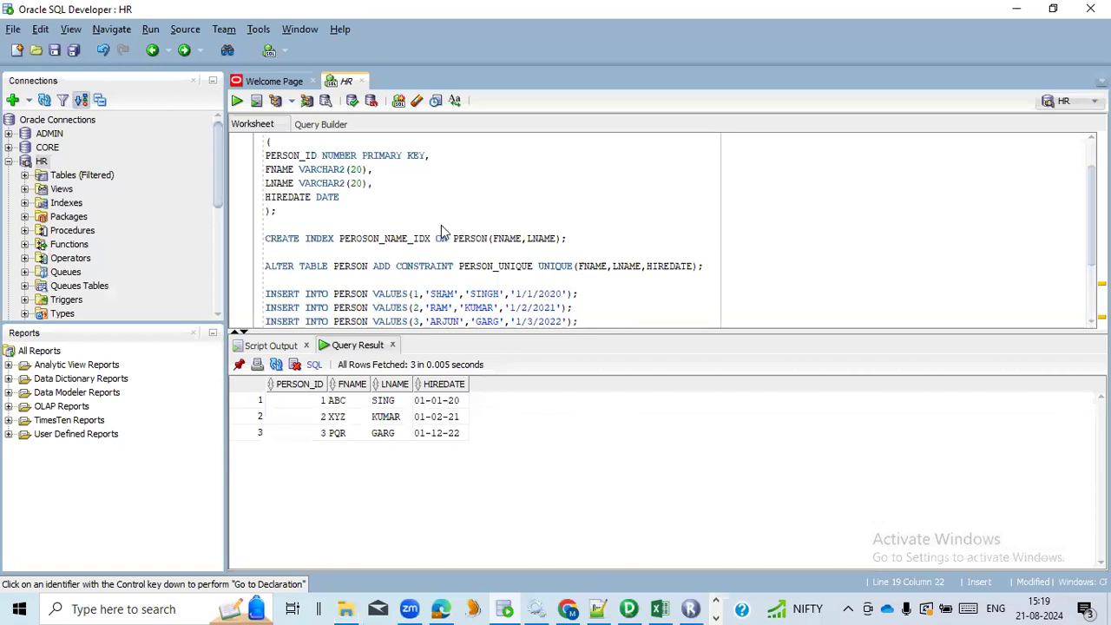
click(391, 201)
scroll(382, 156, up, 1)
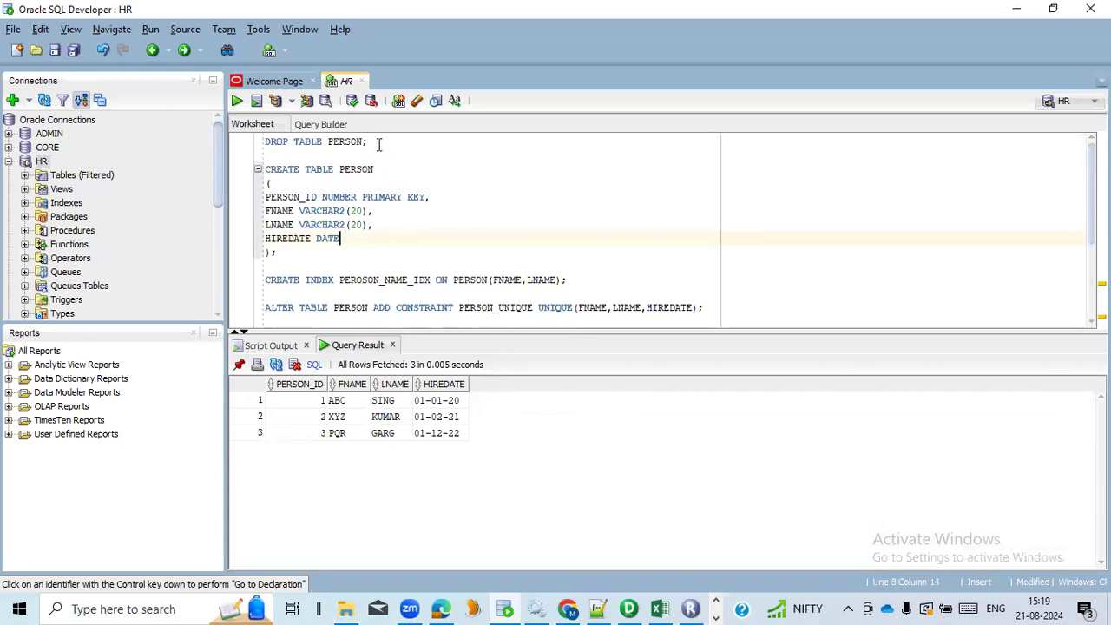
drag(379, 145, 263, 142)
drag(276, 252, 264, 170)
scroll(426, 257, down, 2)
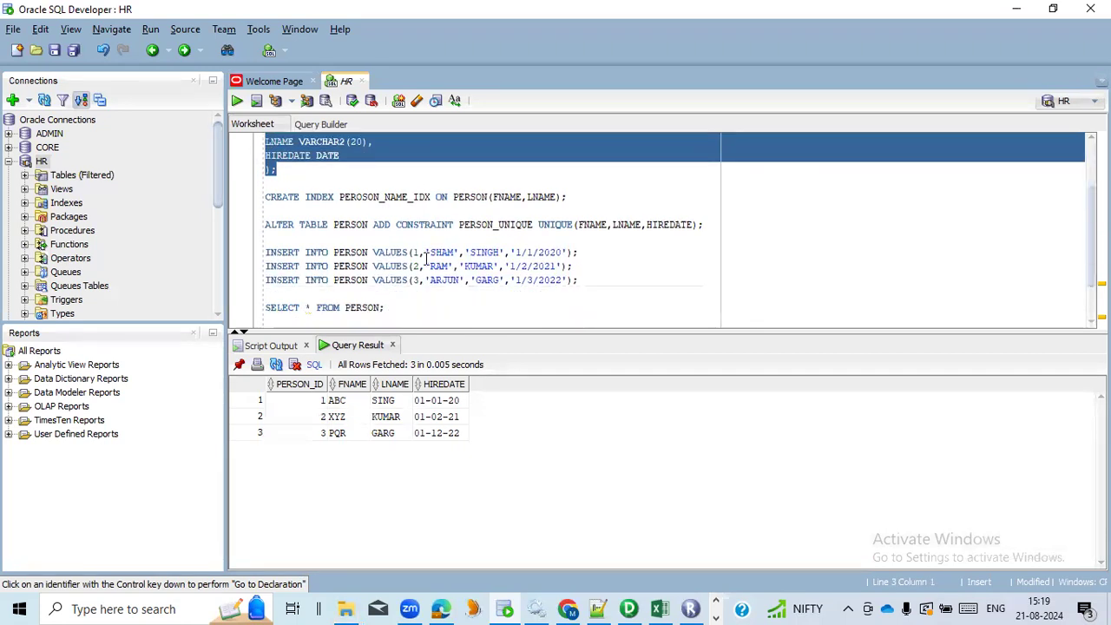
double_click(393, 198)
double_click(353, 224)
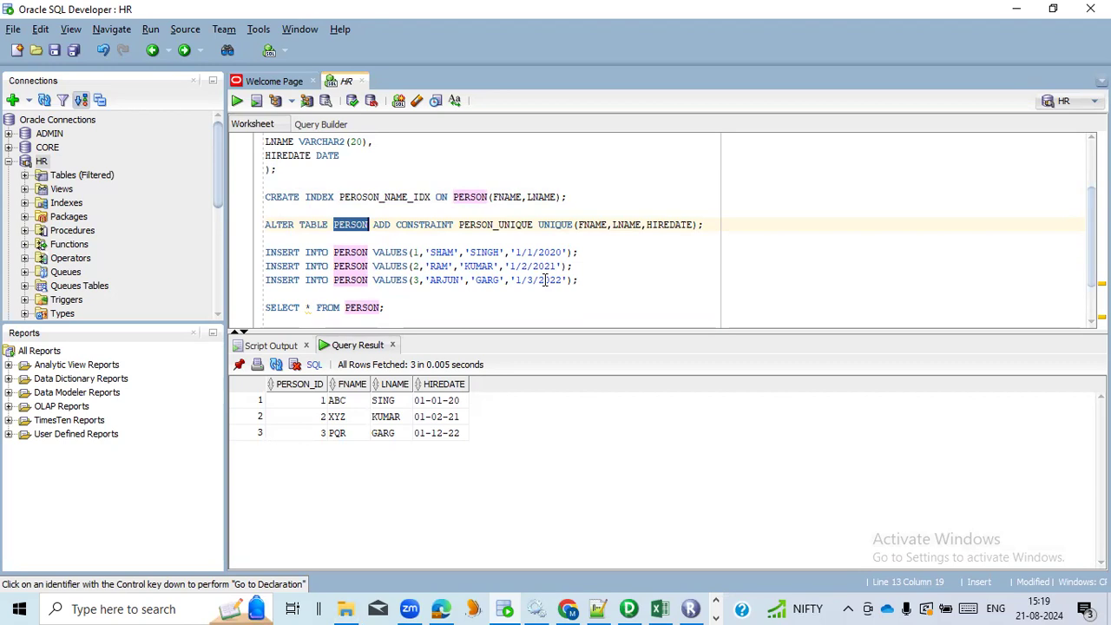
In Notepad++, change the FNAME values in EMP.sql's three insert statements to ABCX, XYZX and PQRX, and save the file
click(599, 608)
click(306, 267)
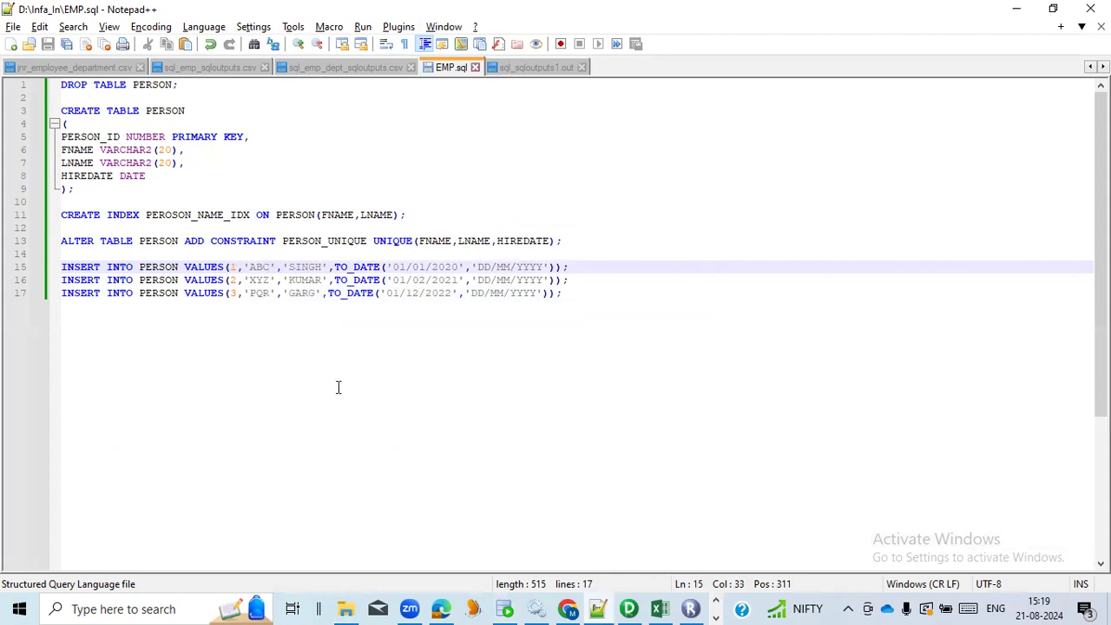
text(X)
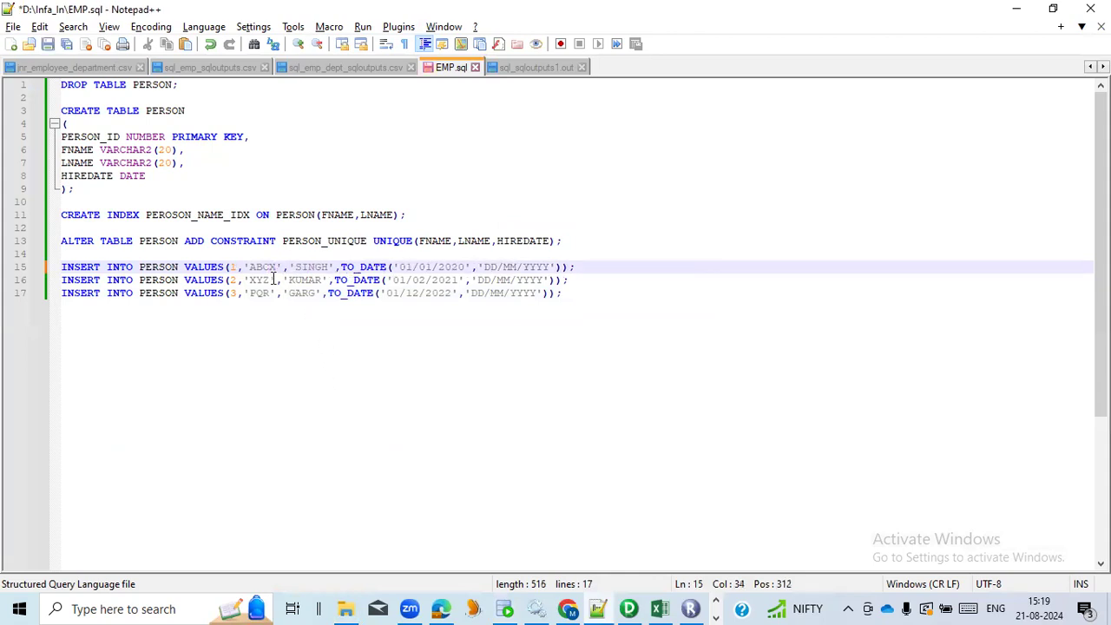
click(272, 280)
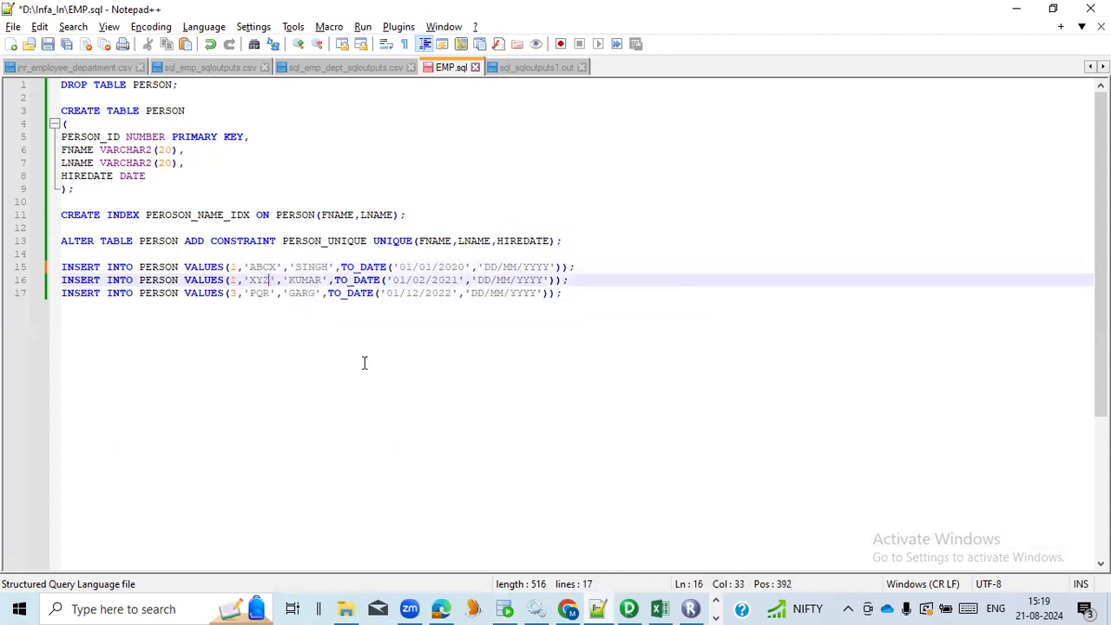
text(X)
click(270, 293)
text(X)
key(End)
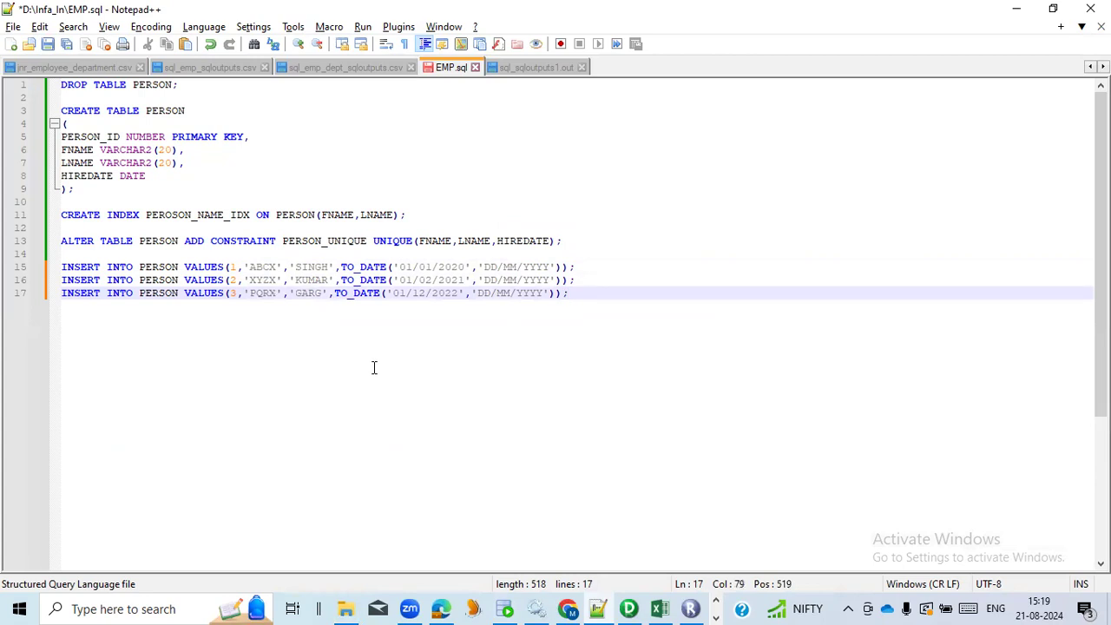
key(ctrl+s)
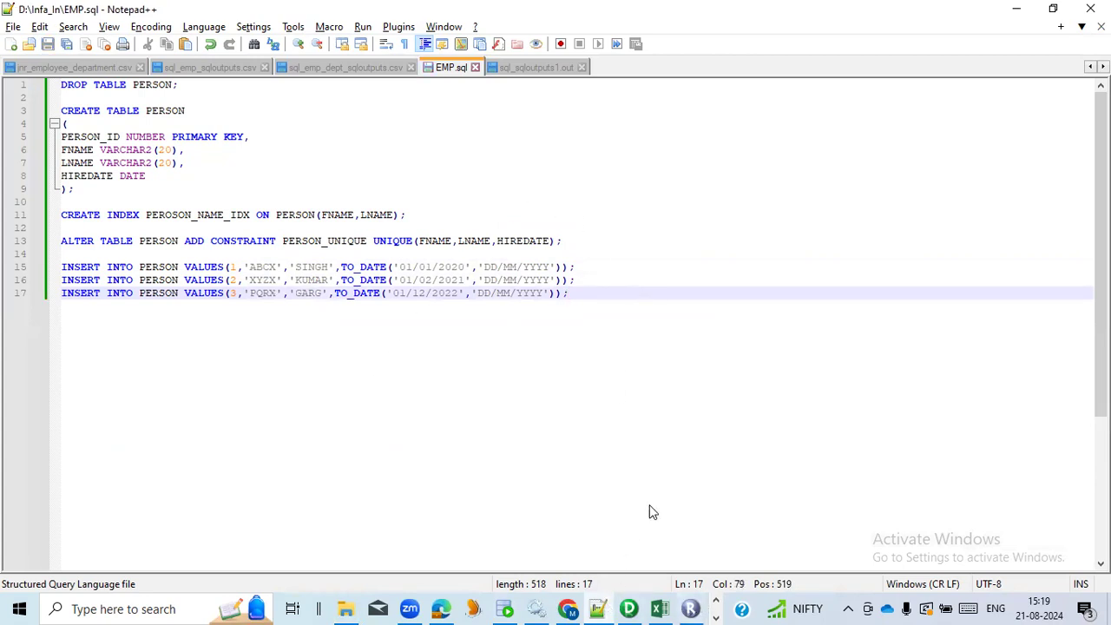
Switch back to Workflow Manager and start workflow wf_sql_load_person
key(alt+Tab)
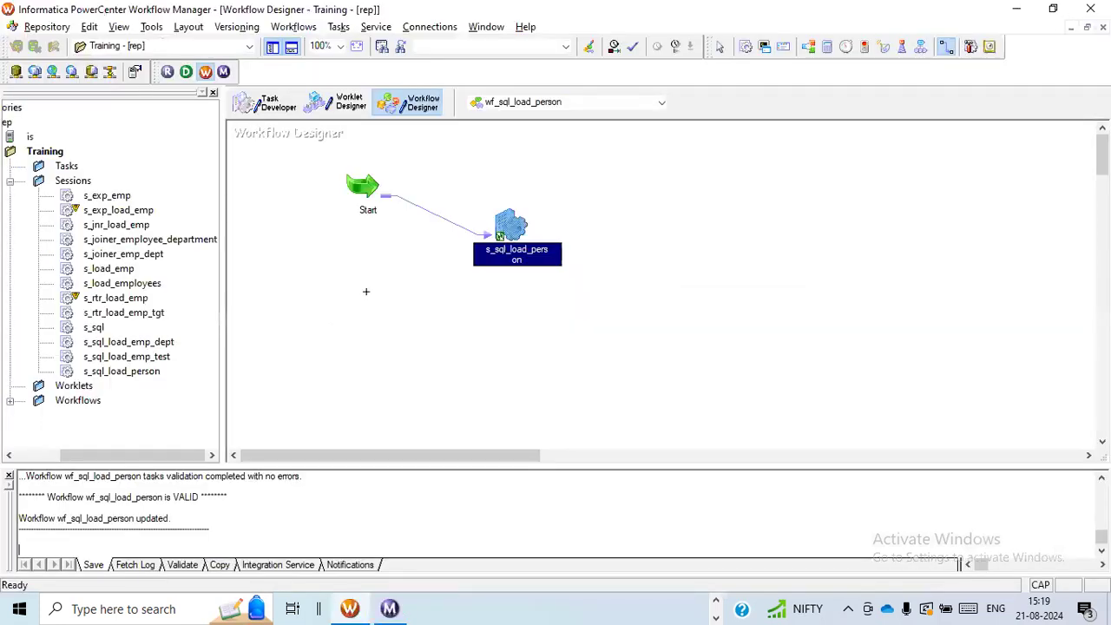
double_click(517, 225)
right_click(342, 311)
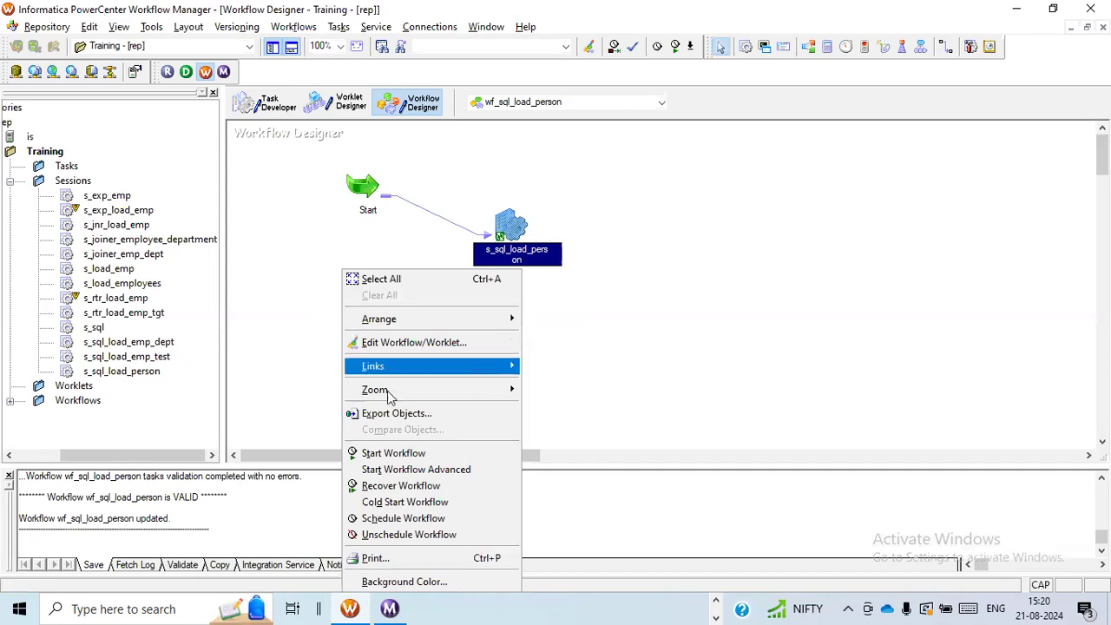
click(404, 456)
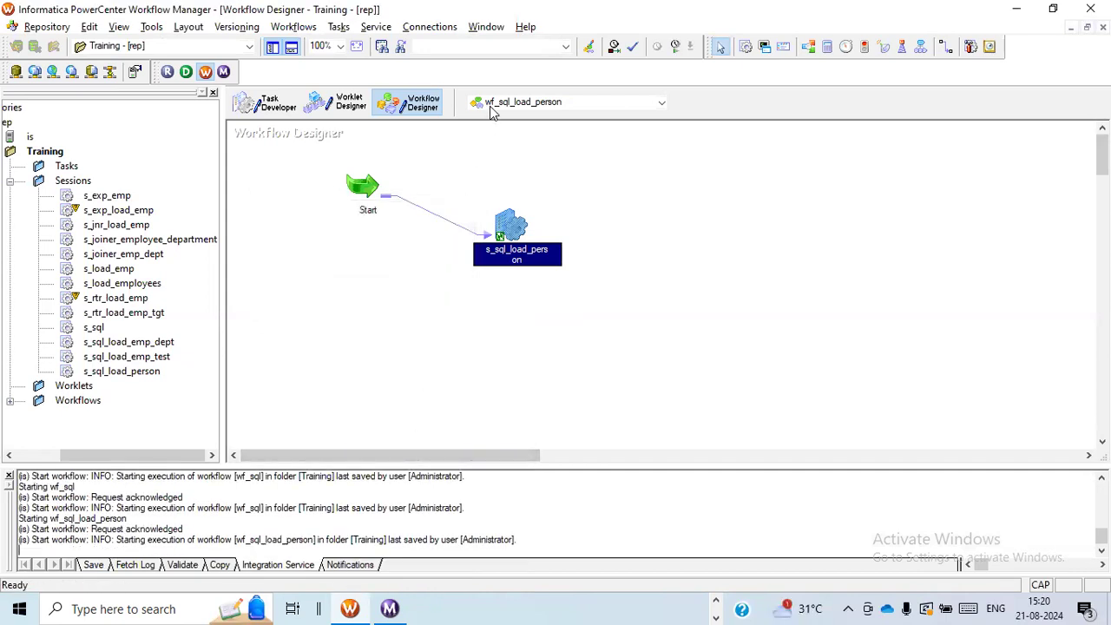
In Workflow Monitor, examine the s_sql_load_person run's status and its source and target statistics, enlarging the details area and widening the transformation name column
key(alt+Tab)
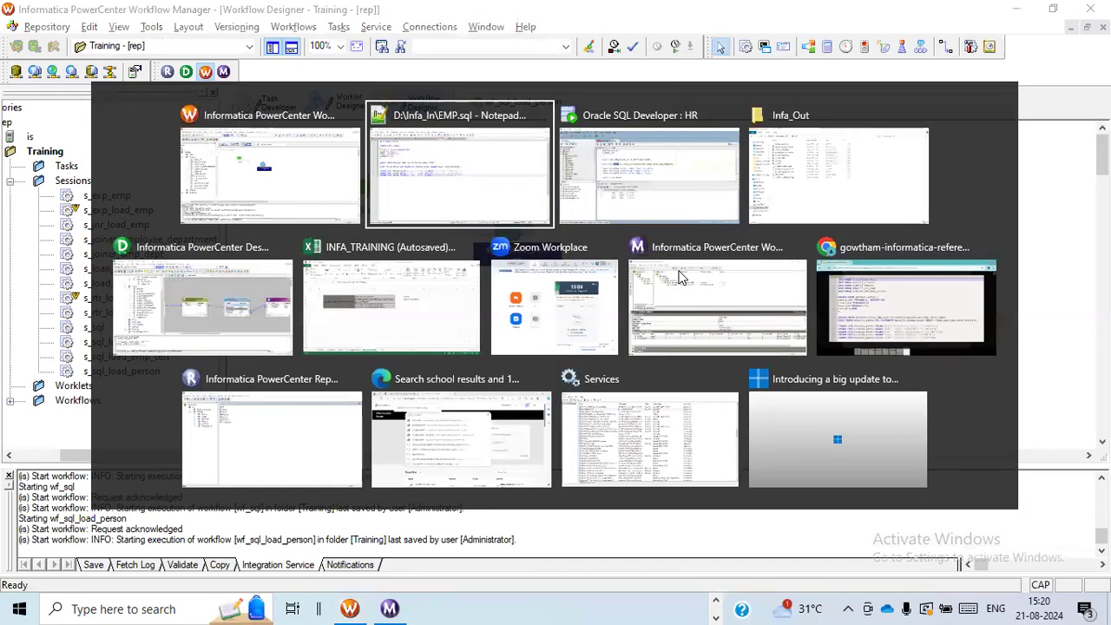
click(686, 295)
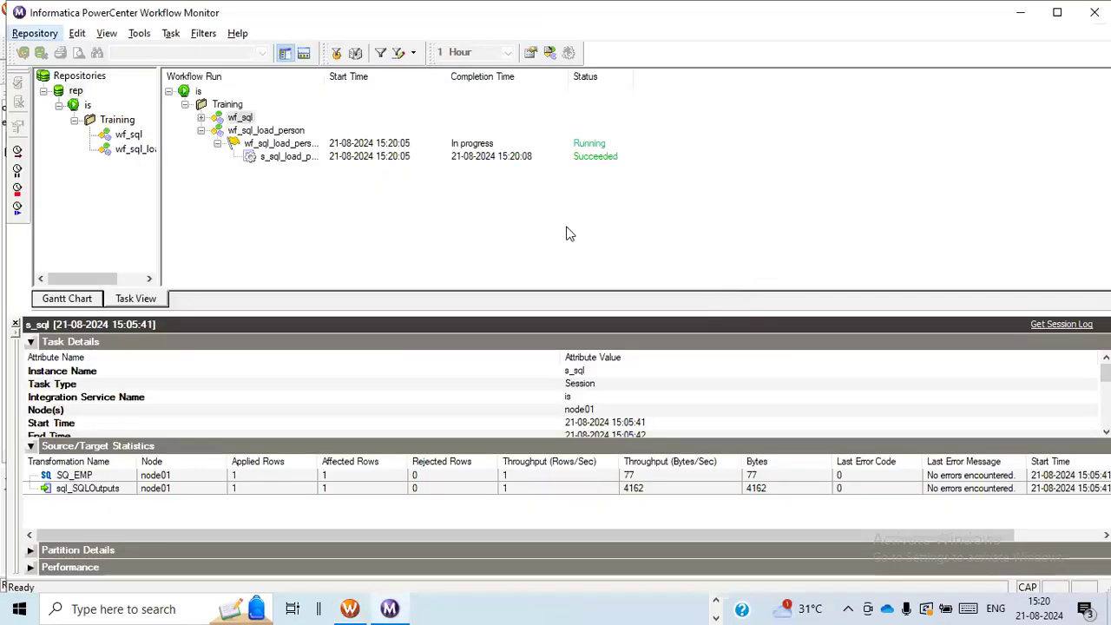
click(286, 159)
drag(575, 318, 565, 228)
click(287, 438)
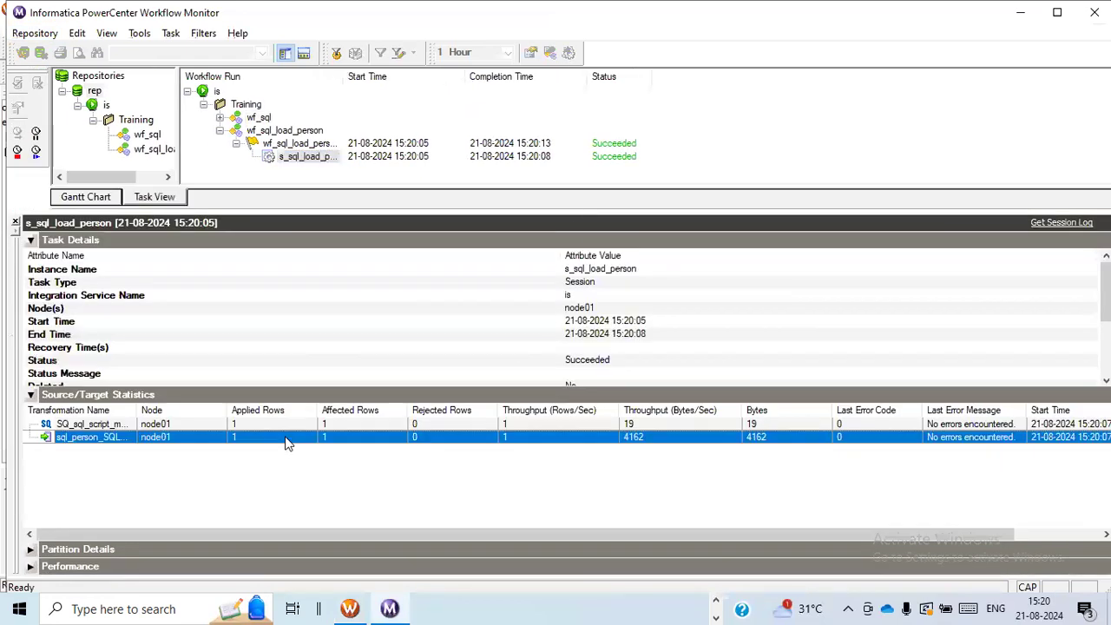
drag(138, 413, 193, 416)
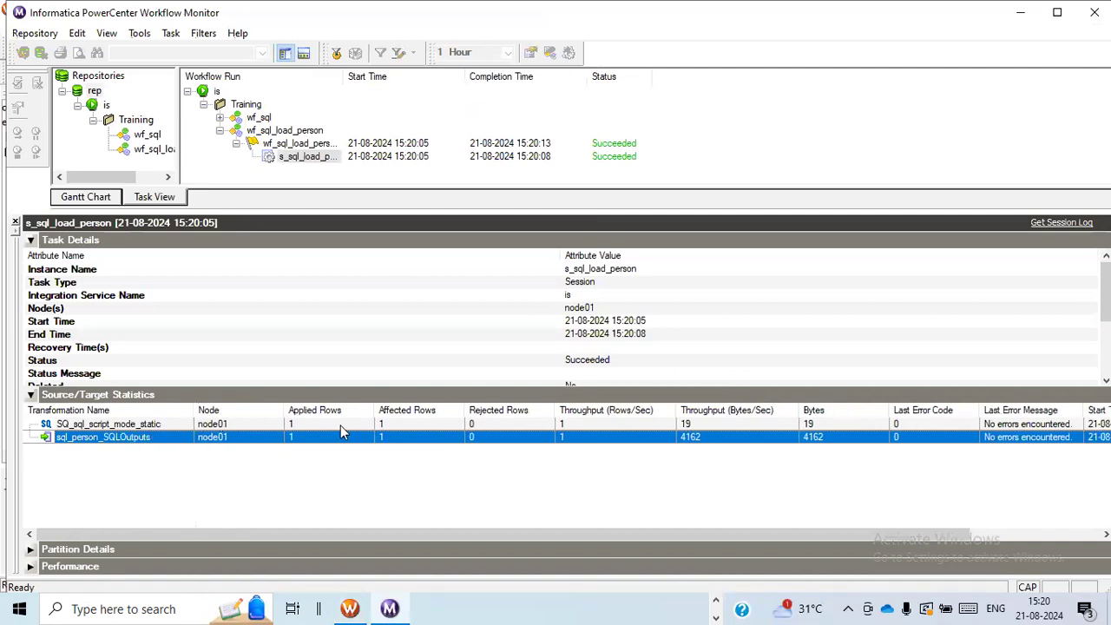
click(366, 424)
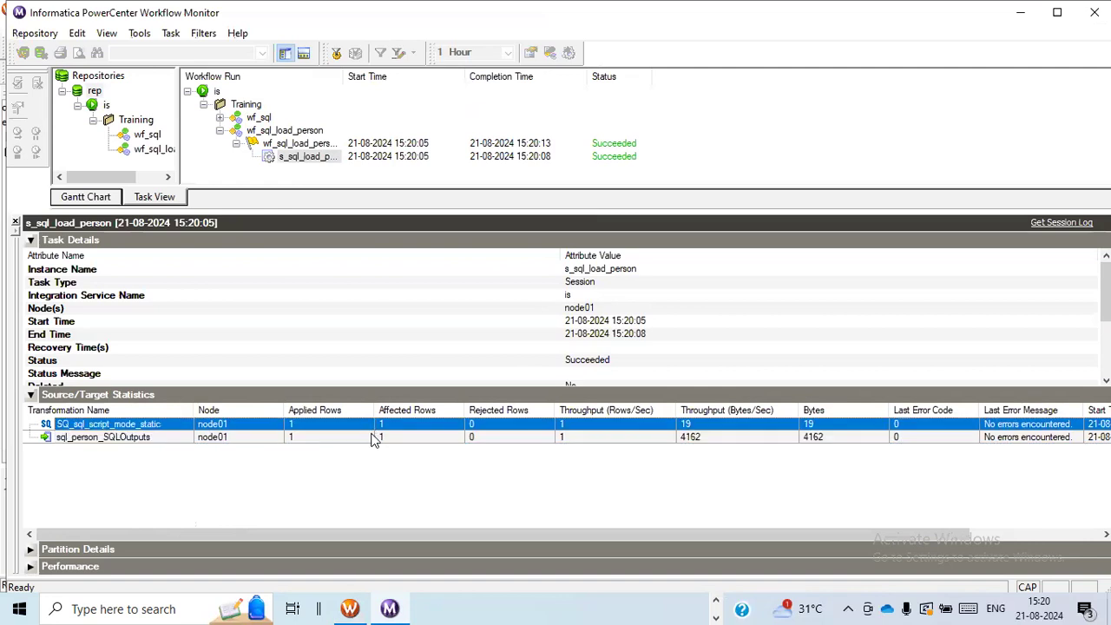
click(373, 437)
Switch to the Infa_Out folder in File Explorer and refresh its file list
key(alt+Tab)
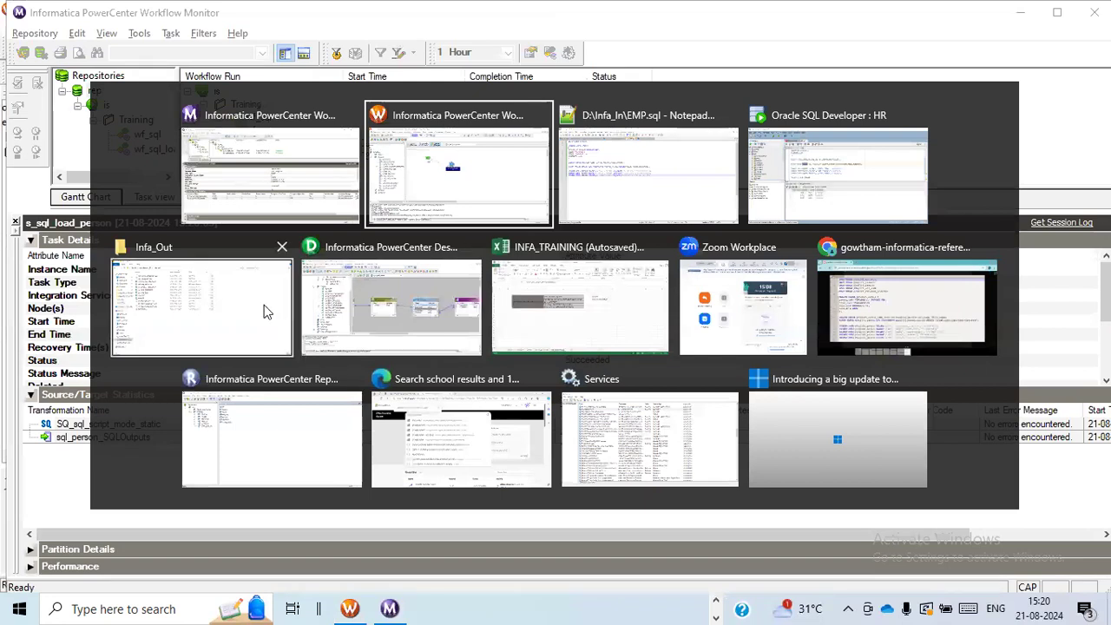
click(216, 306)
right_click(318, 374)
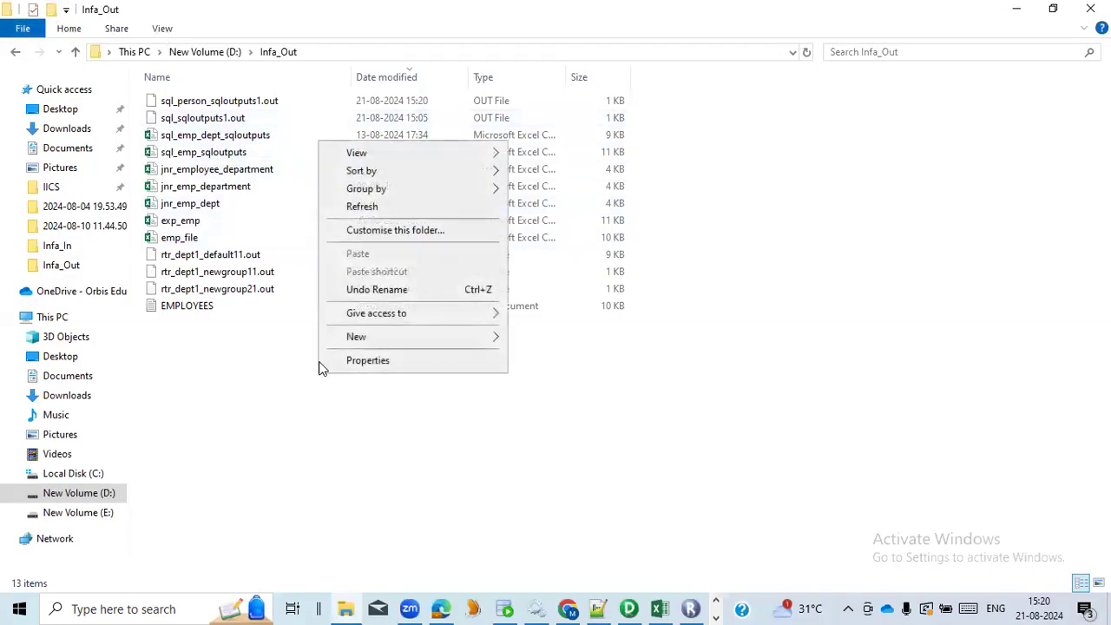
click(339, 209)
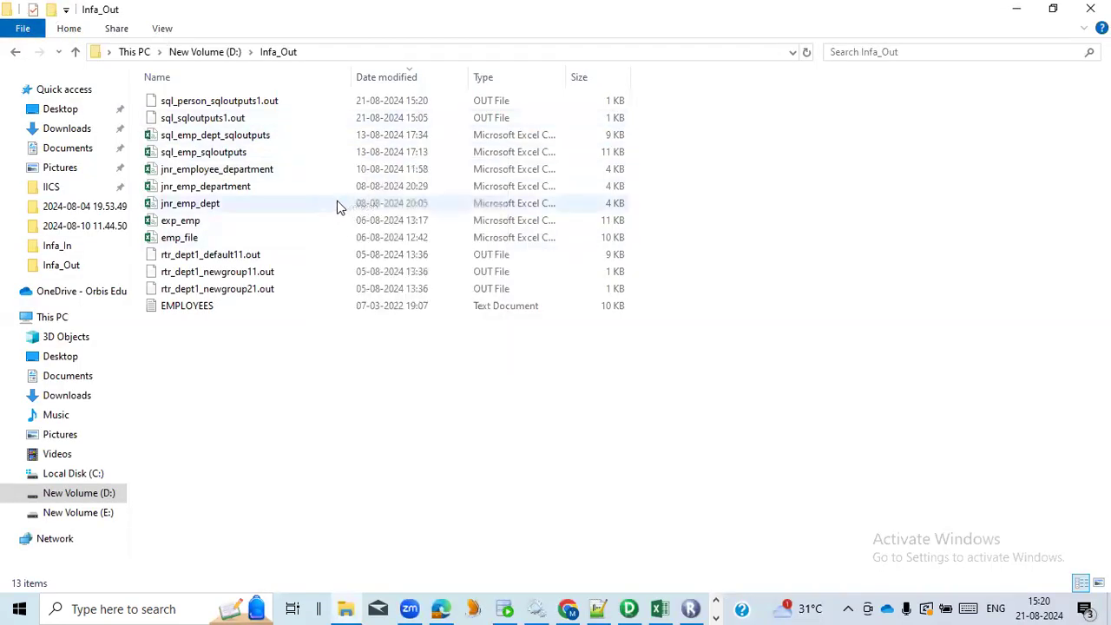
Open sql_person_sqloutputs1.out in Notepad without always using that app for .out files, examine its contents, and close it
double_click(234, 104)
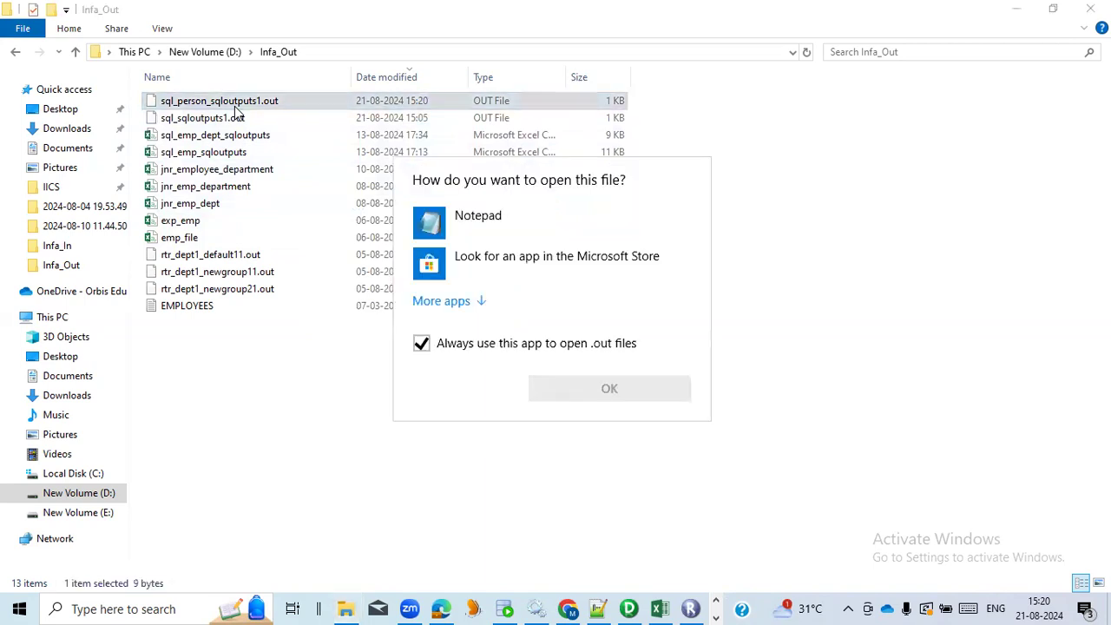
click(506, 220)
click(559, 348)
click(597, 396)
click(142, 122)
drag(136, 112, 73, 113)
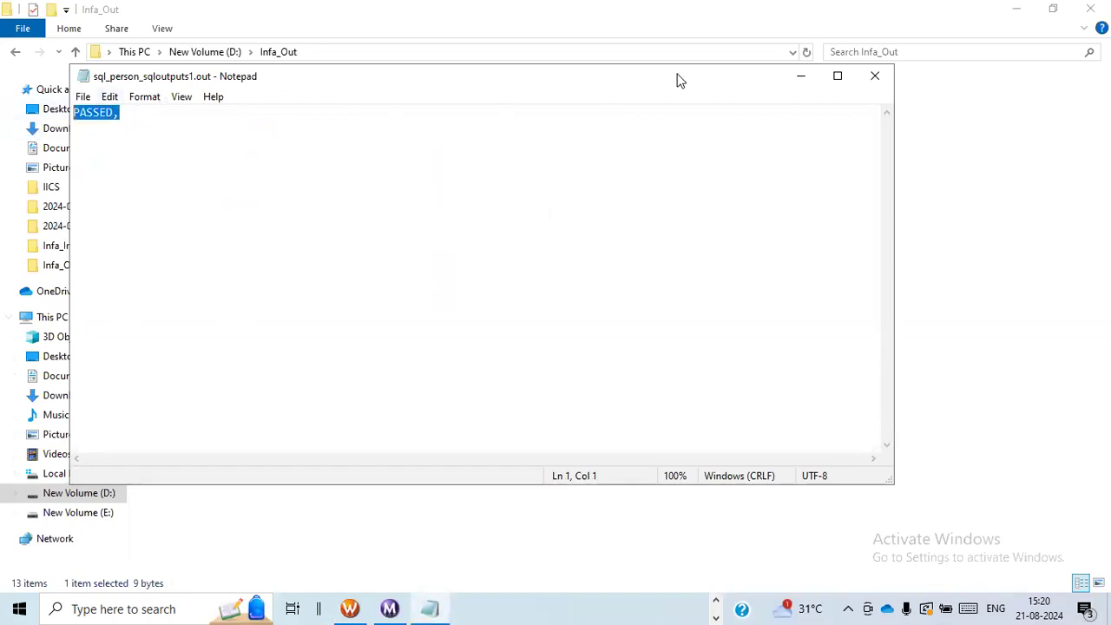
click(876, 76)
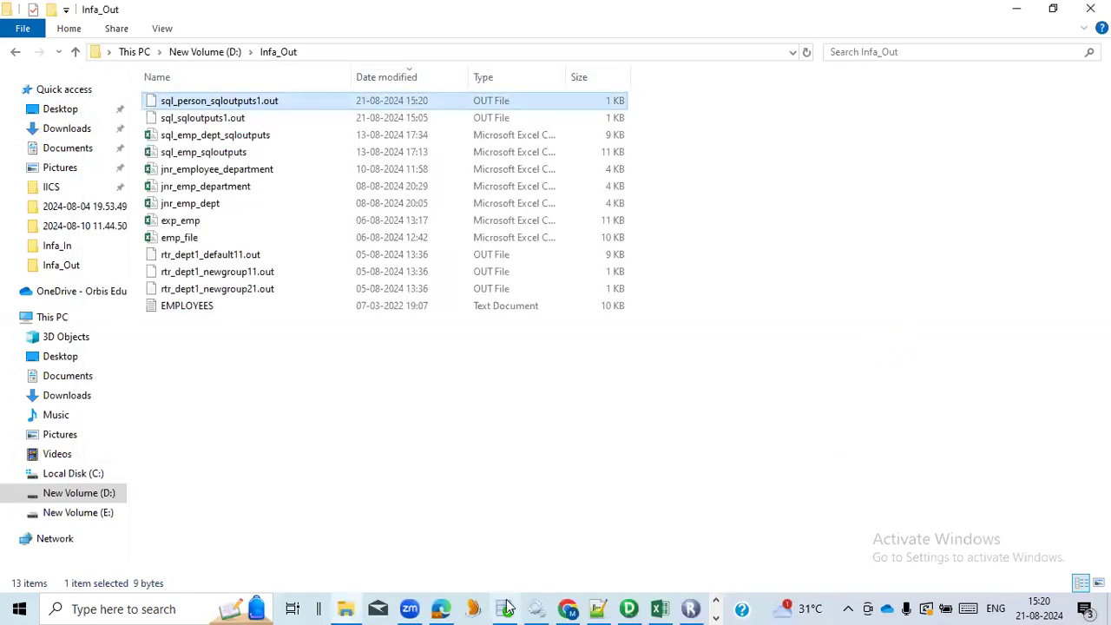
Switch to Oracle SQL Developer, check the insert values of EMP.sql in Notepad++, and rerun SELECT * FROM PERSON in the HR worksheet
click(504, 608)
scroll(408, 269, down, 2)
click(403, 253)
drag(403, 254, 258, 251)
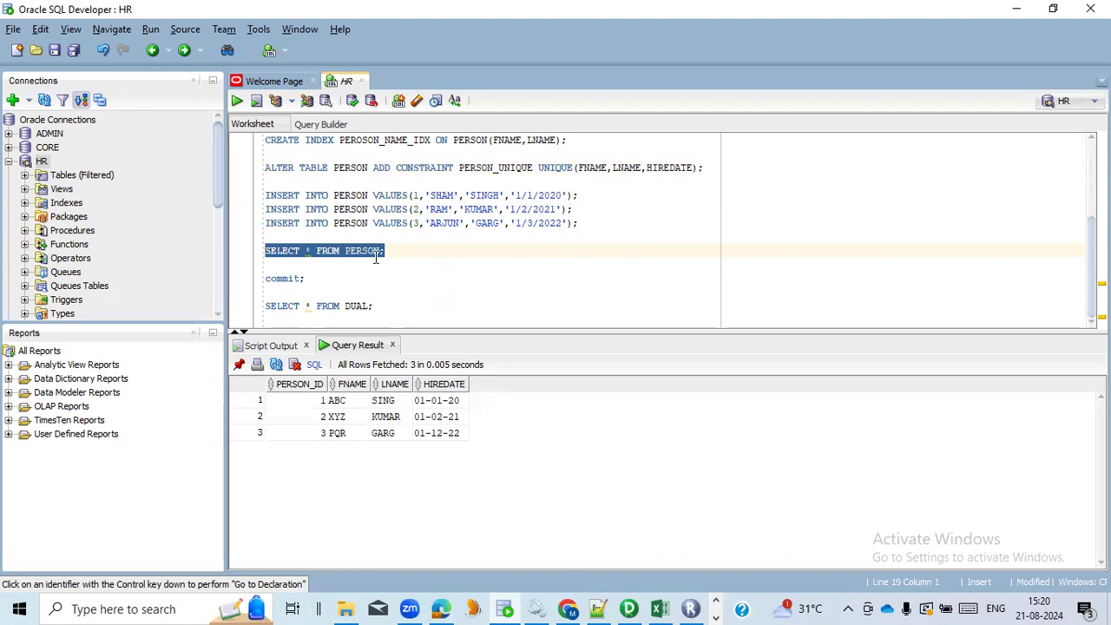
key(alt+Tab)
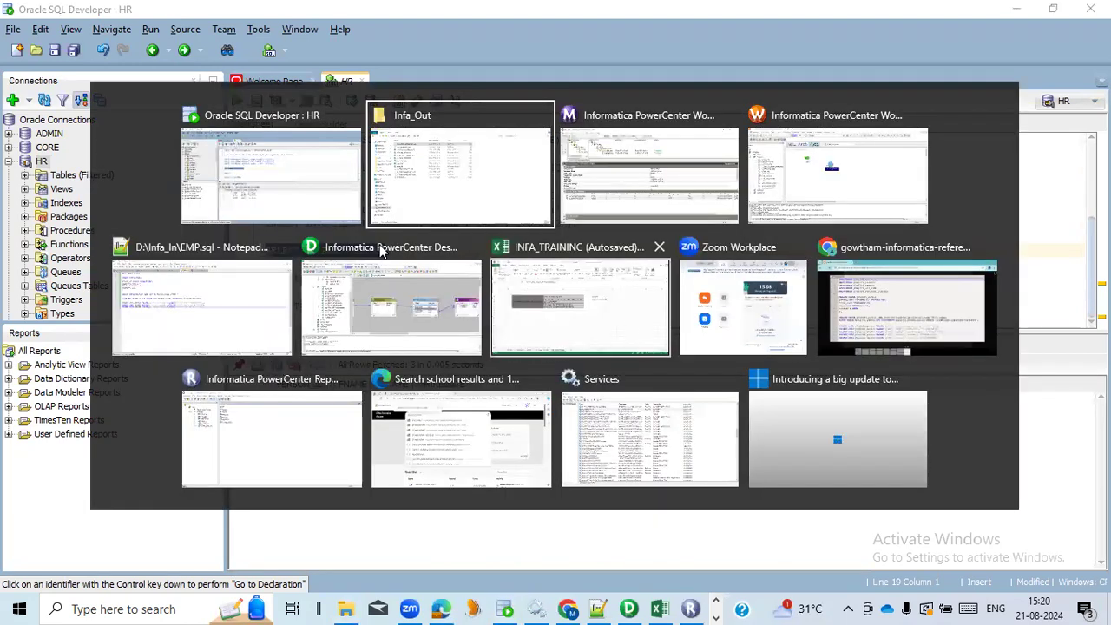
click(230, 311)
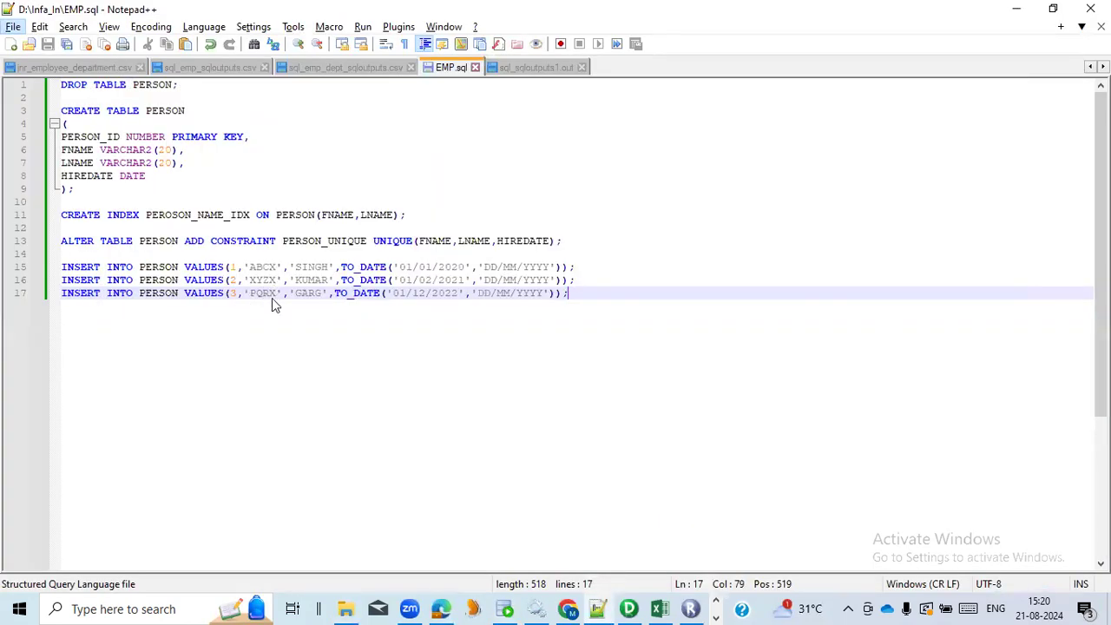
key(alt+Tab)
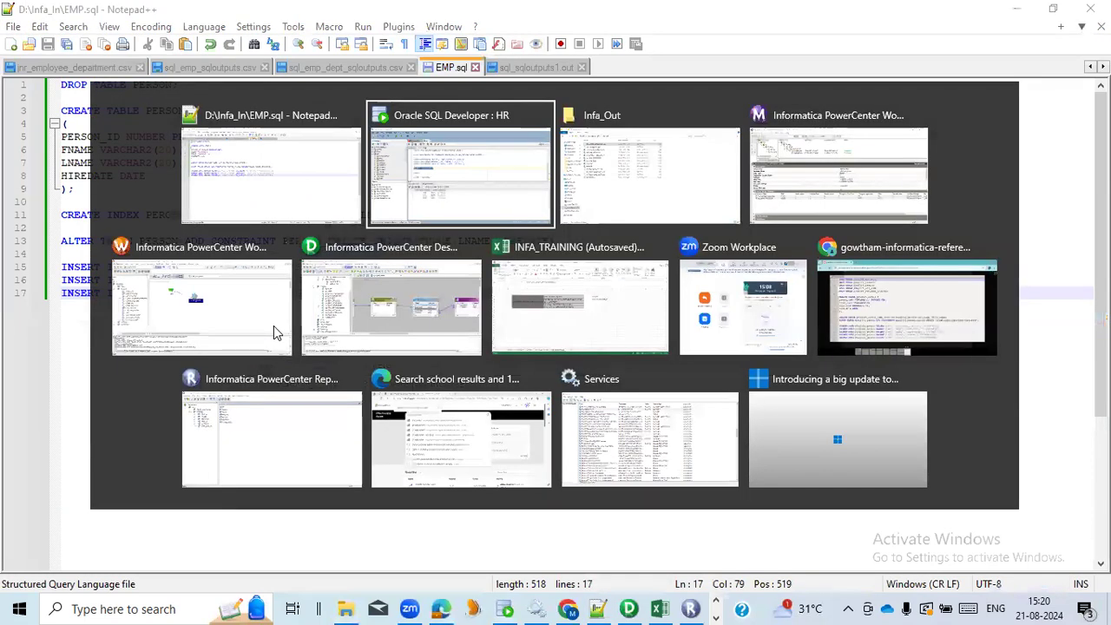
click(236, 101)
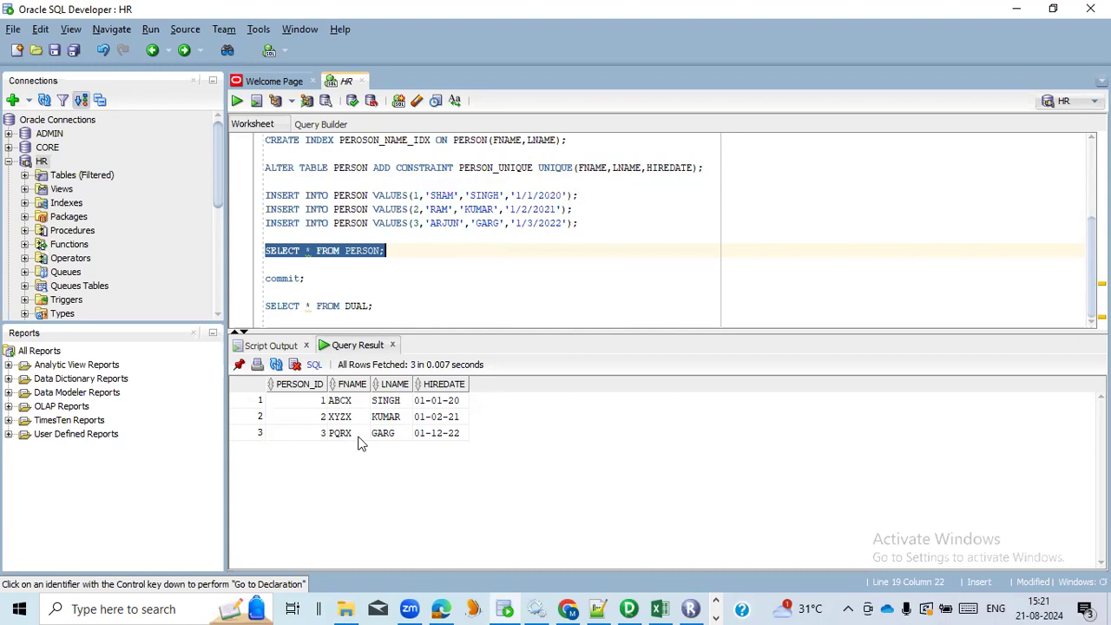
Switch to the INFA_TRAINING workbook in Excel and review the SQL Script Mode topics, including the difference between script and query mode
key(alt+Tab)
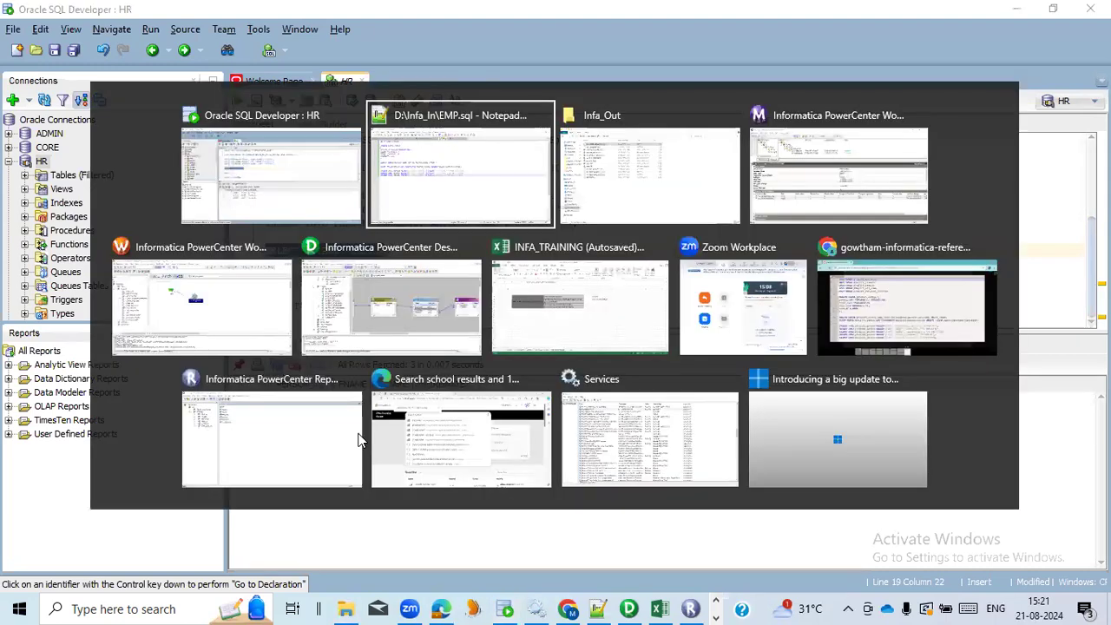
click(523, 303)
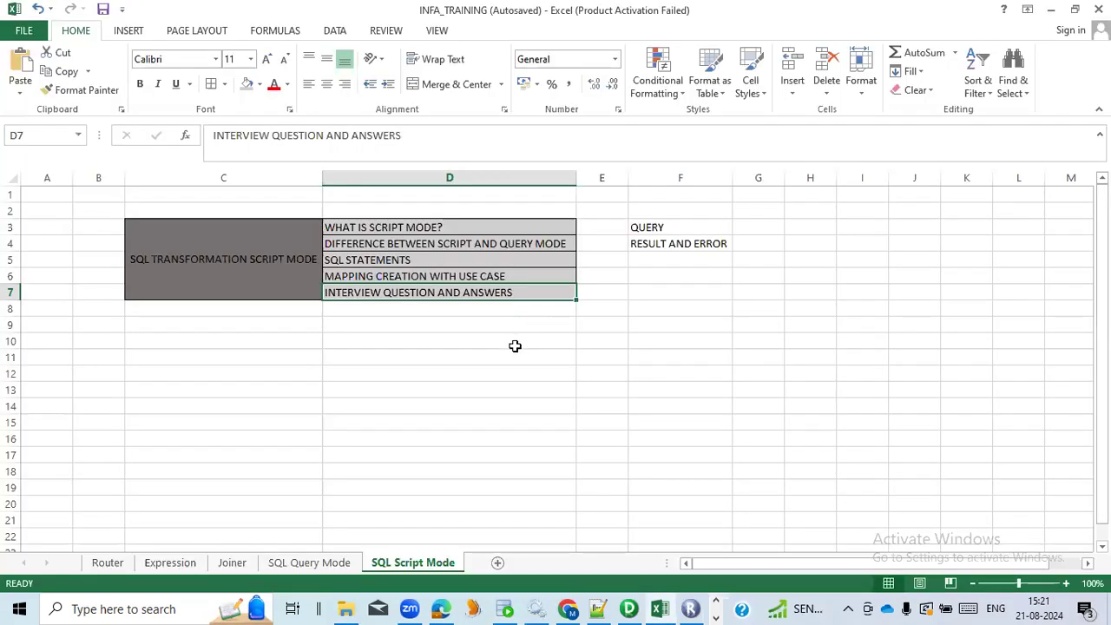
click(667, 261)
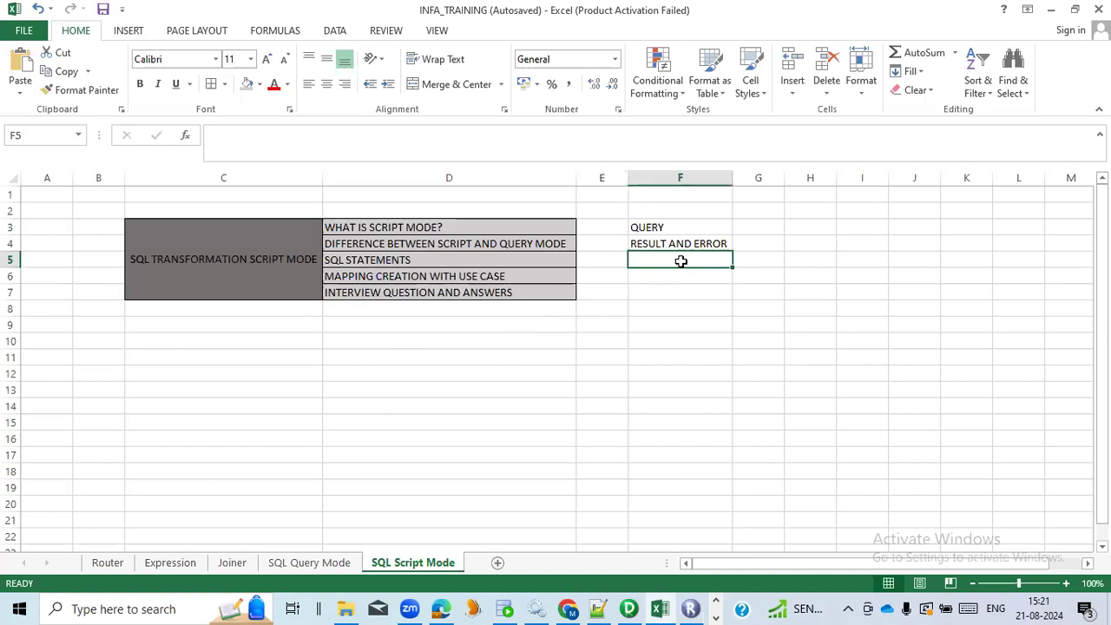
click(682, 245)
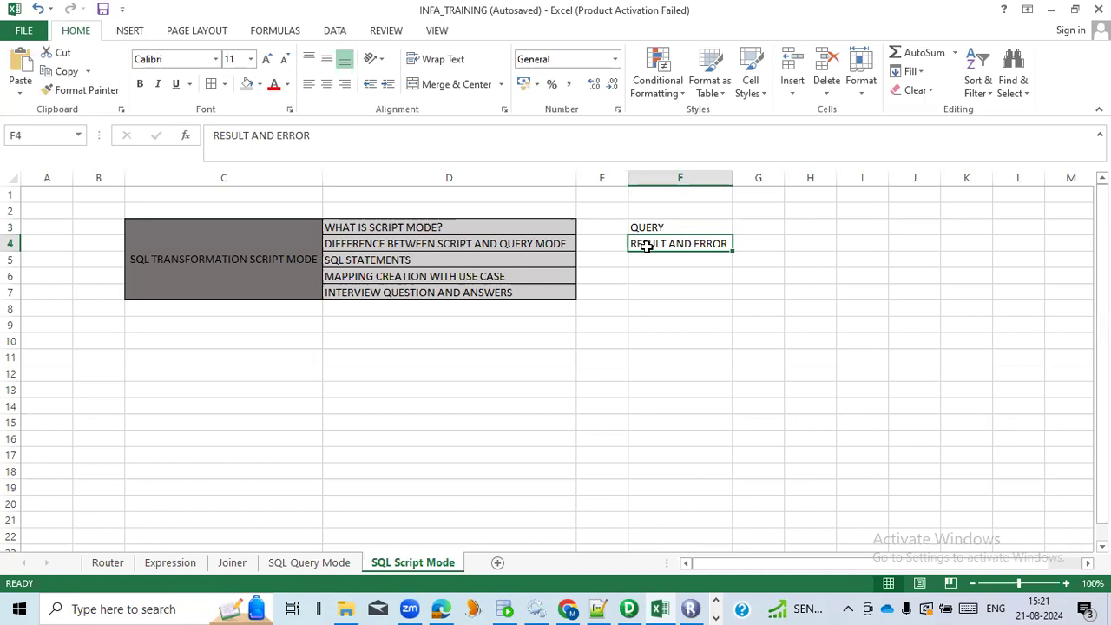
click(563, 243)
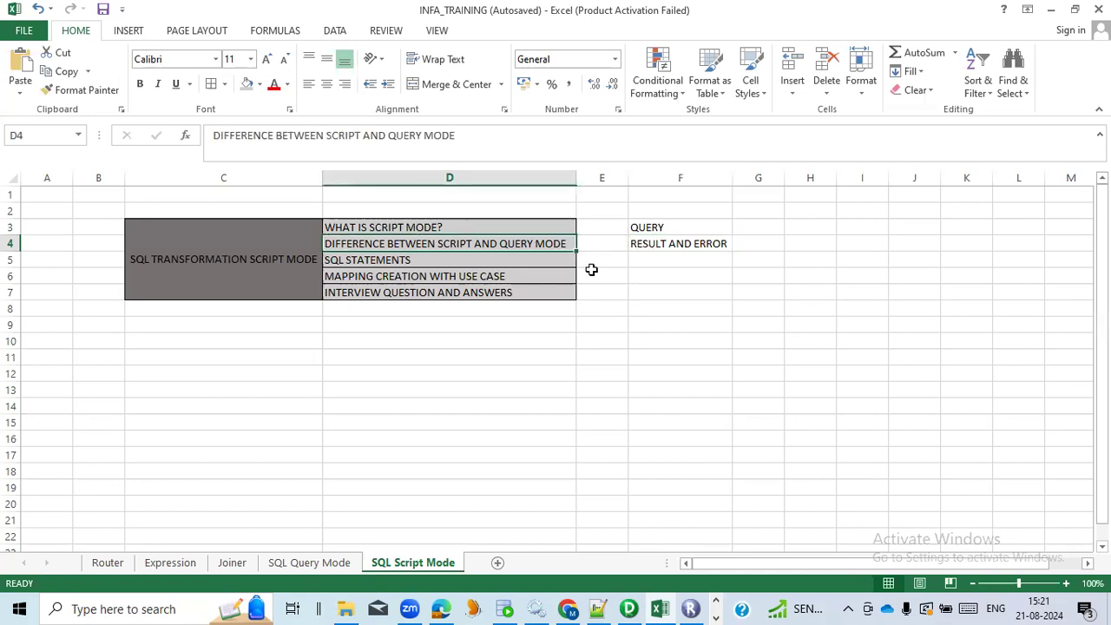
click(664, 291)
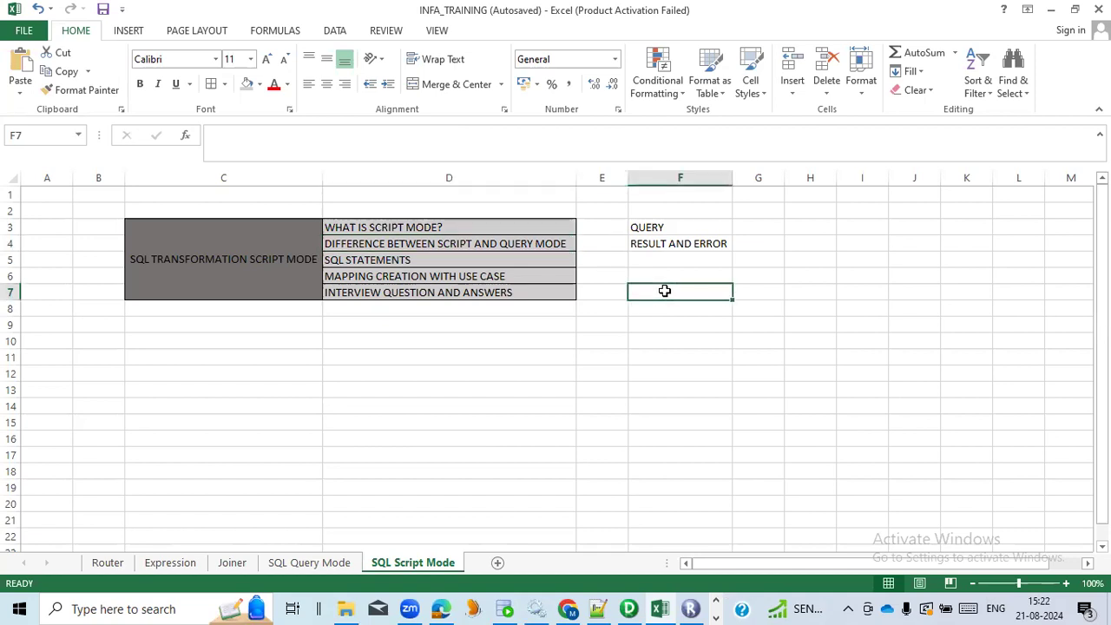